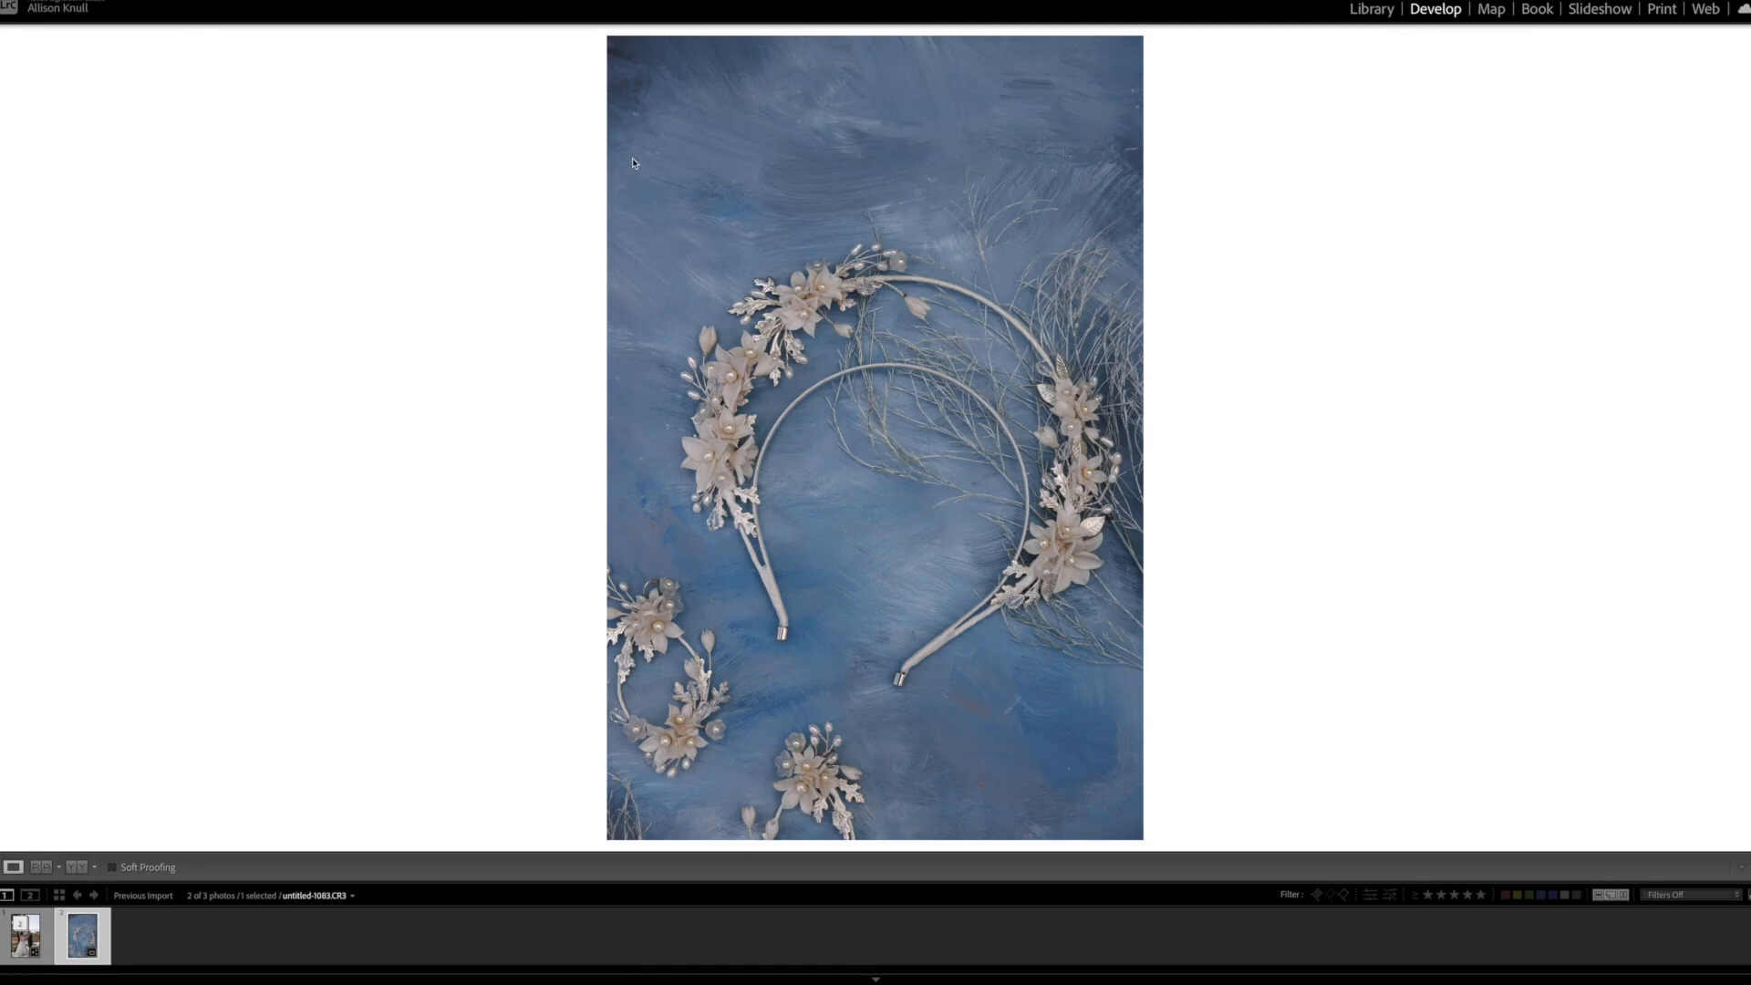
Open the flower headpiece photo for editing in the Dehancer Lightroom Plugin
right_click(761, 396)
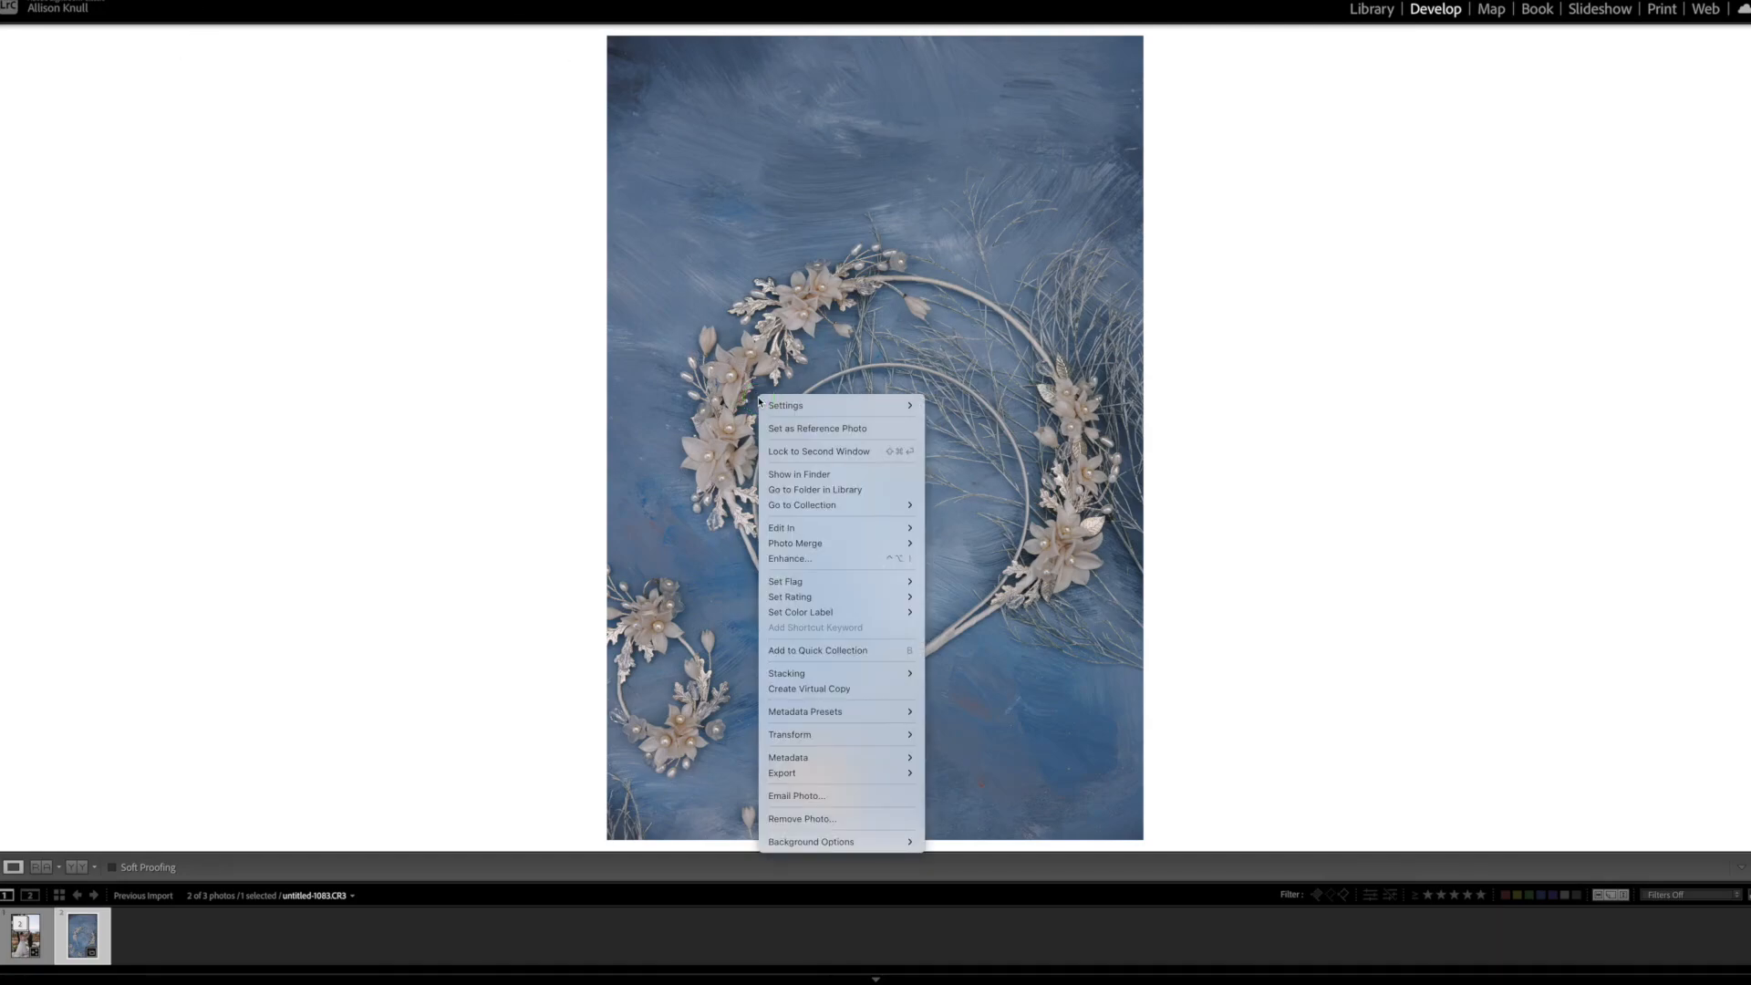
mouse_move(875, 528)
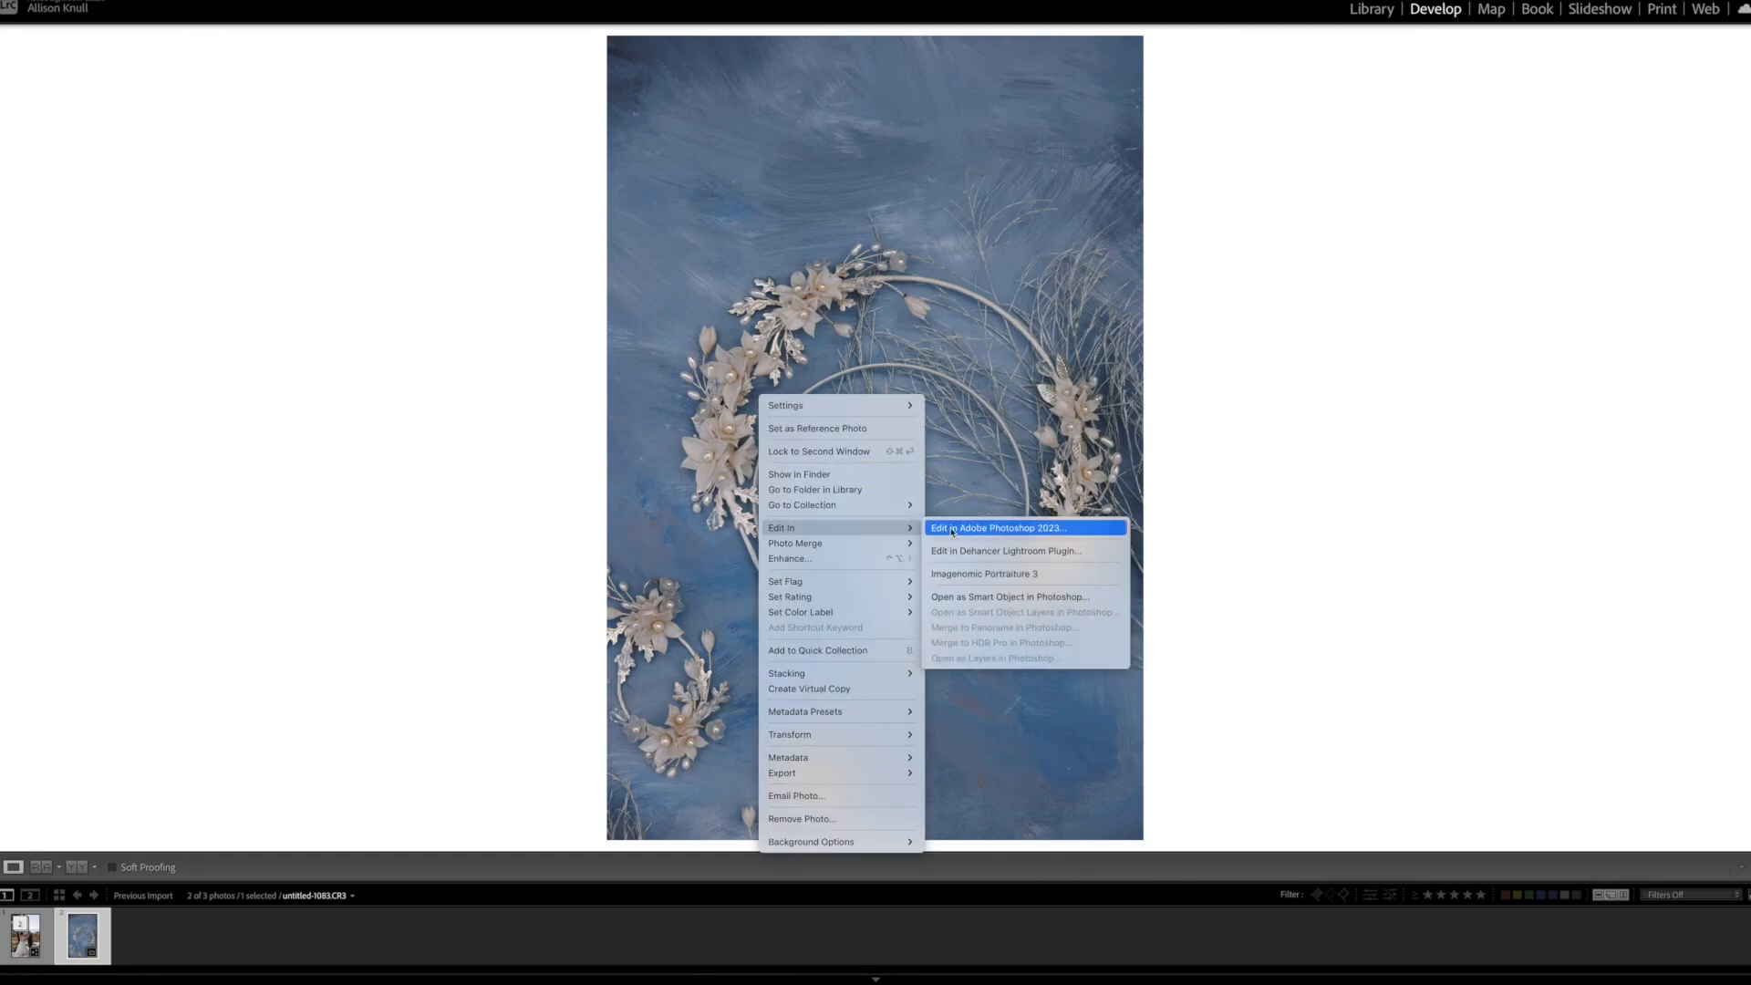
click(996, 552)
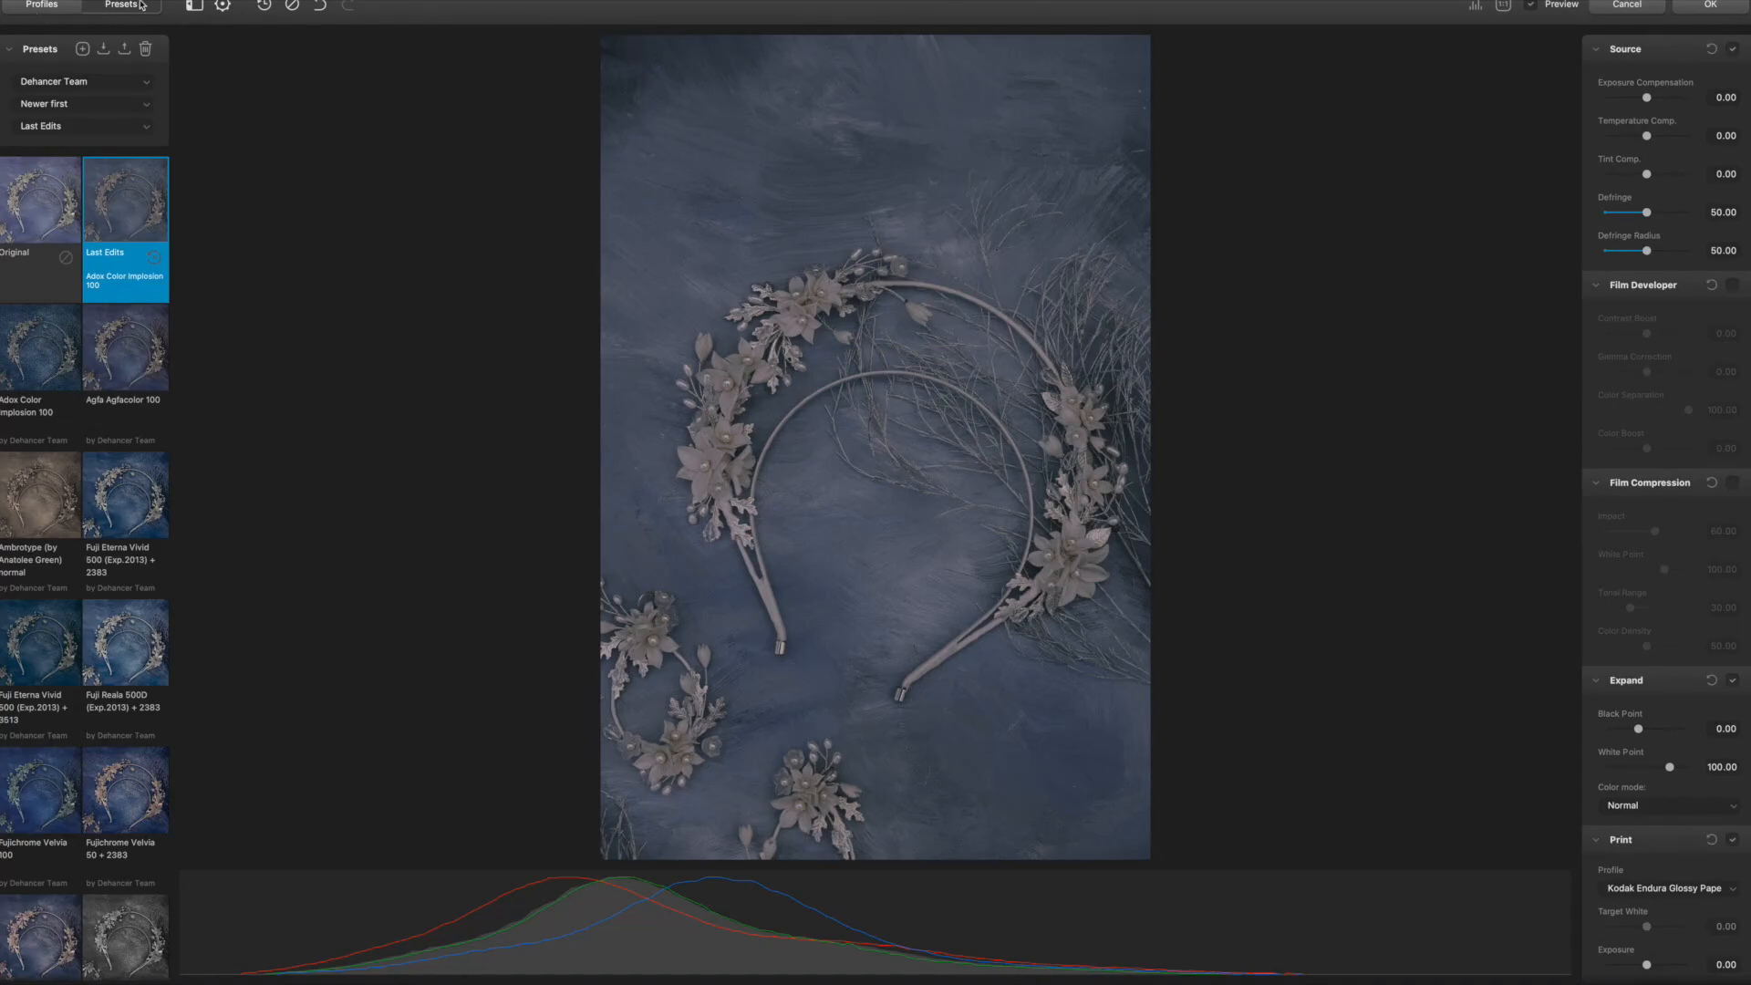
Look through the film profiles and presets, and try the Agfa Agfacolor Portrait XPS 160 film profile on the photo
click(62, 8)
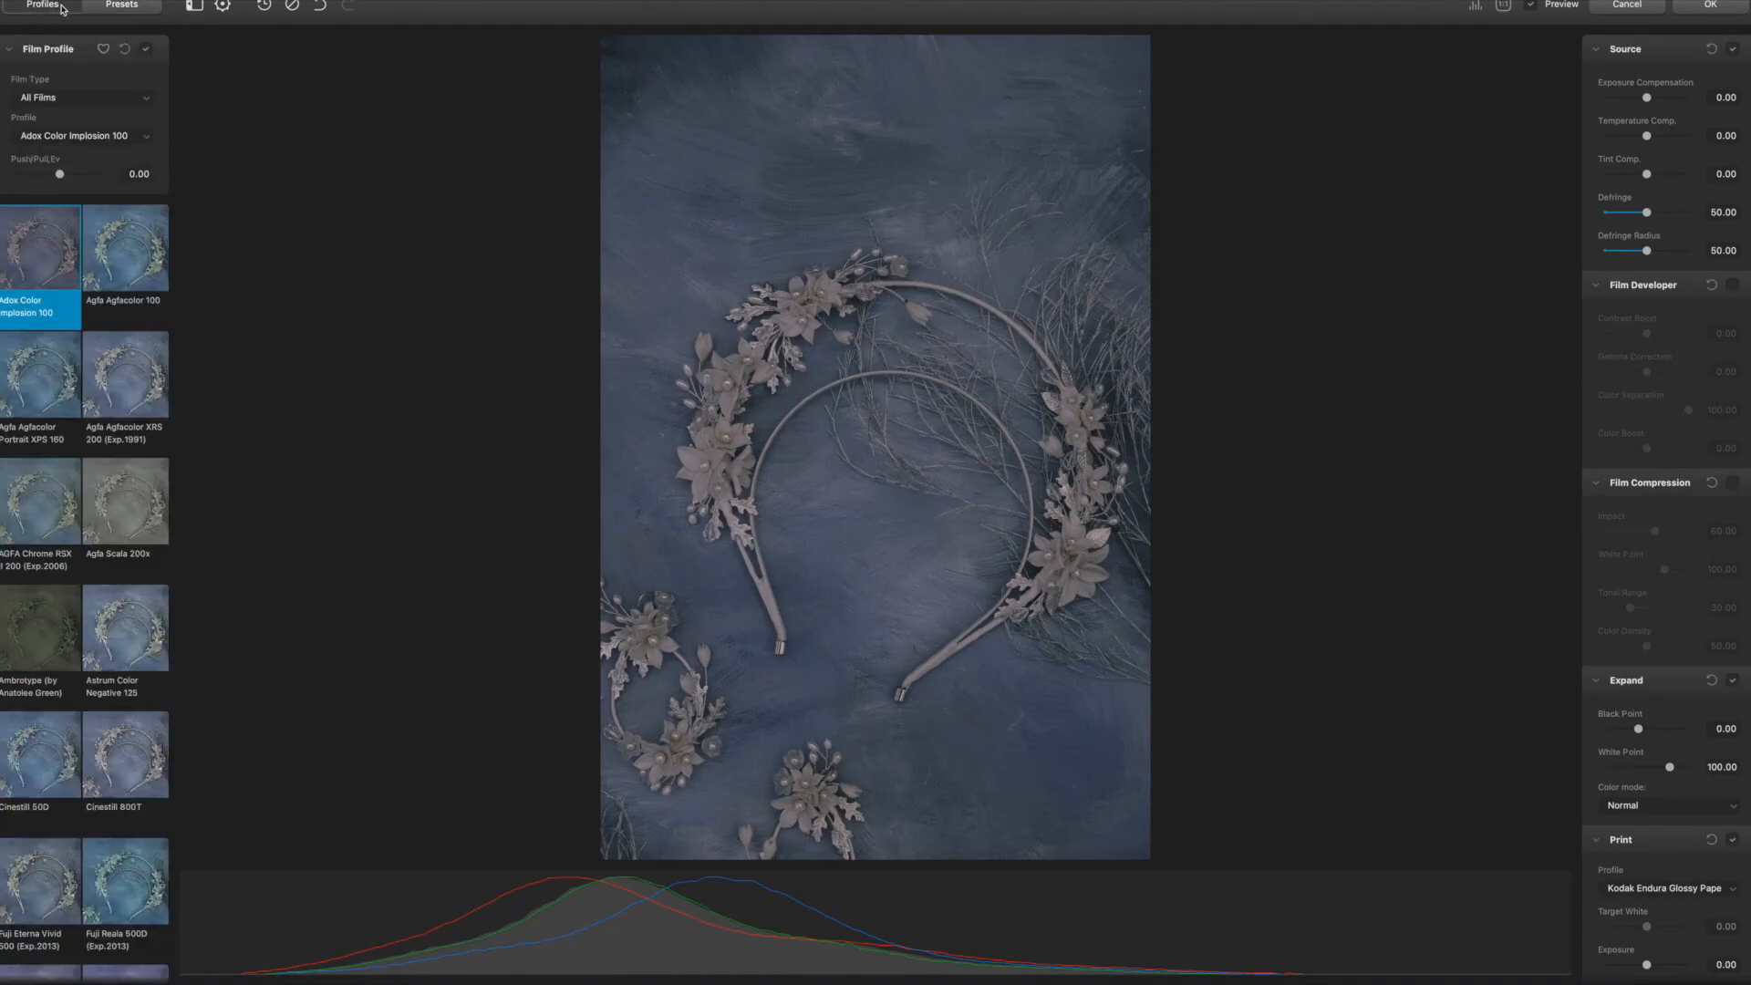
click(108, 10)
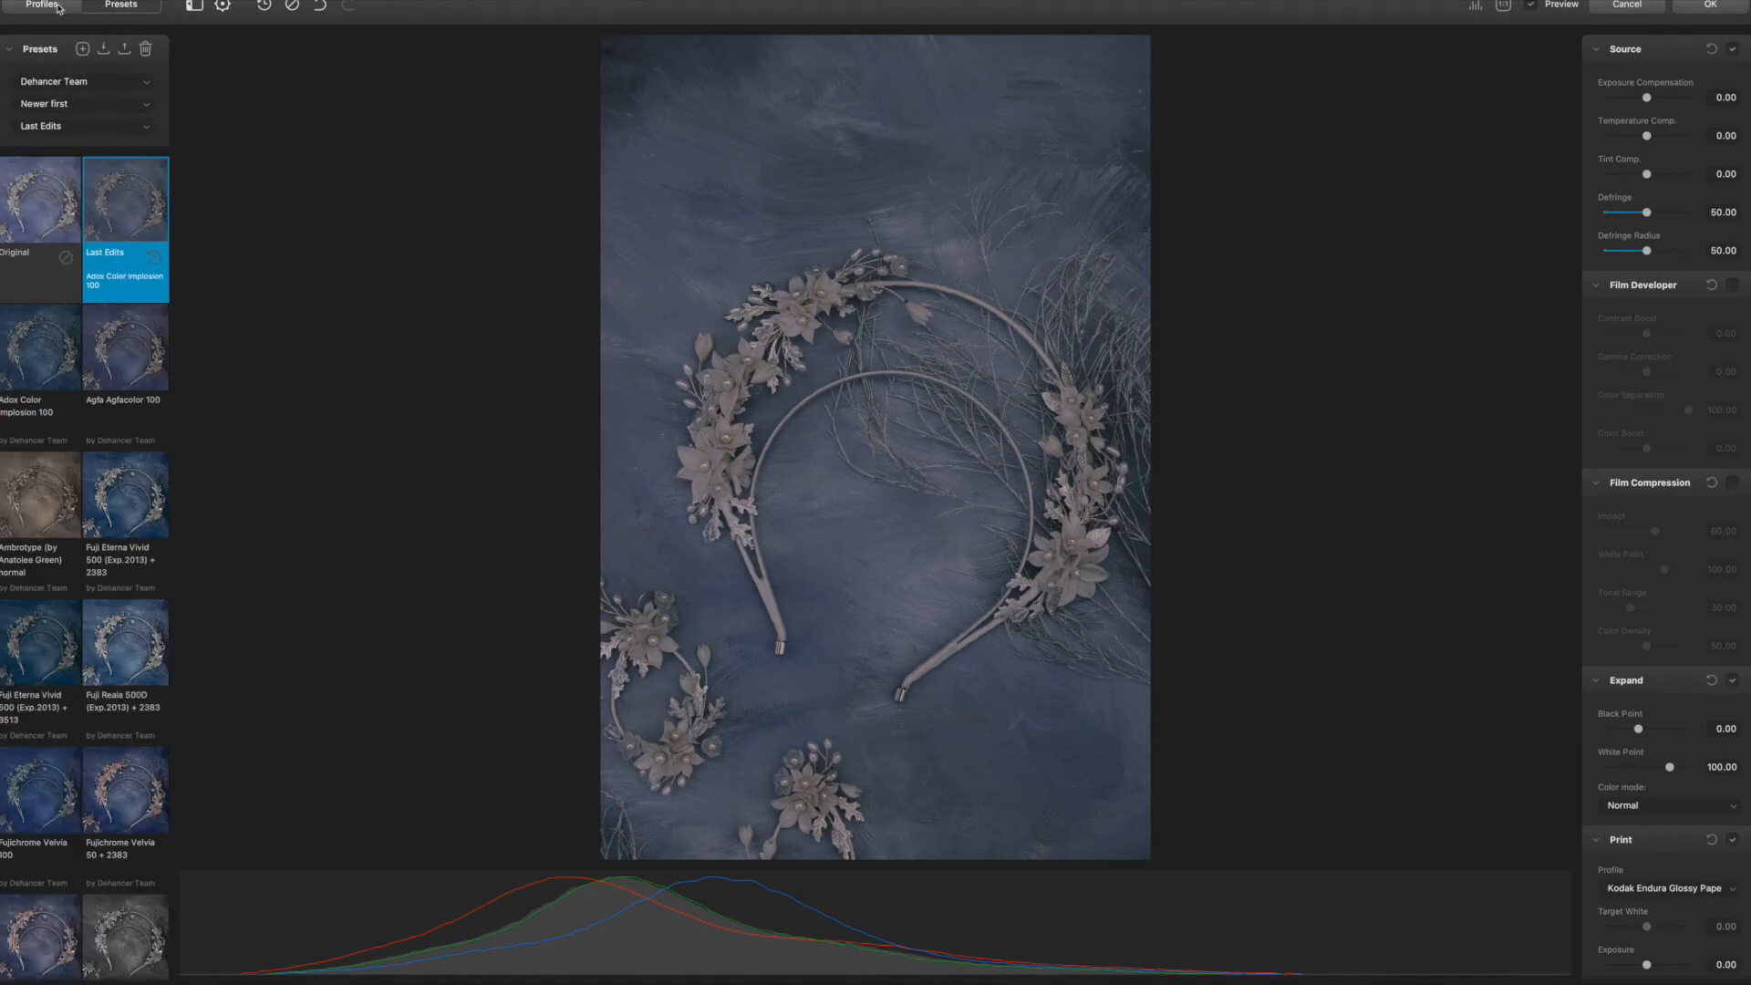
click(40, 7)
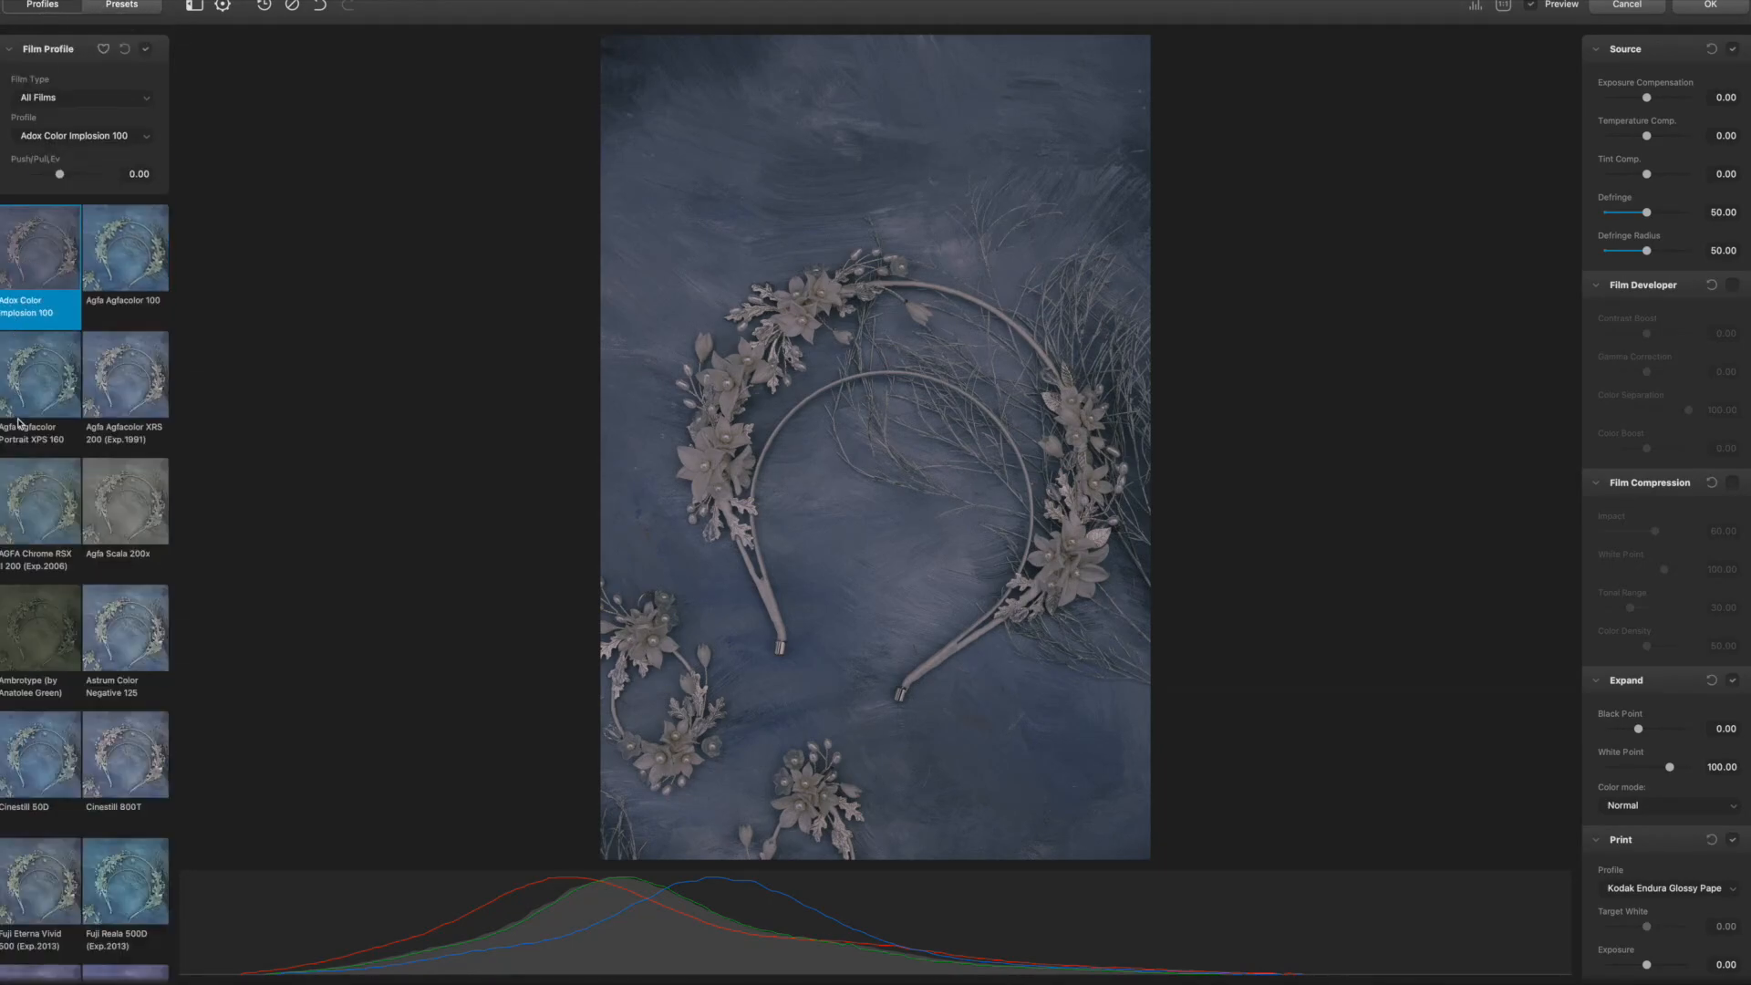
click(23, 397)
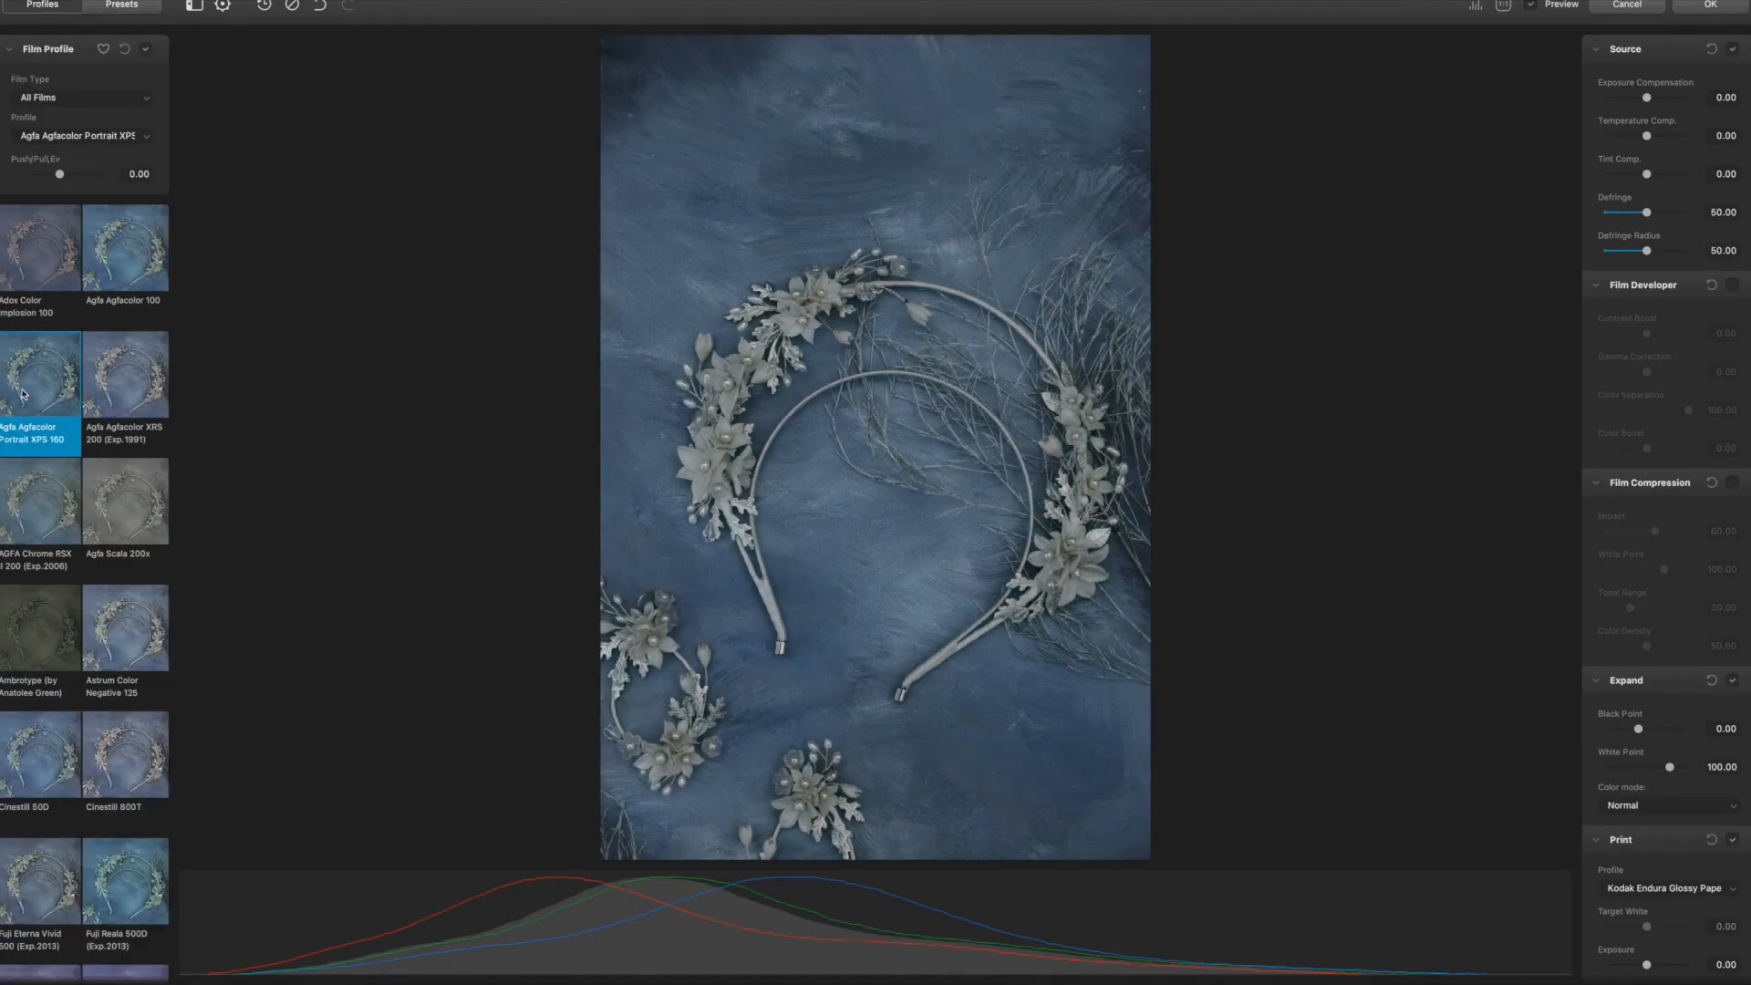
Go back to the presets and try the Agfa Agfacolor 100 preset on the headpiece photo
click(124, 13)
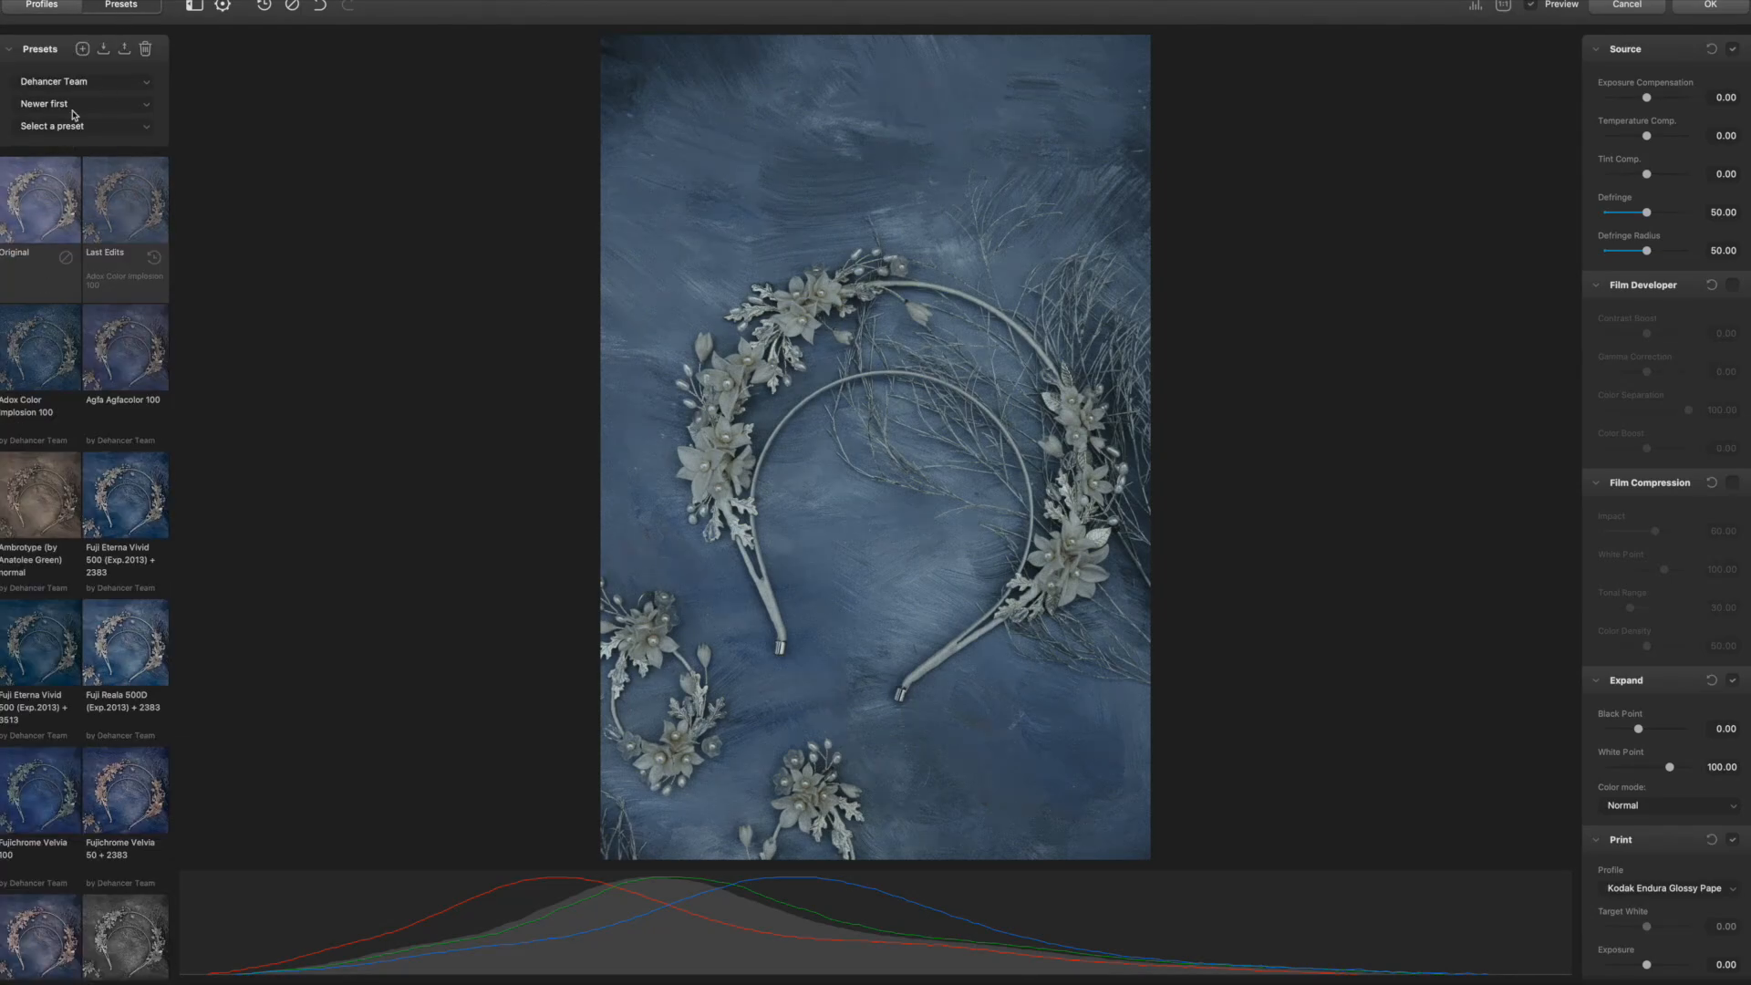
click(73, 9)
click(125, 7)
click(105, 360)
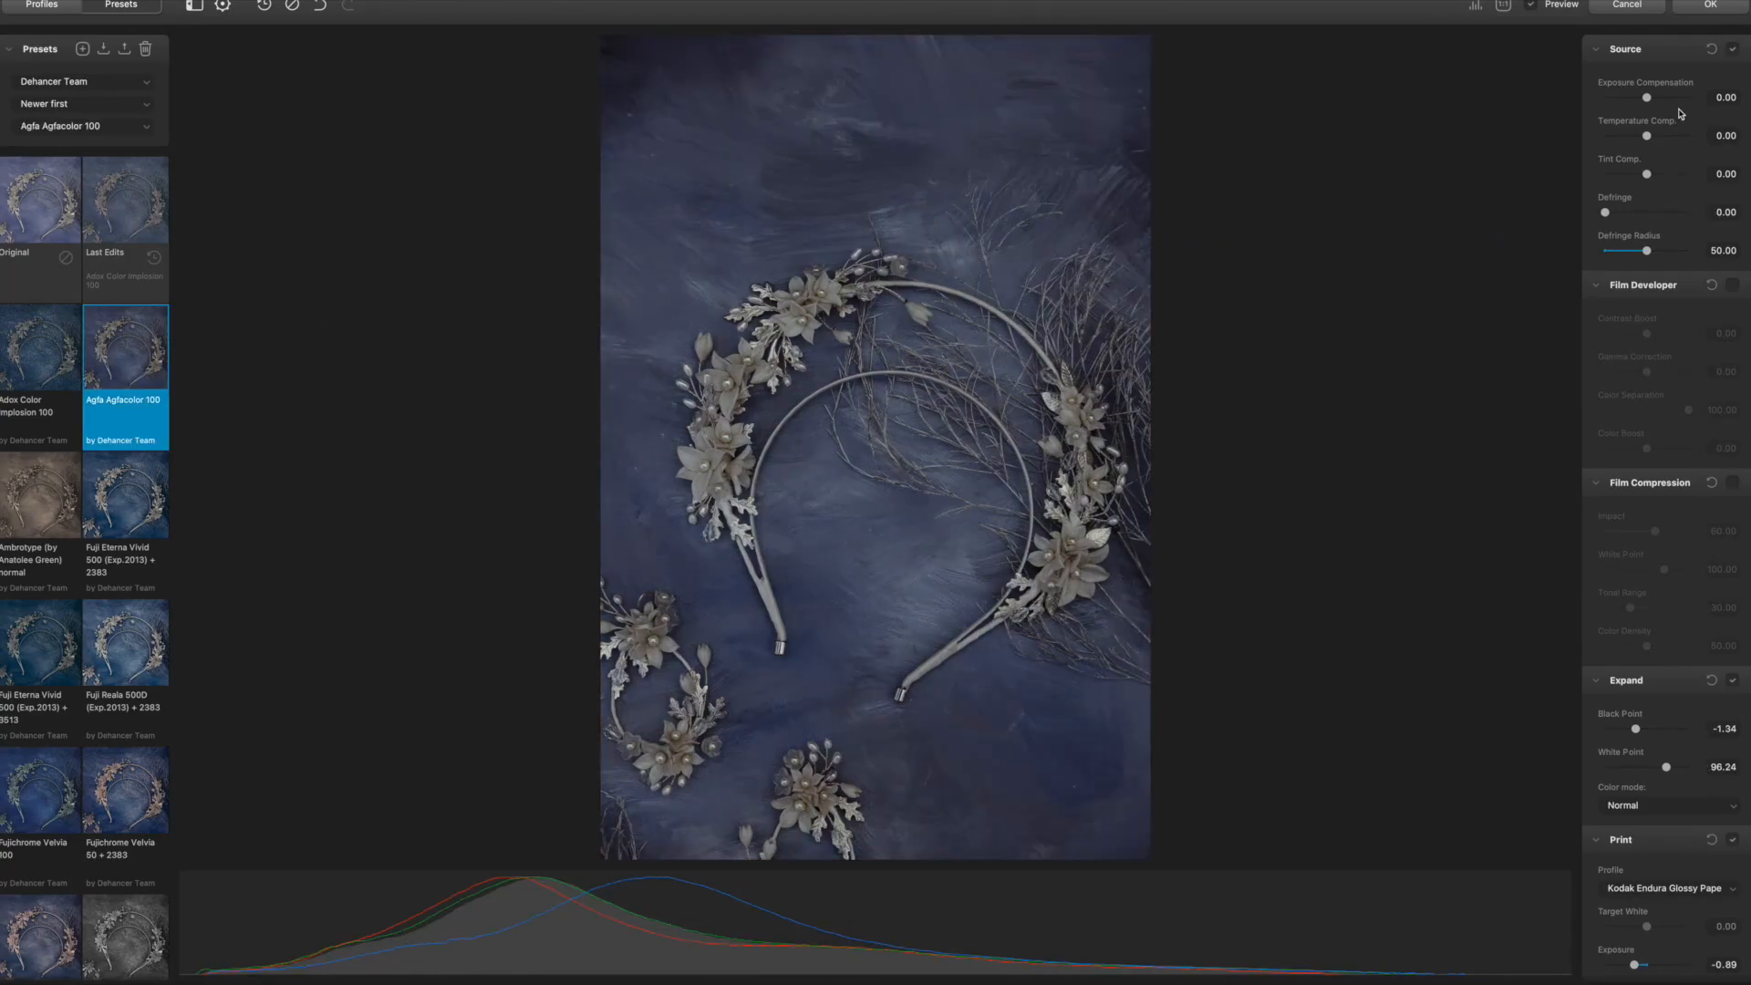
Raise the source exposure compensation to 0.39 and look over the remaining adjustment settings
drag(1645, 97, 1651, 98)
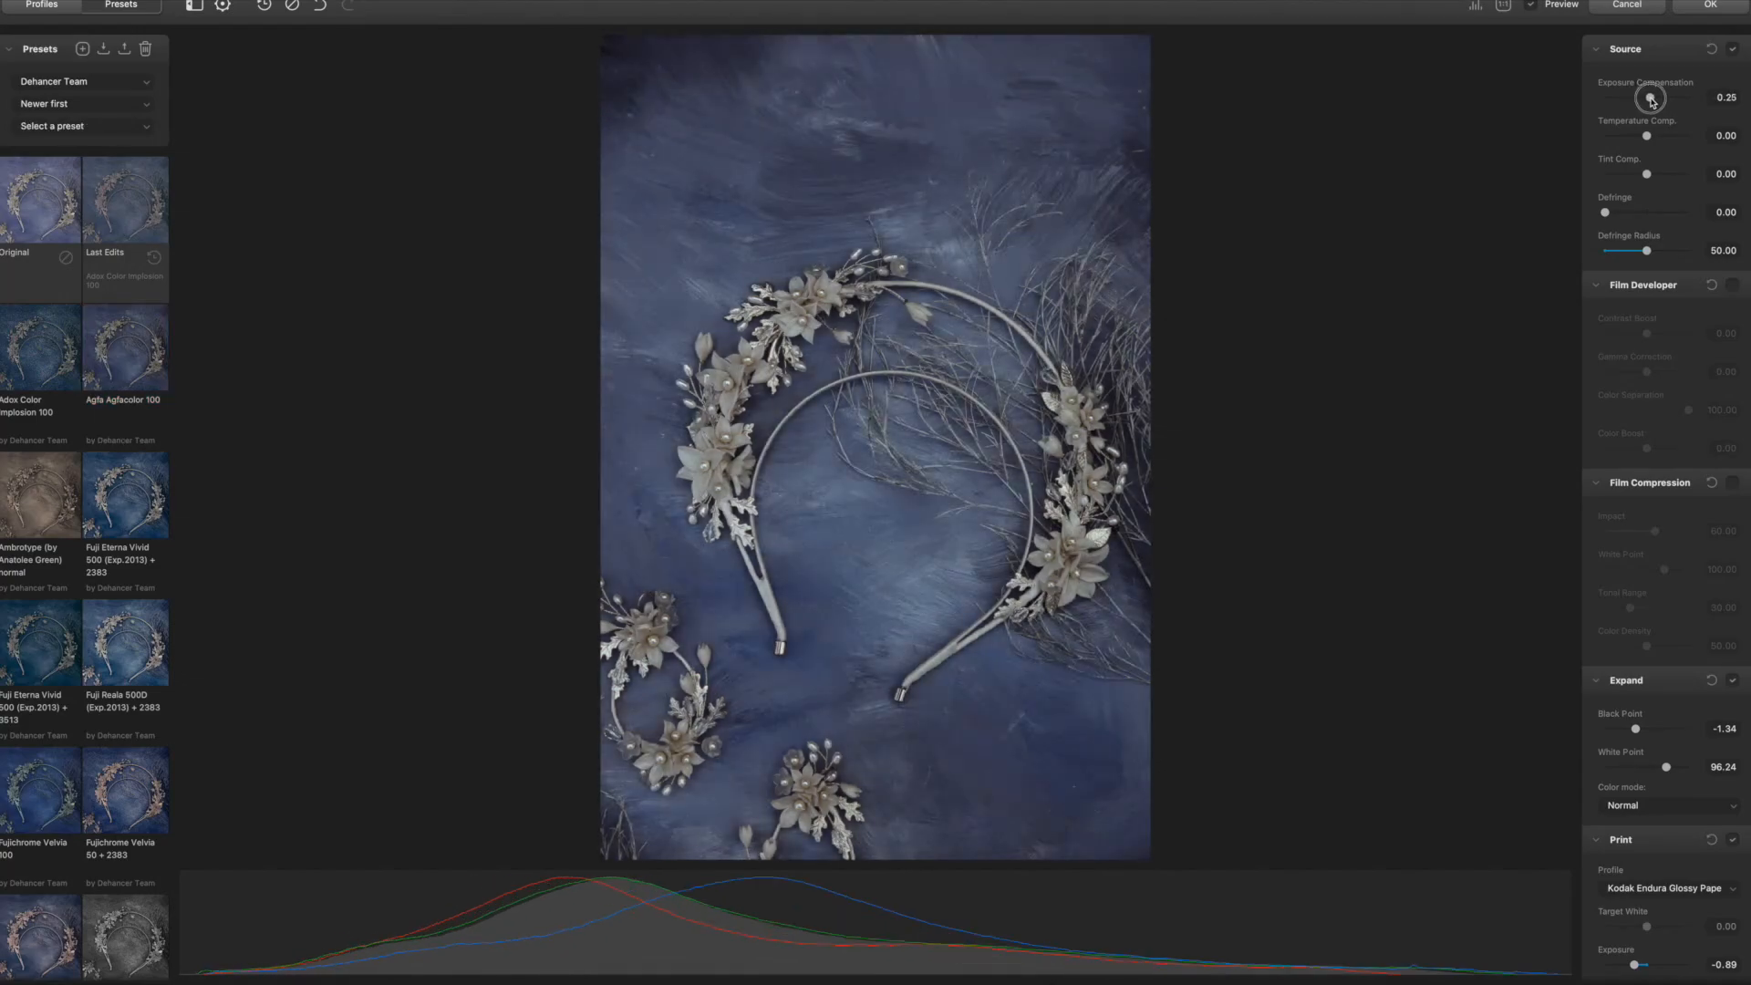
scroll(1632, 474, down, 5)
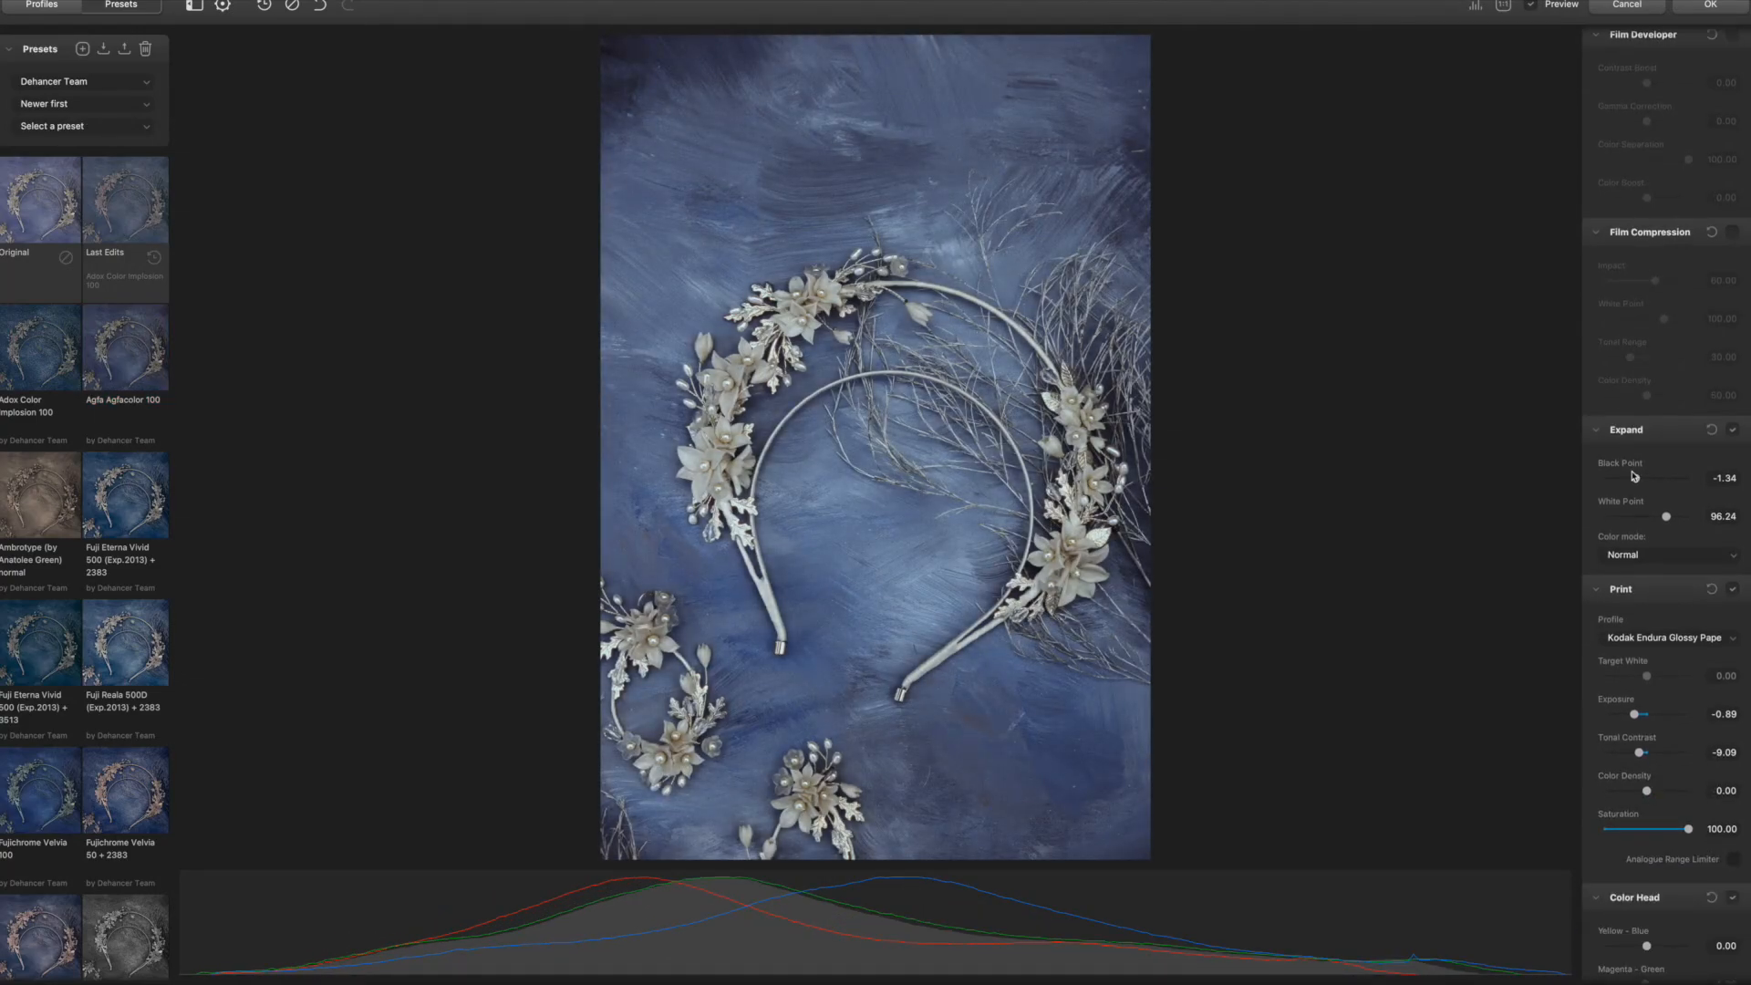
scroll(1633, 465, up, 4)
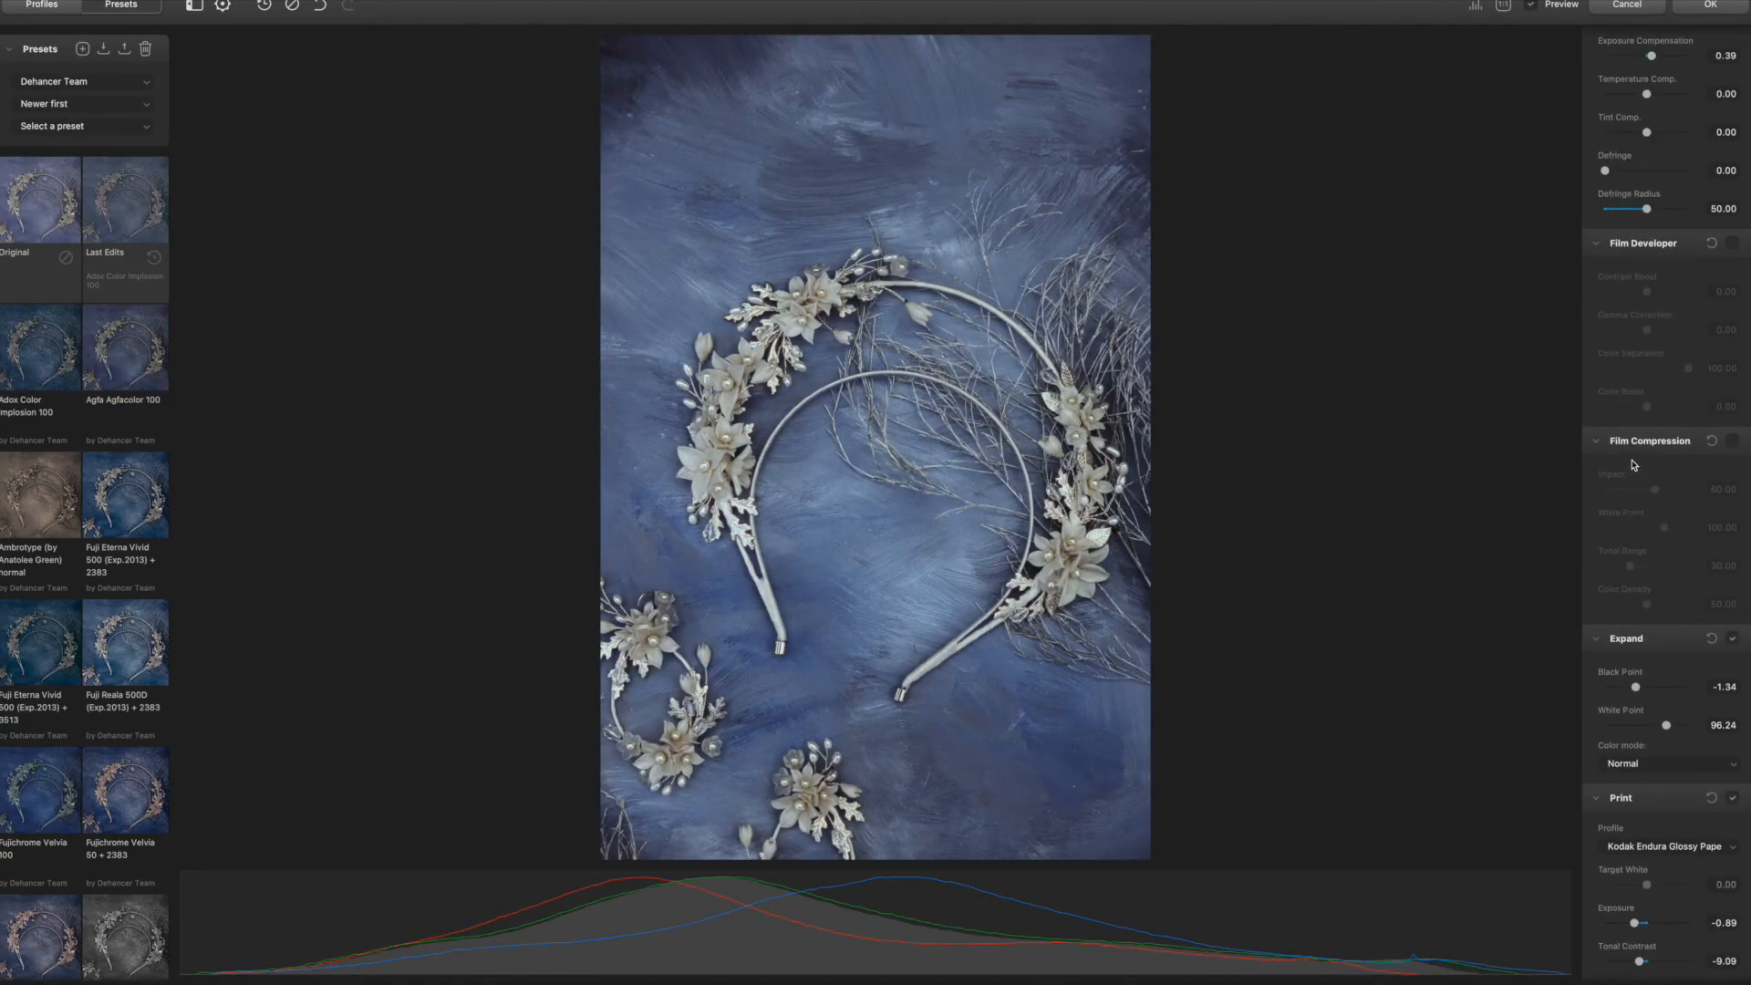
scroll(1633, 466, up, 1)
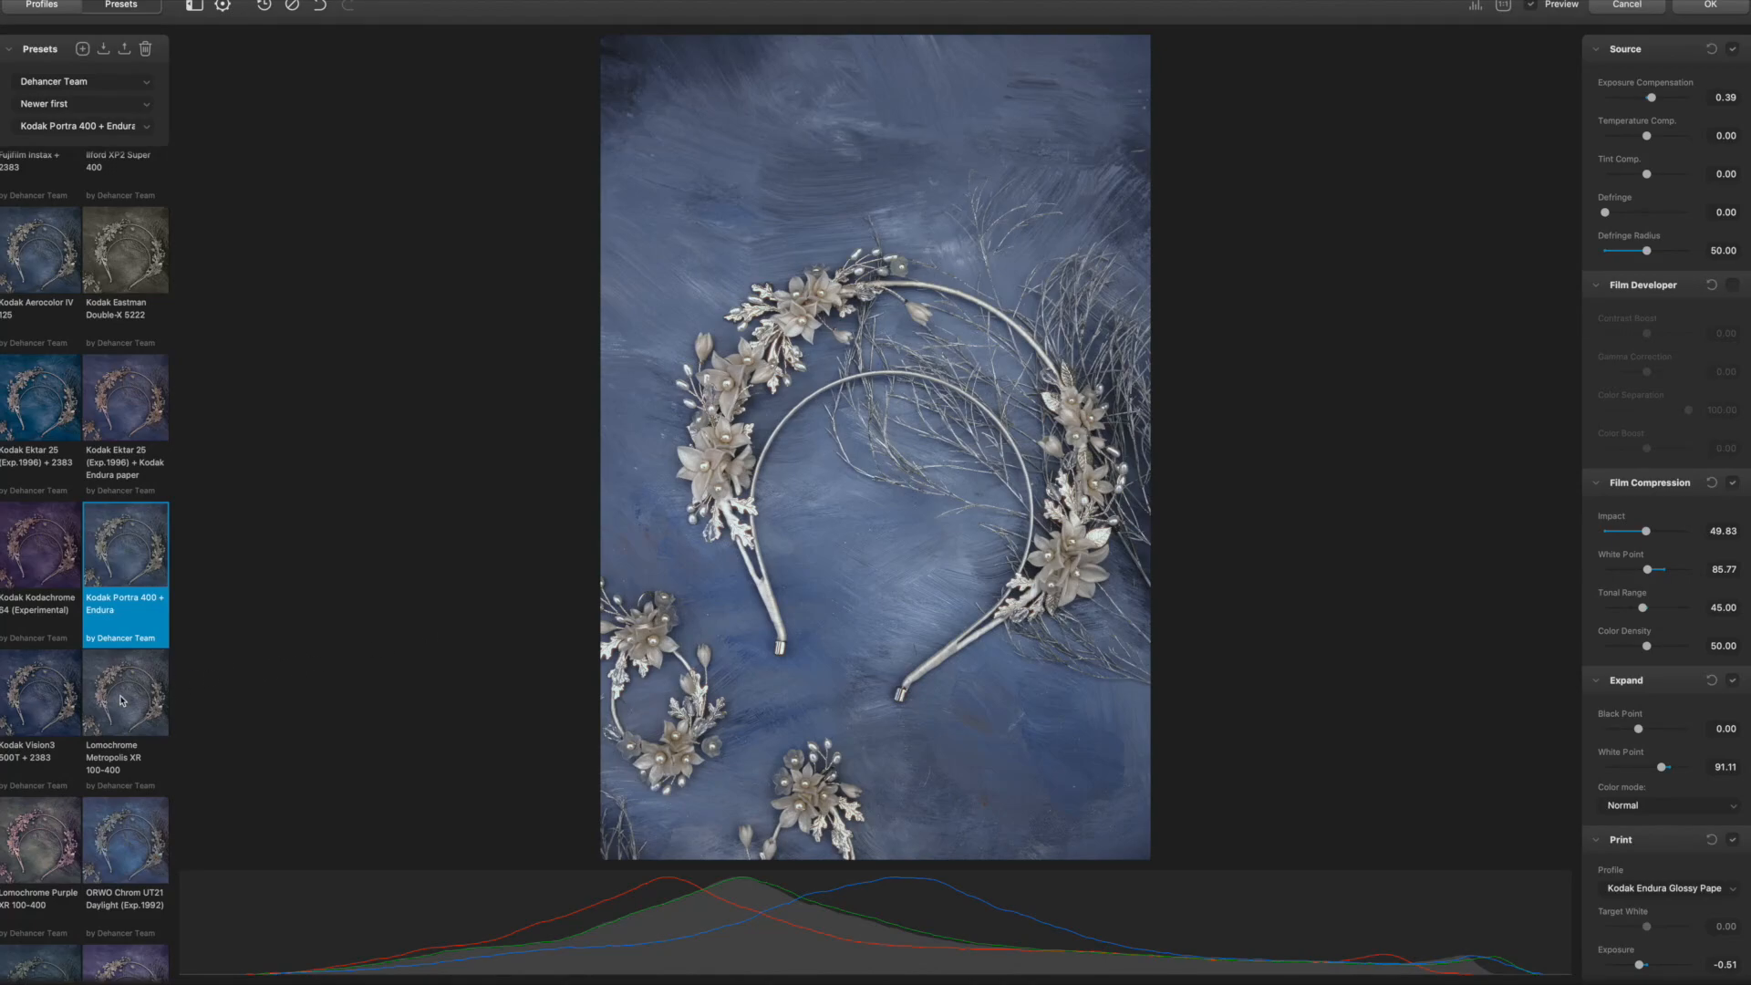
Try the Lomochrome Purple XR 100-400, Svema Type-42 (Exp.1991) and Rollei Ortho 25 presets on the headpiece photo
scroll(121, 700, down, 3)
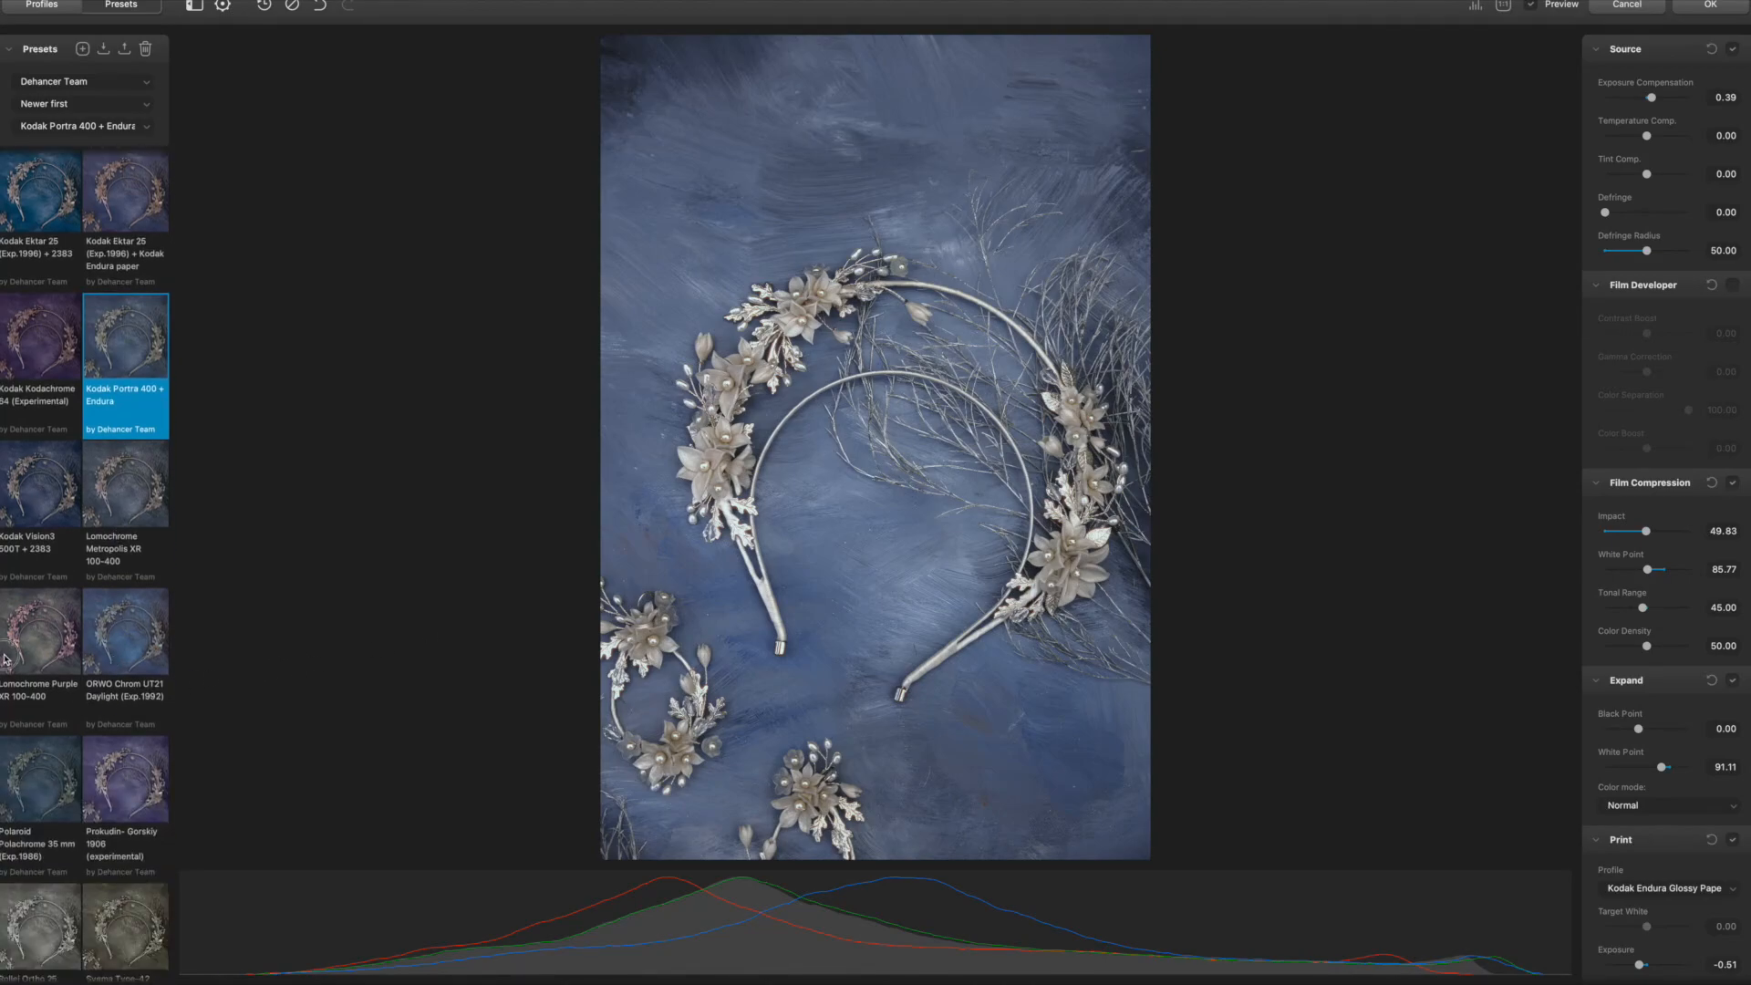
click(4, 659)
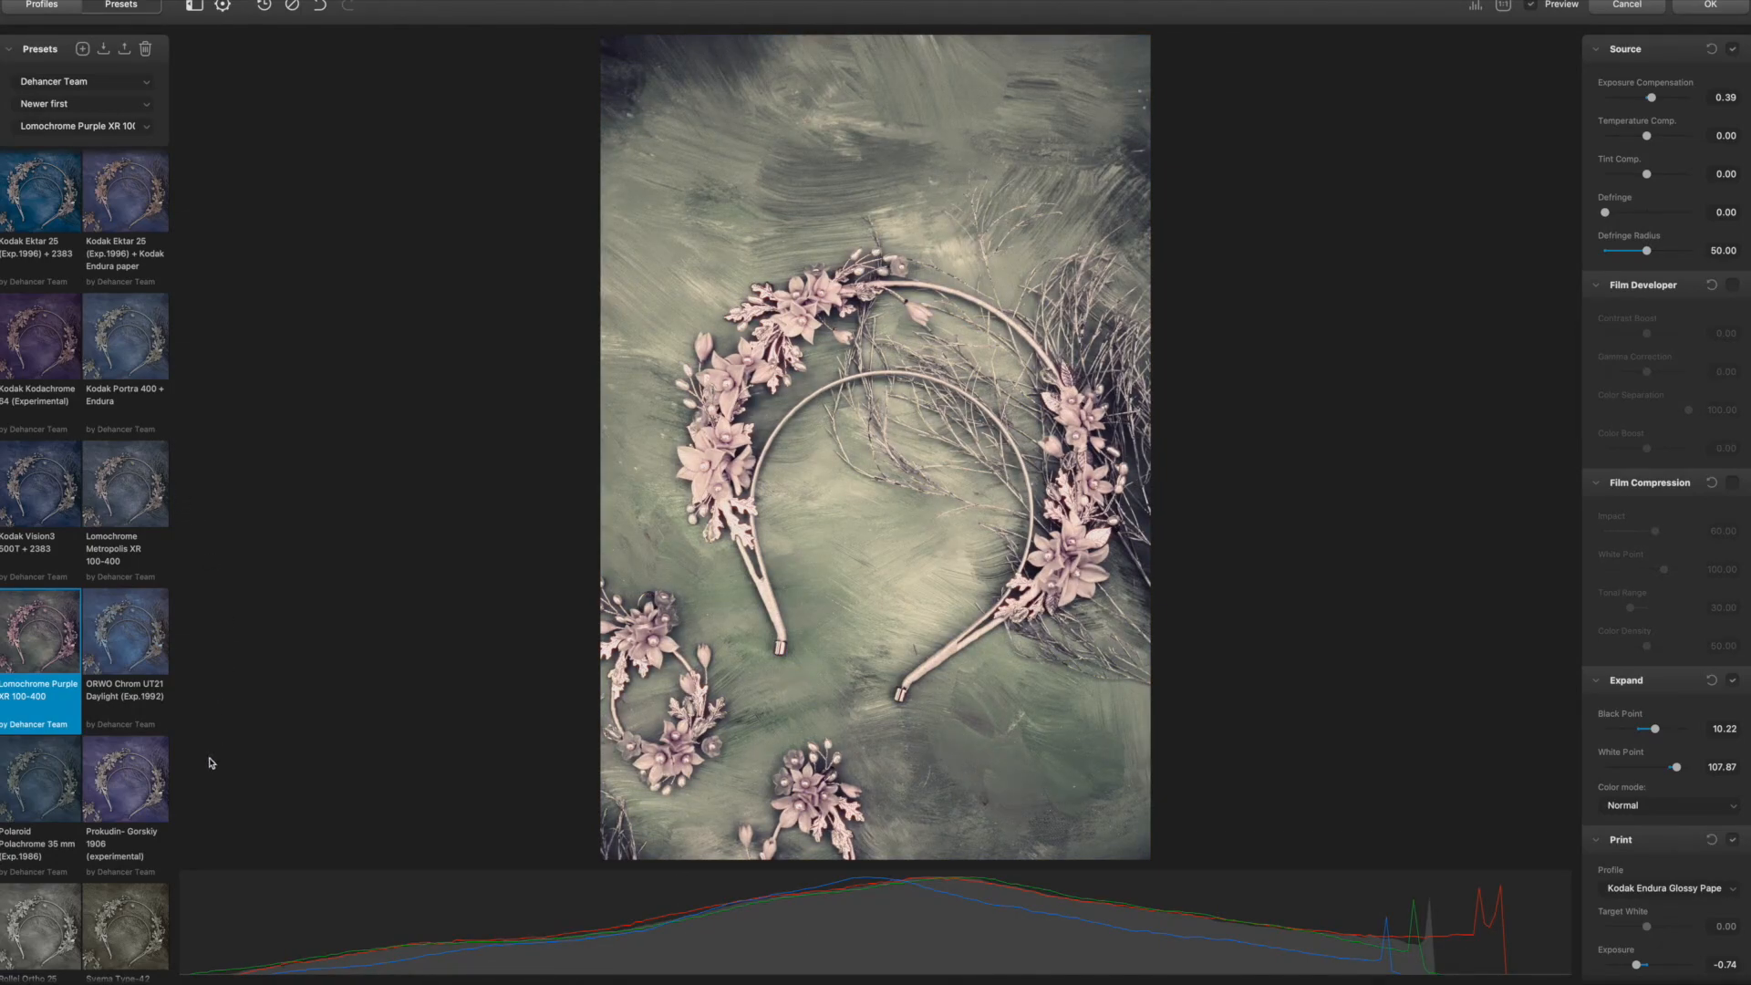
click(162, 908)
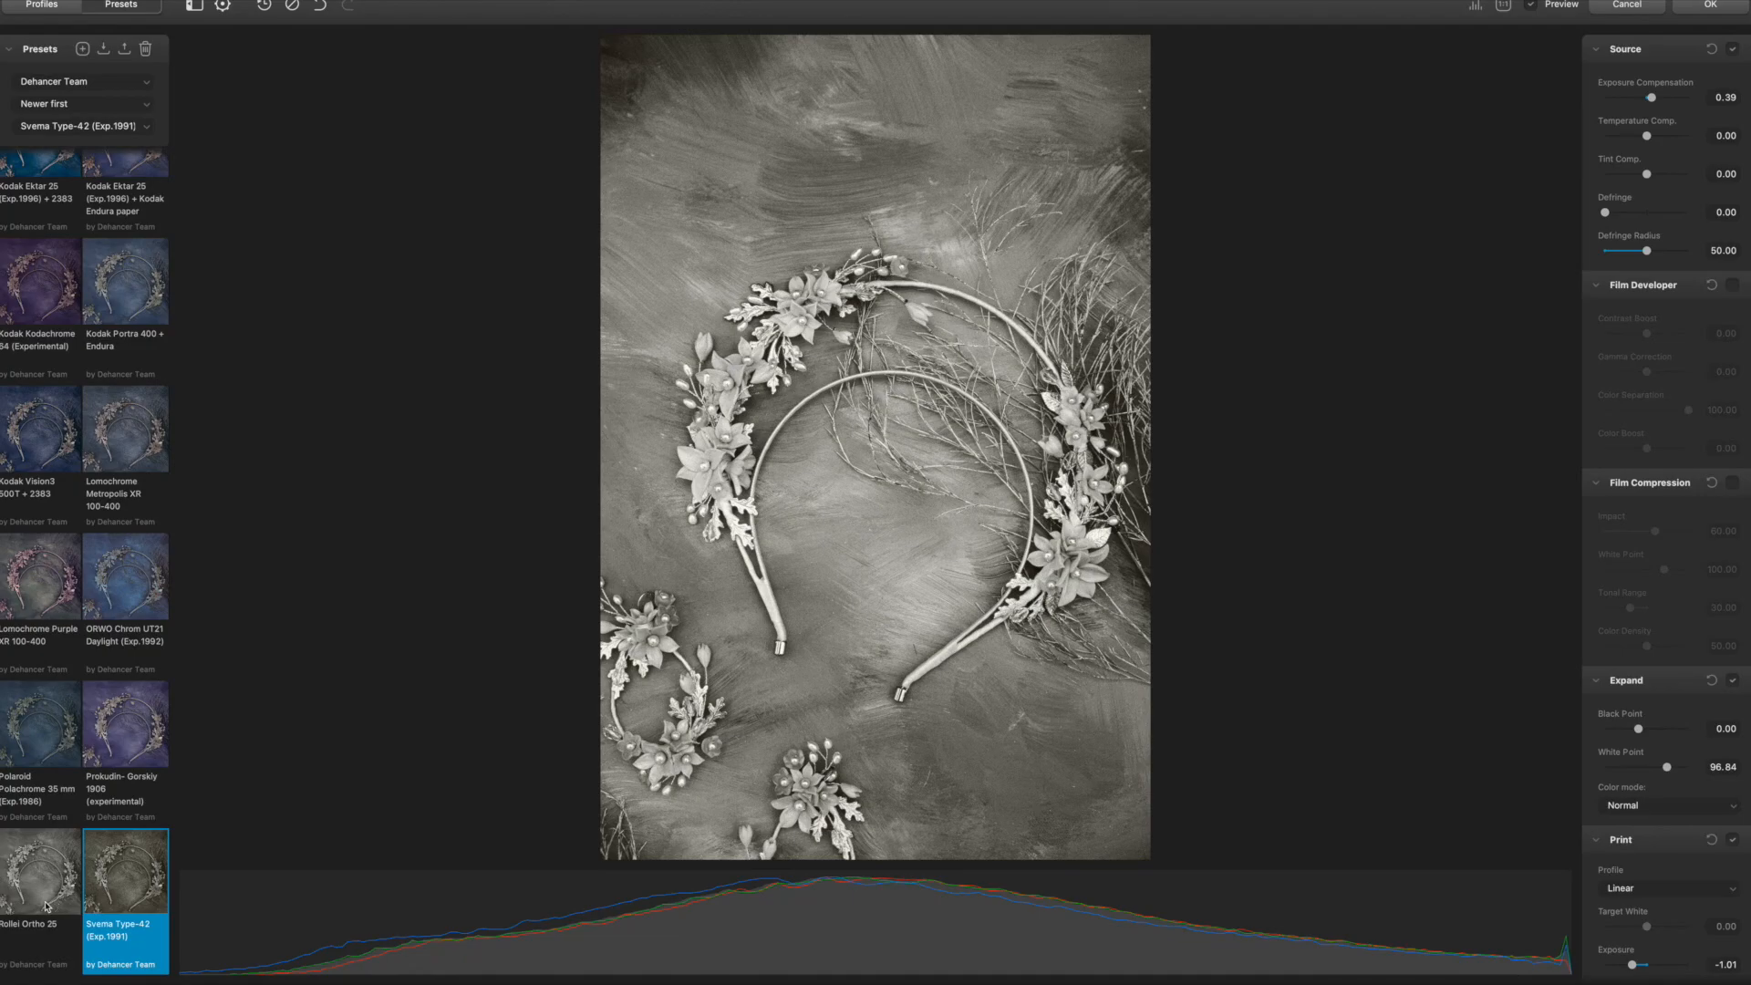
click(45, 906)
Try the Kodak Portra 400 + Endura and Kodak Kodachrome 64 (Experimental) presets on the headpiece photo
scroll(114, 515, up, 3)
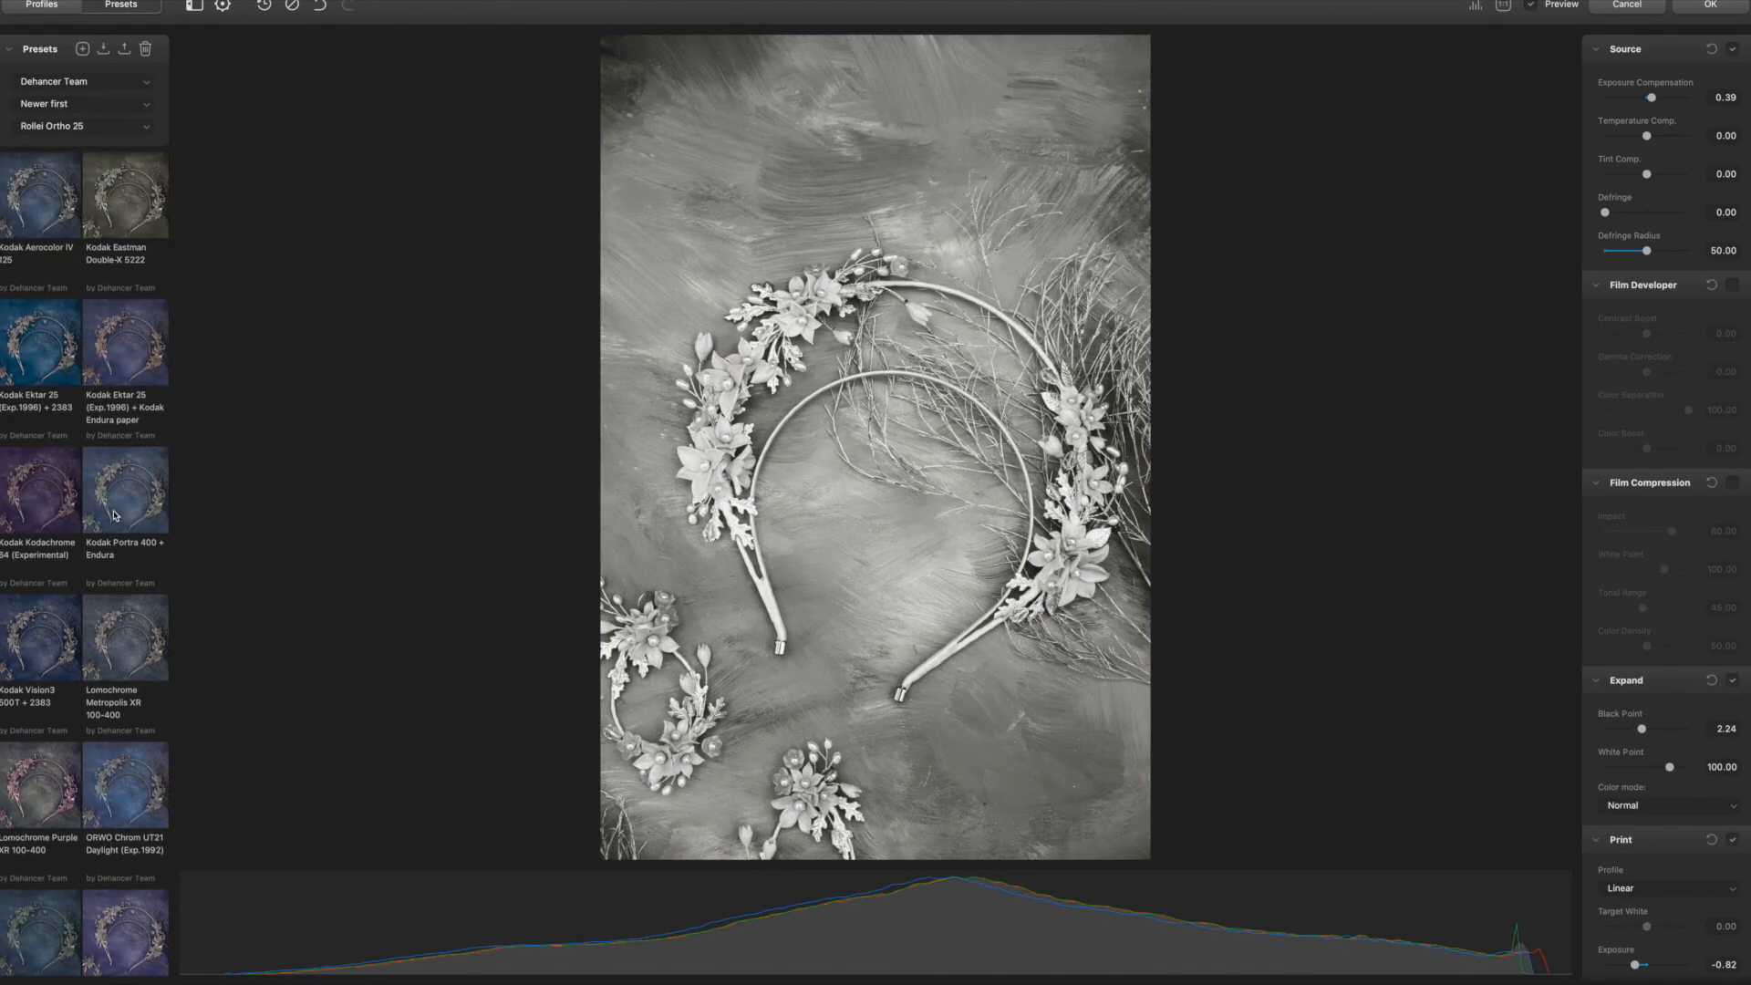
scroll(114, 515, up, 3)
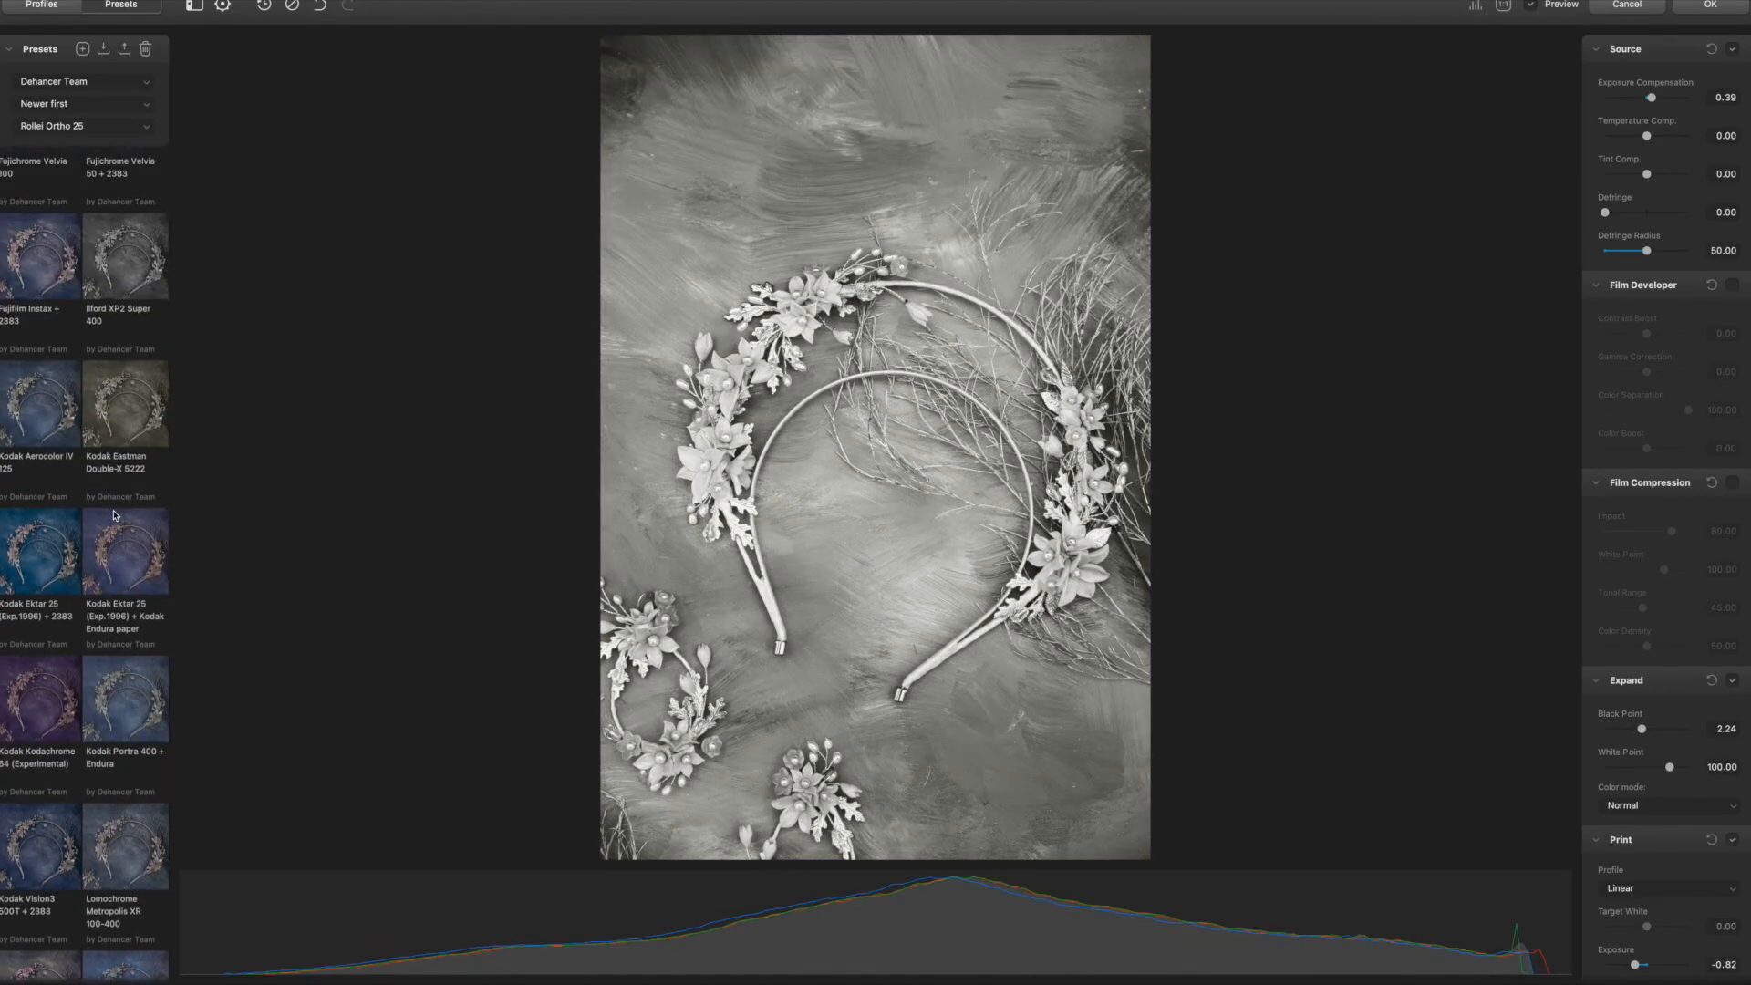
click(92, 700)
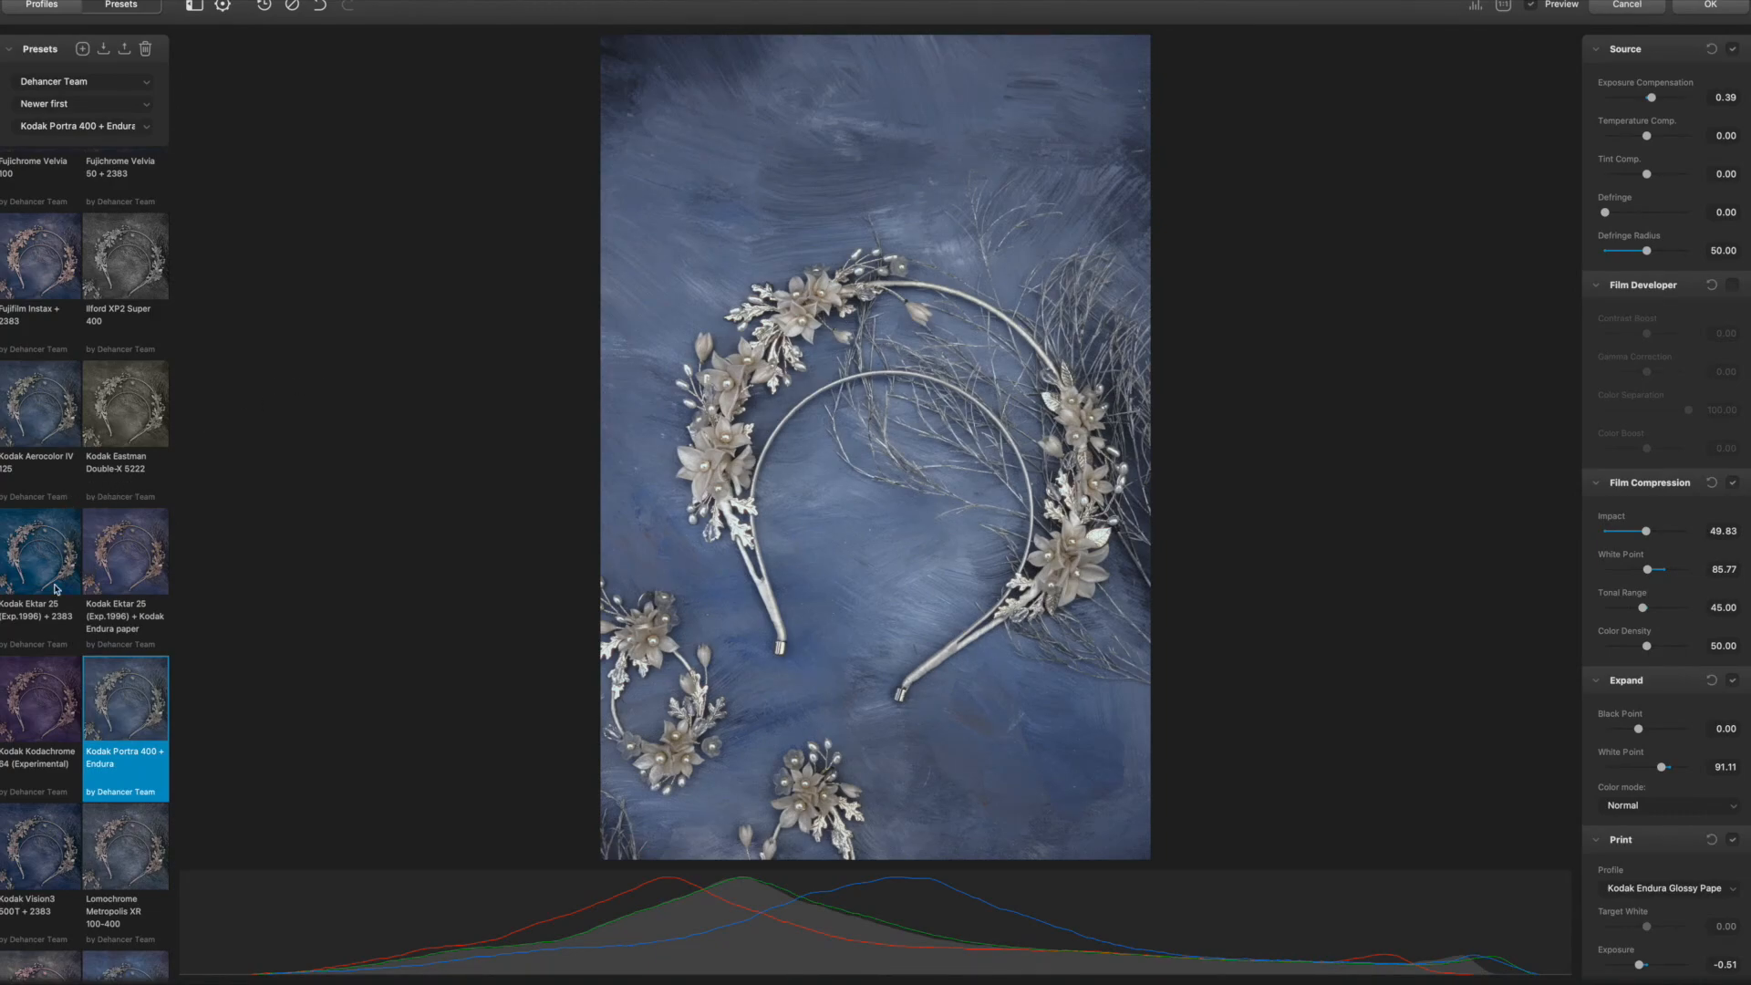
click(44, 680)
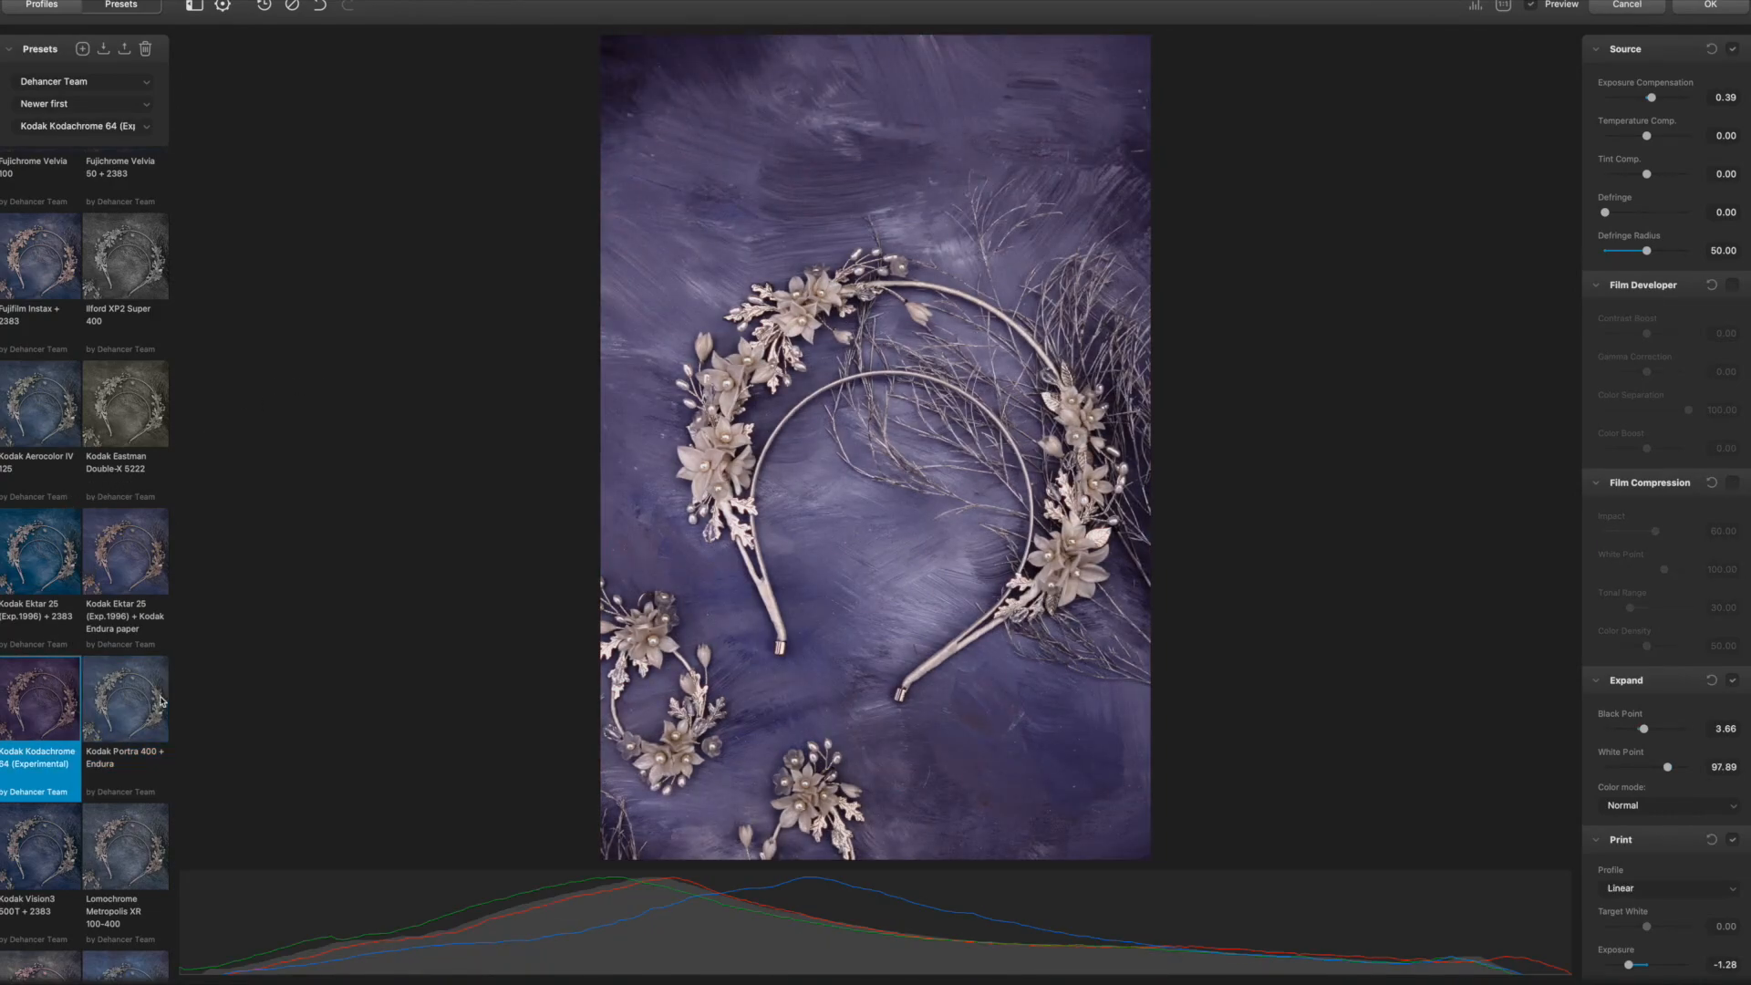
Apply the Fuji Eterna Vivid 500 (Exp.2013) + 2383 preset, review its settings and save the edit back to Lightroom
scroll(117, 566, up, 5)
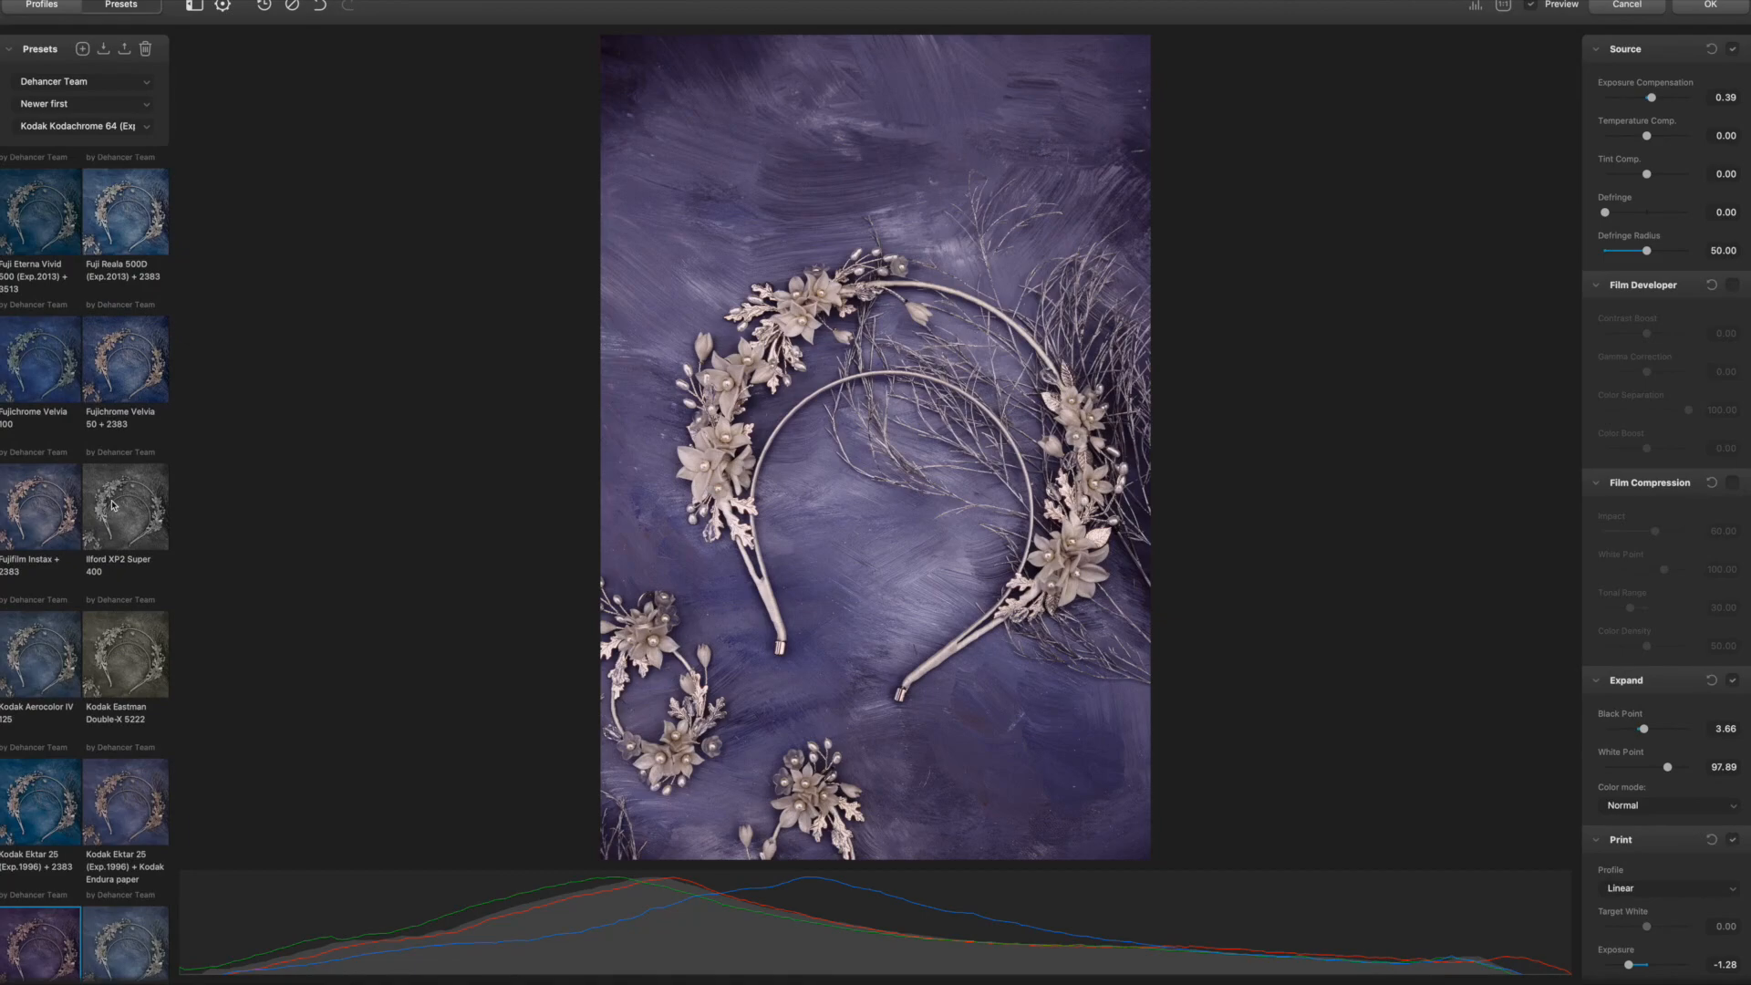
scroll(1705, 661, down, 10)
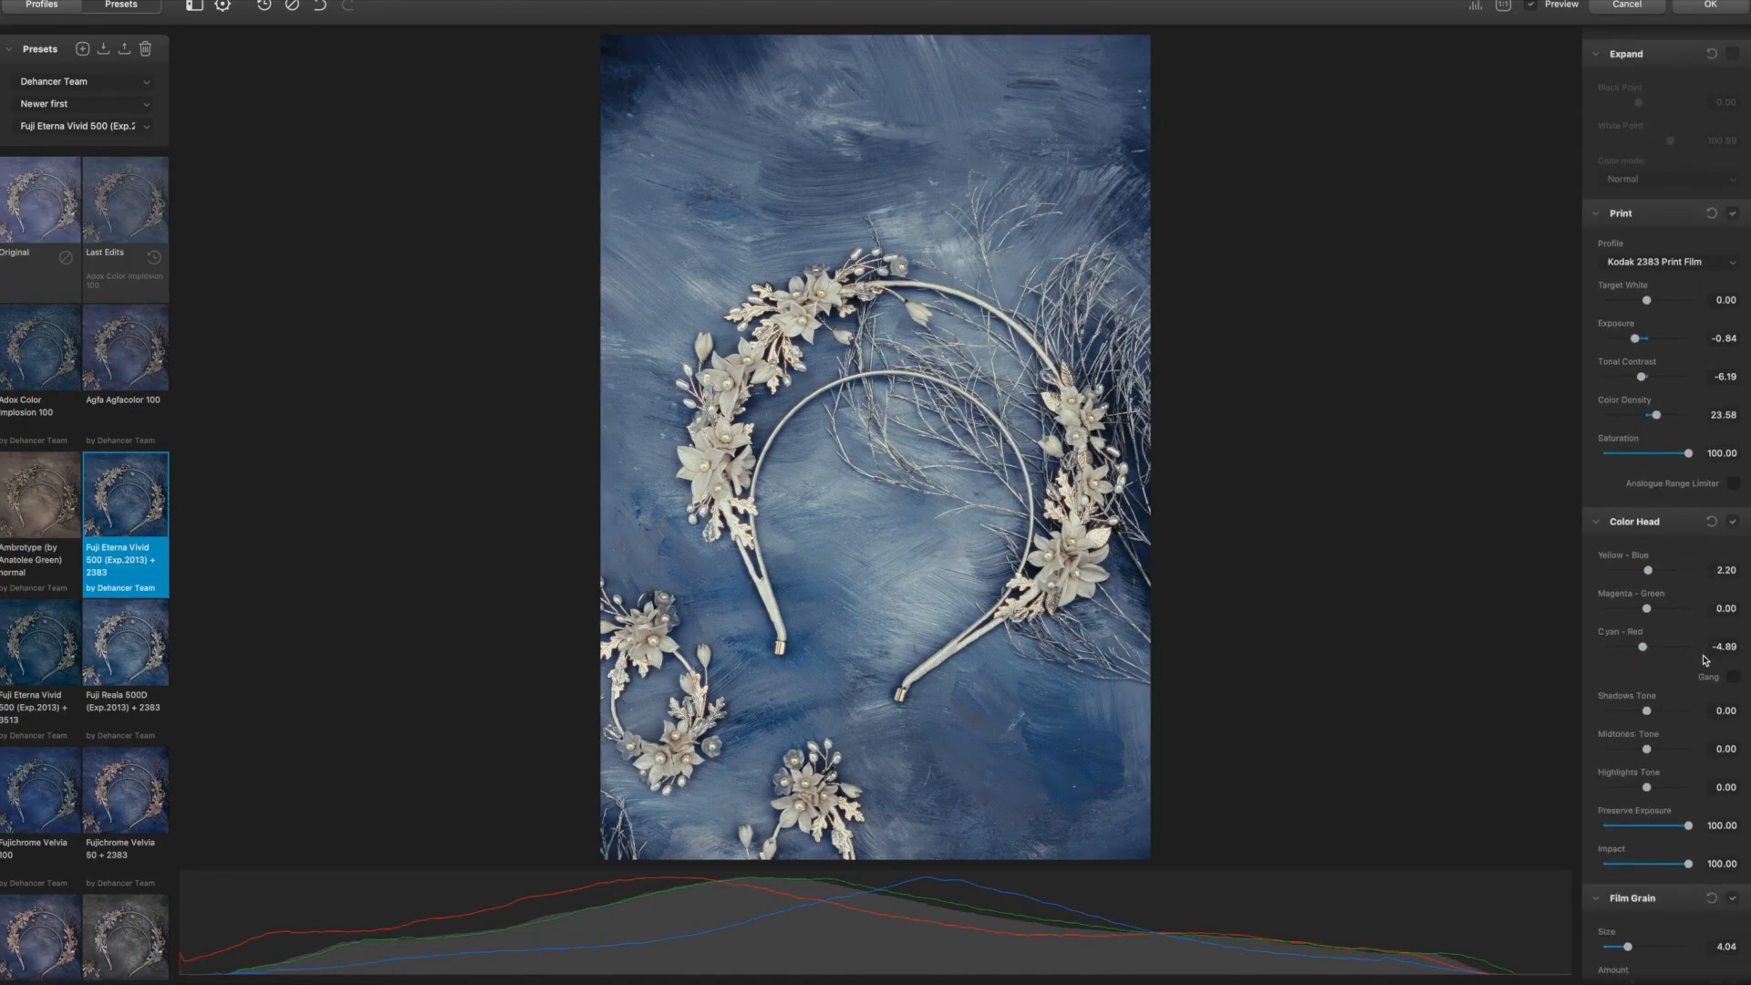
scroll(1705, 660, down, 6)
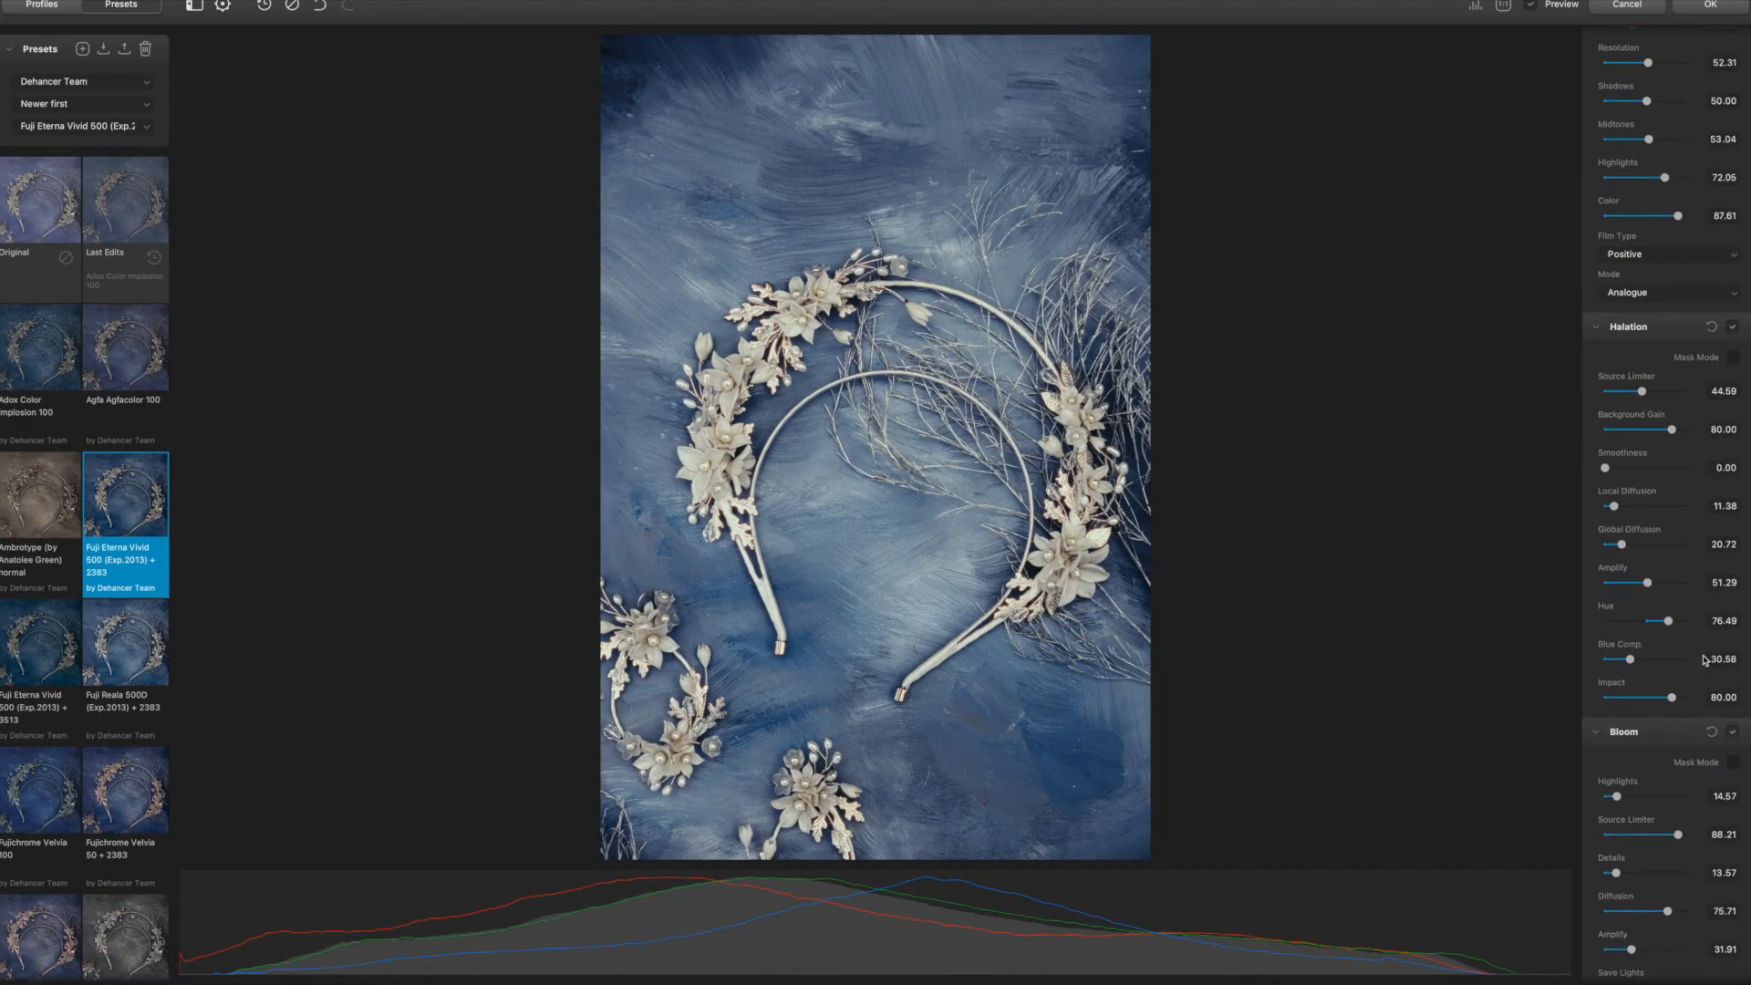
scroll(1711, 638, up, 15)
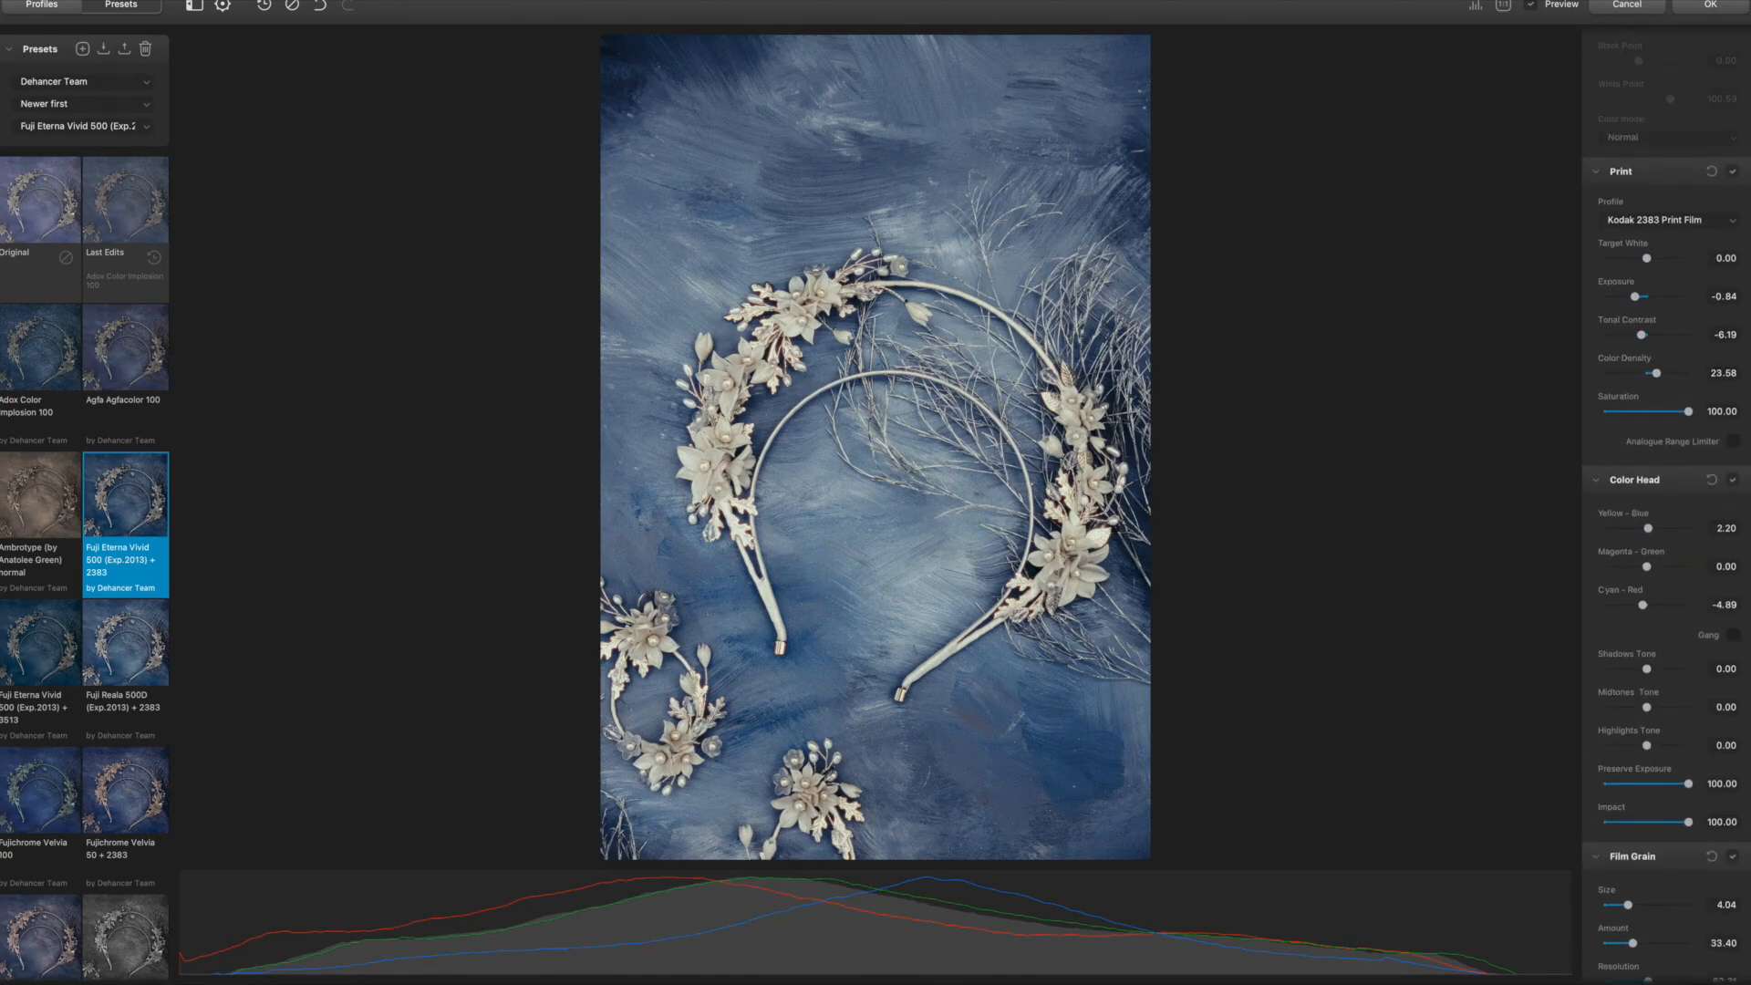
click(1705, 13)
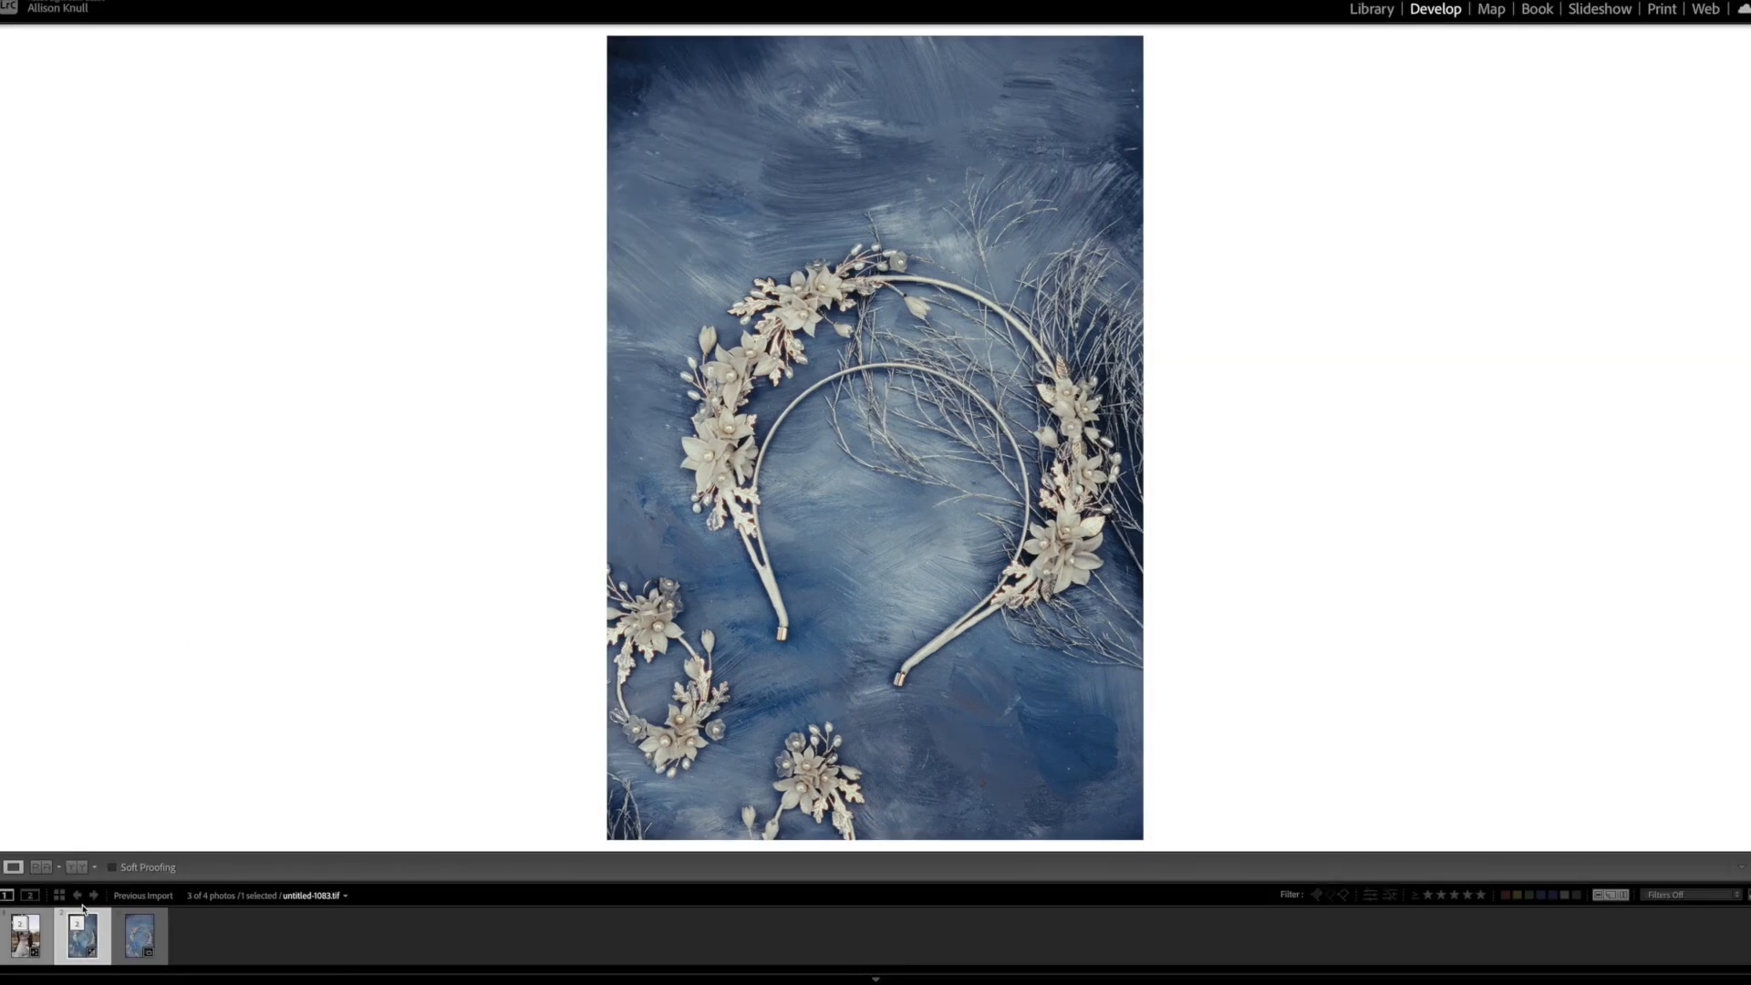
Compare the edited headpiece photo side by side with the original, and return to the single-photo view
click(41, 866)
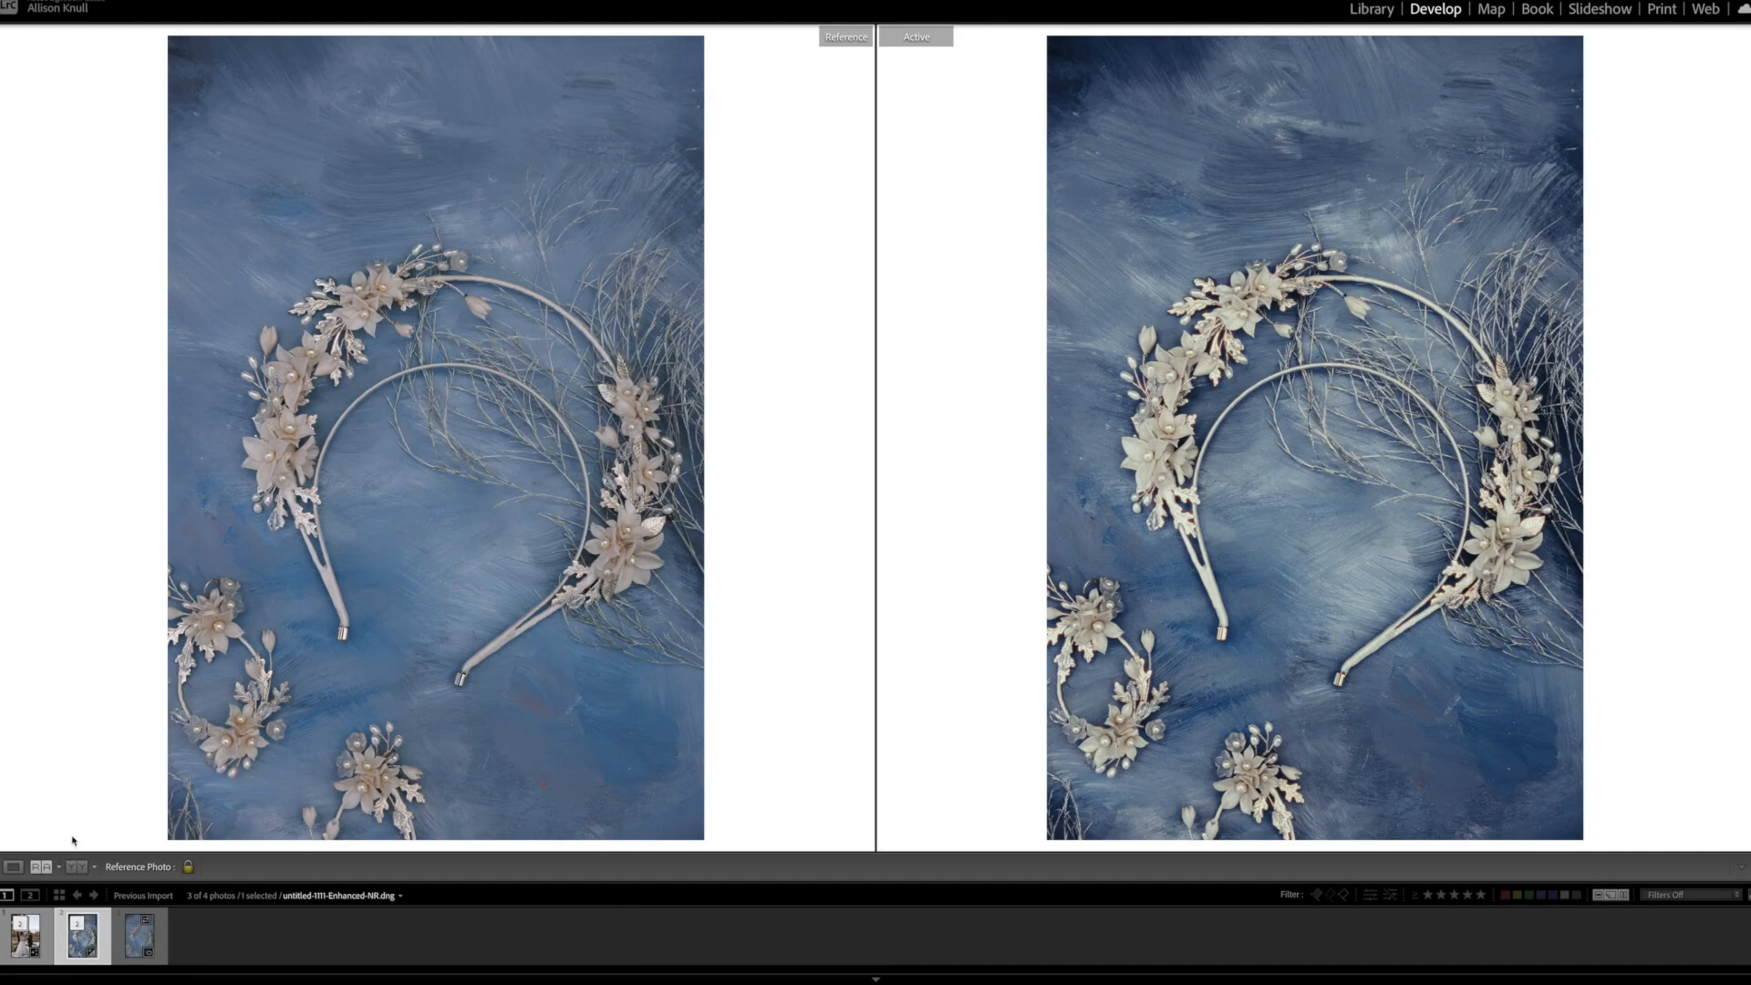
click(12, 867)
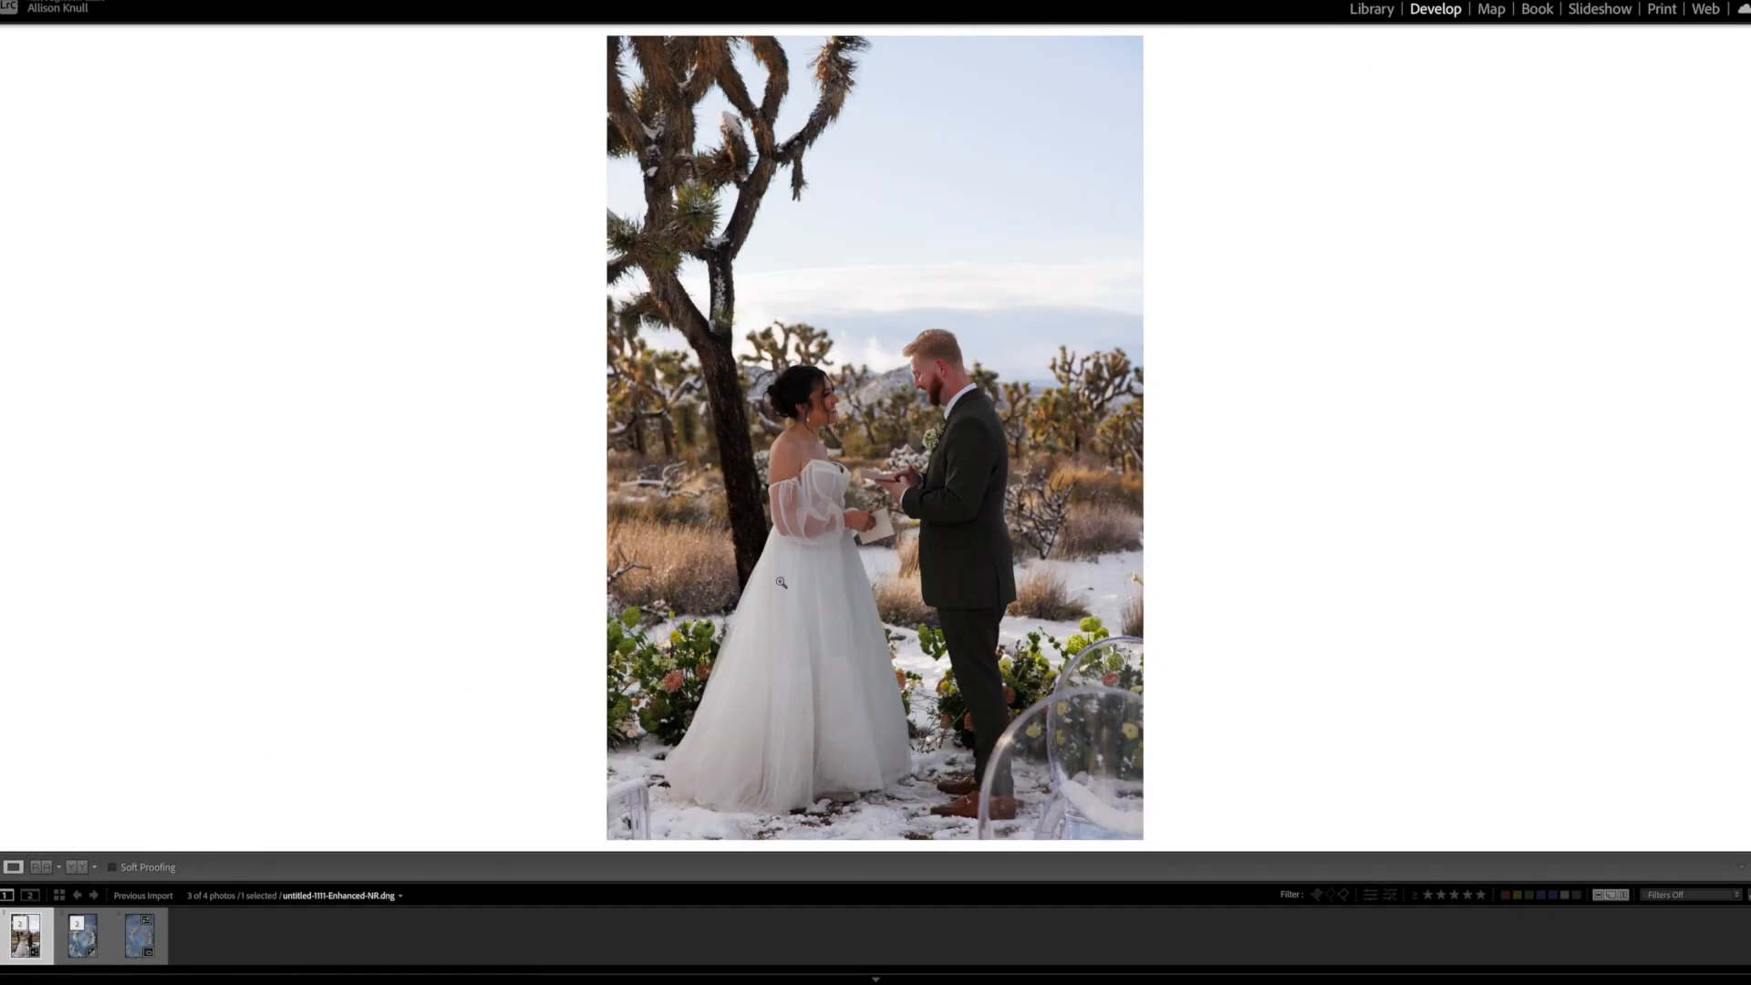
Open a copy of the wedding couple photo with Lightroom adjustments in the Dehancer Lightroom Plugin
right_click(781, 585)
mouse_move(903, 655)
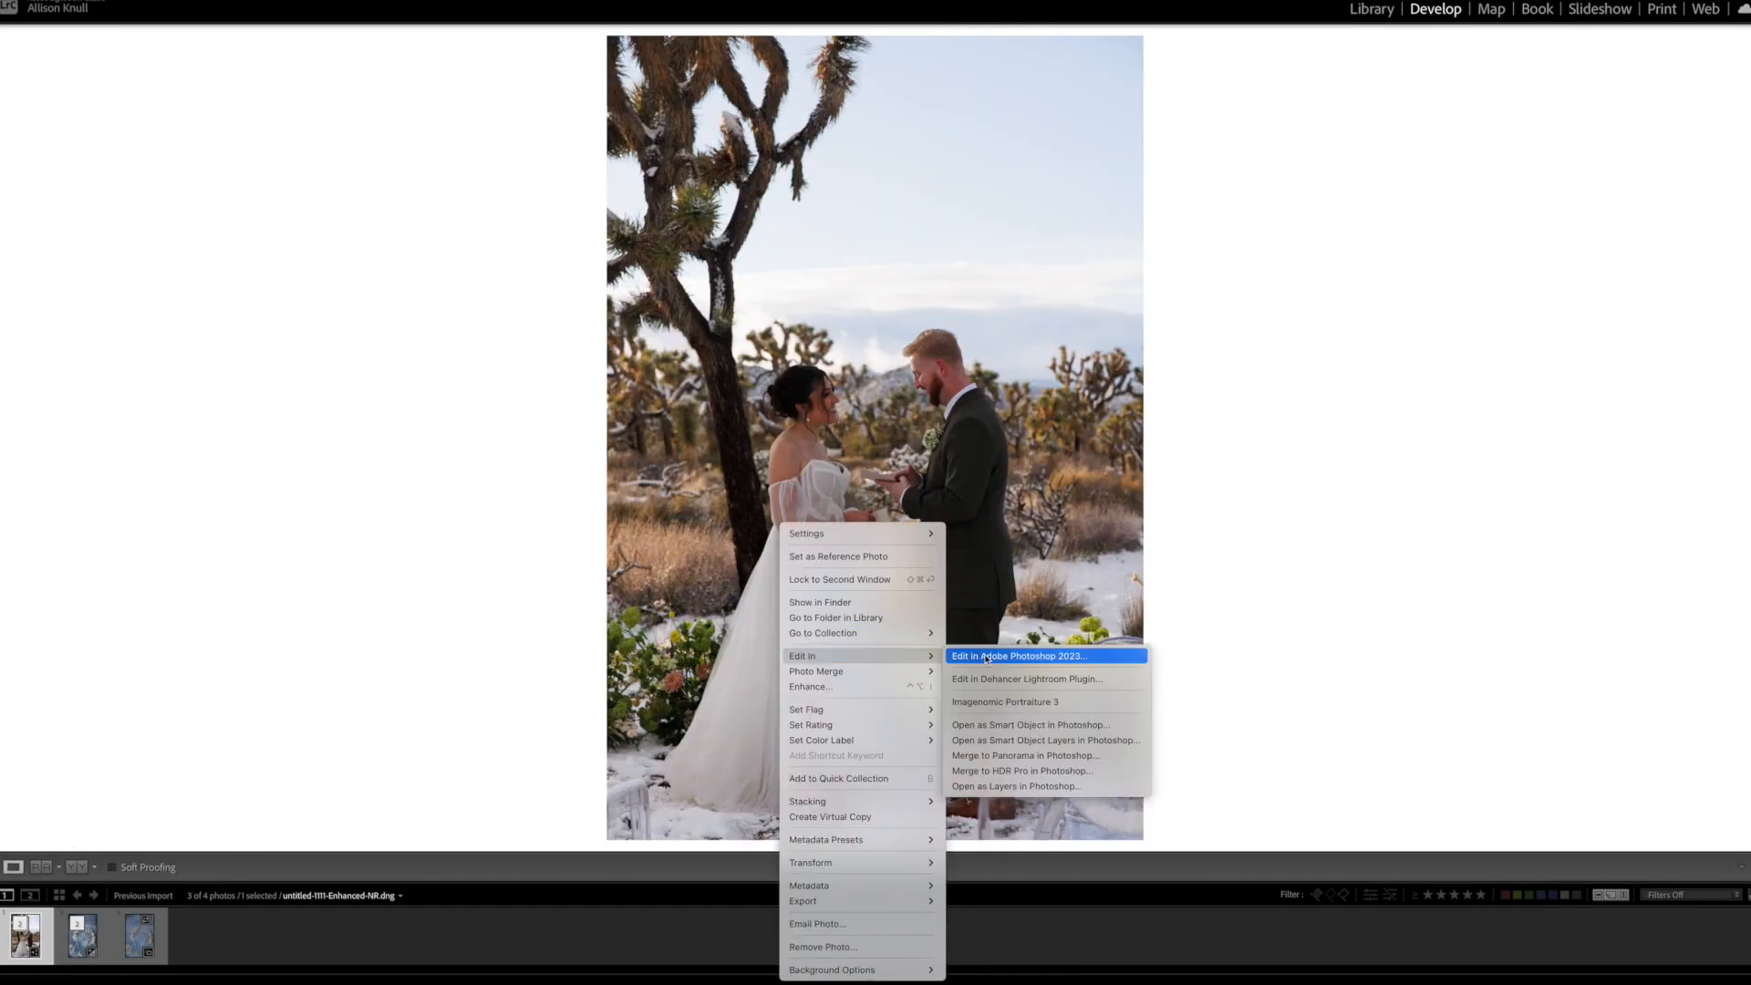
click(1074, 676)
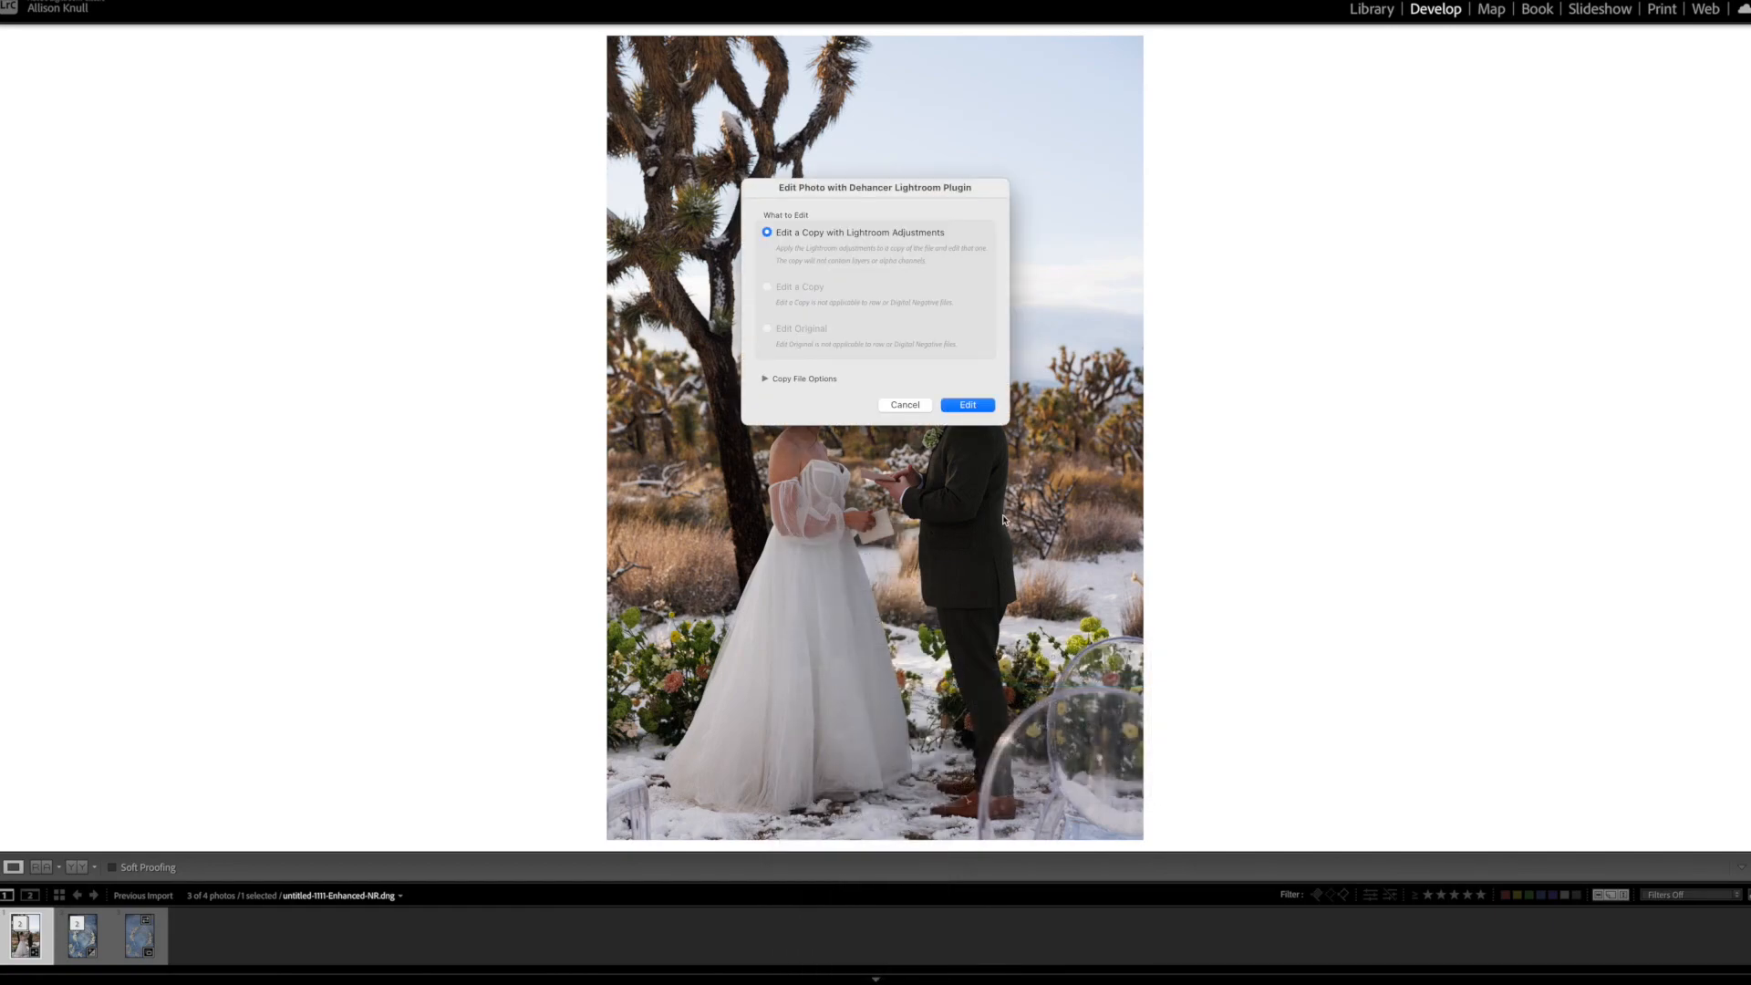
click(968, 404)
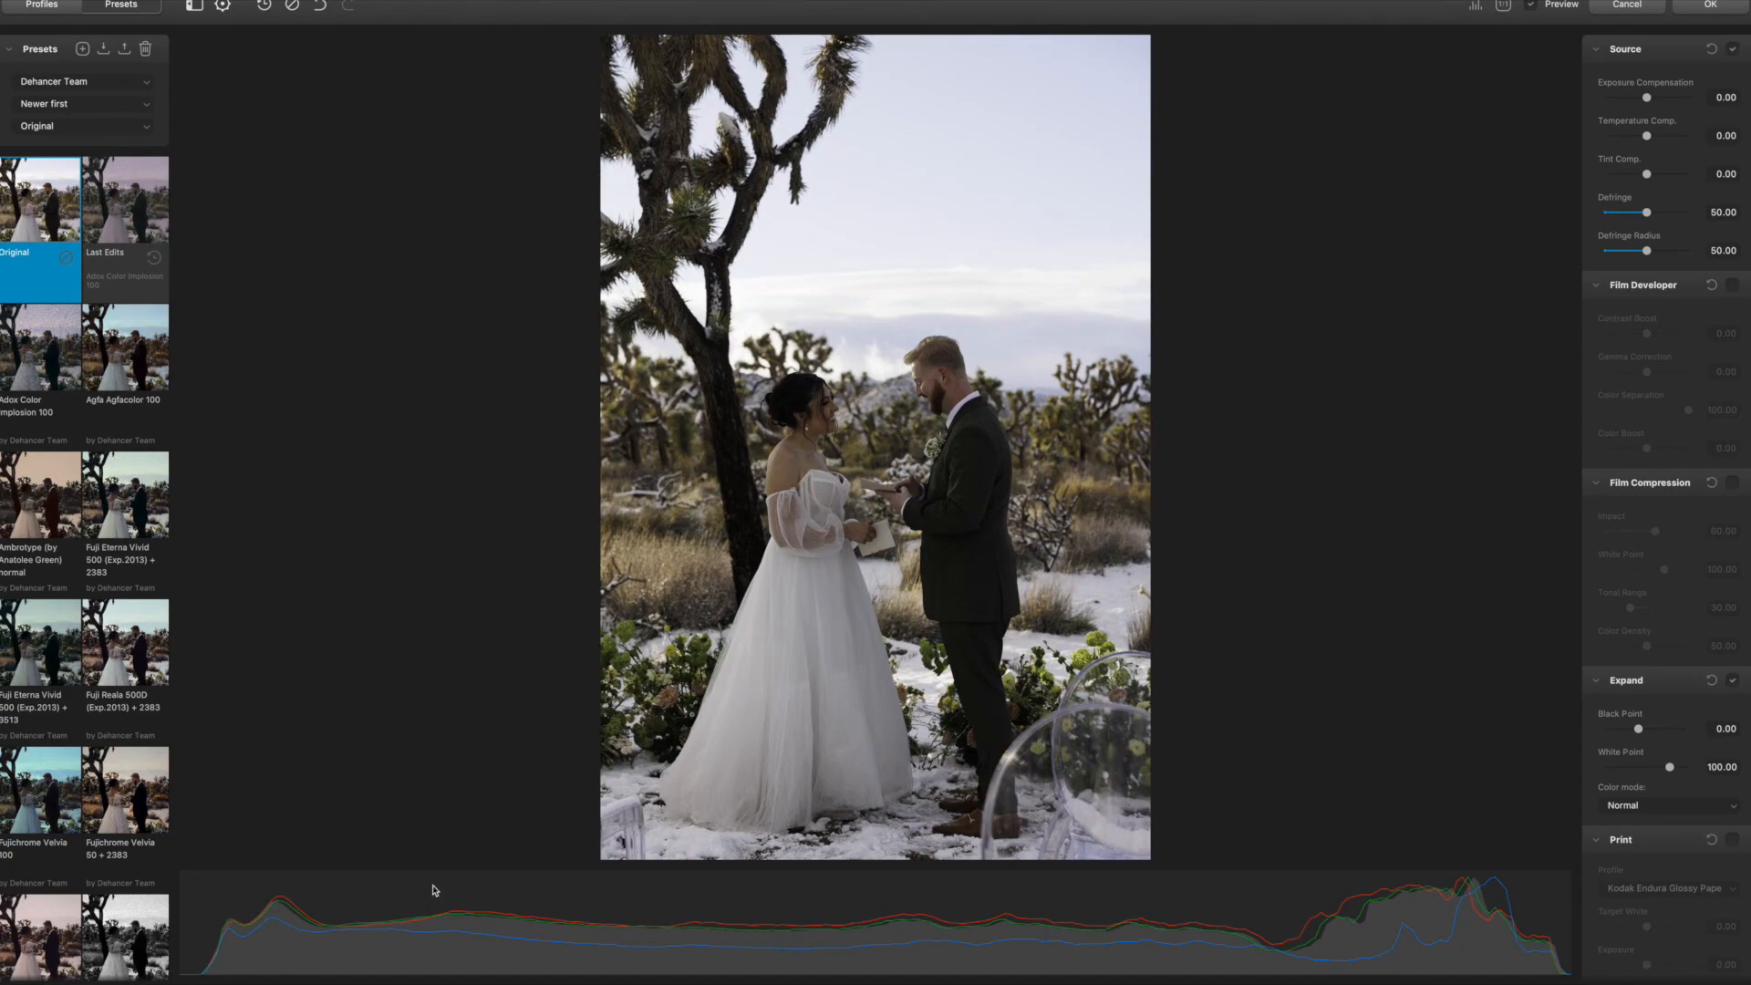
mouse_move(629, 957)
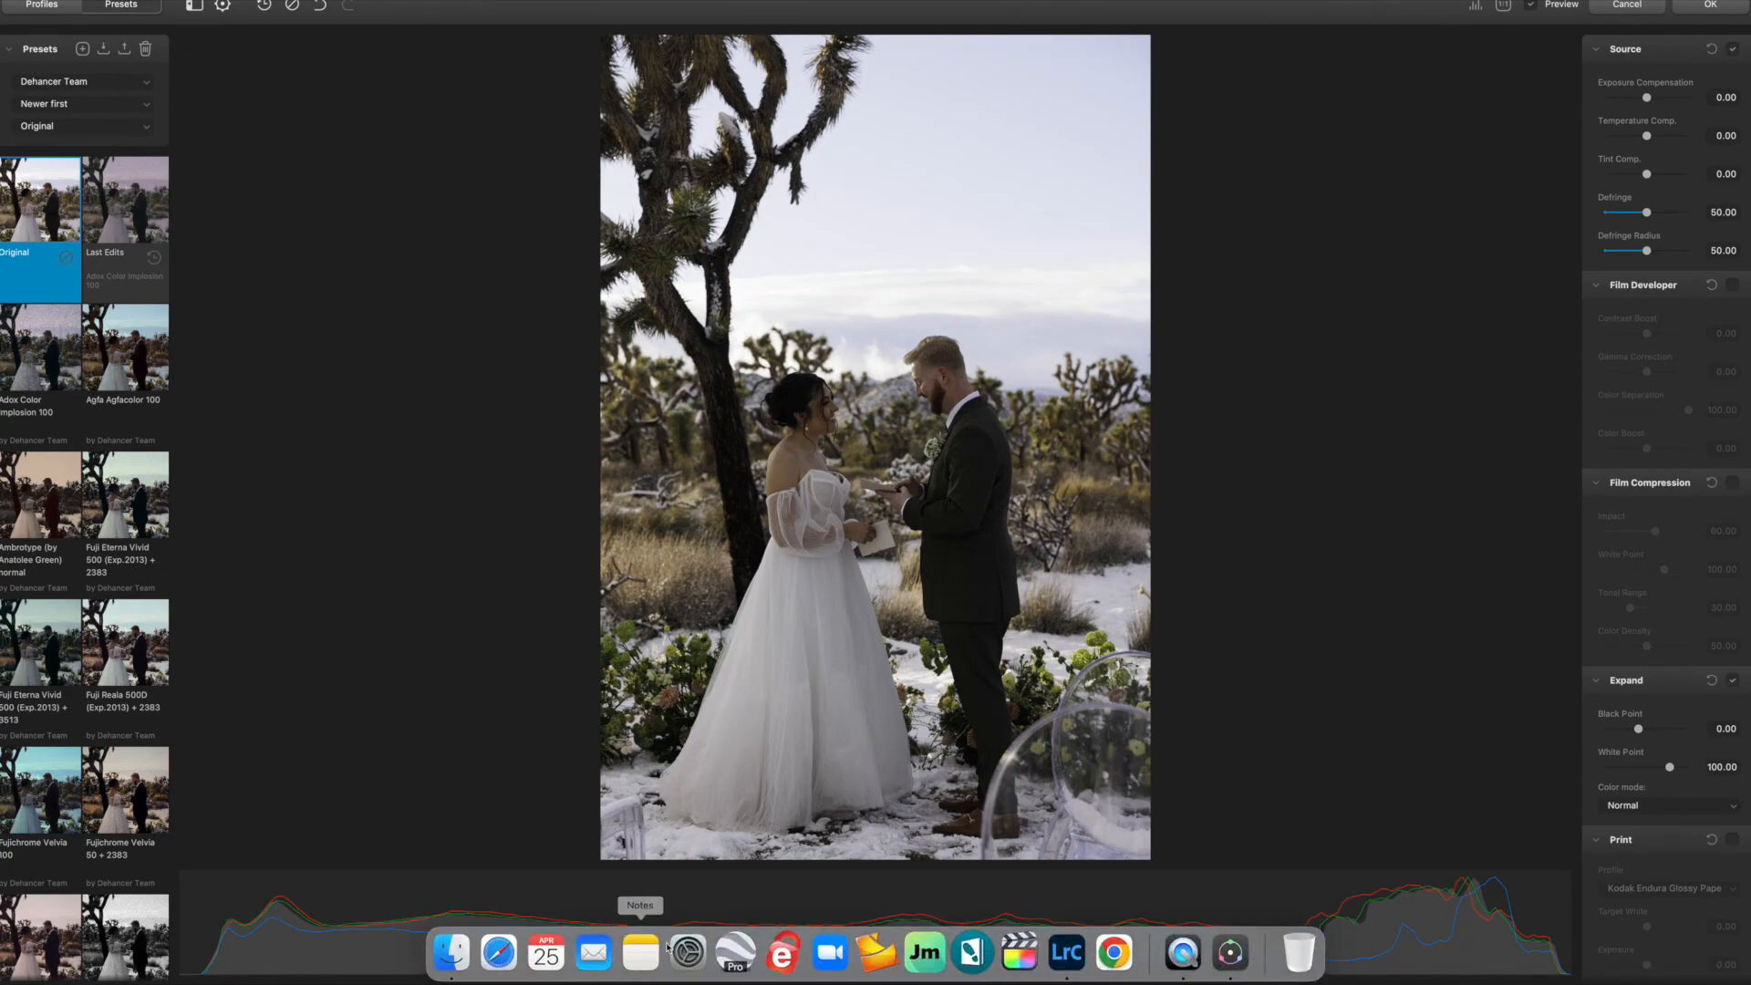
click(1066, 953)
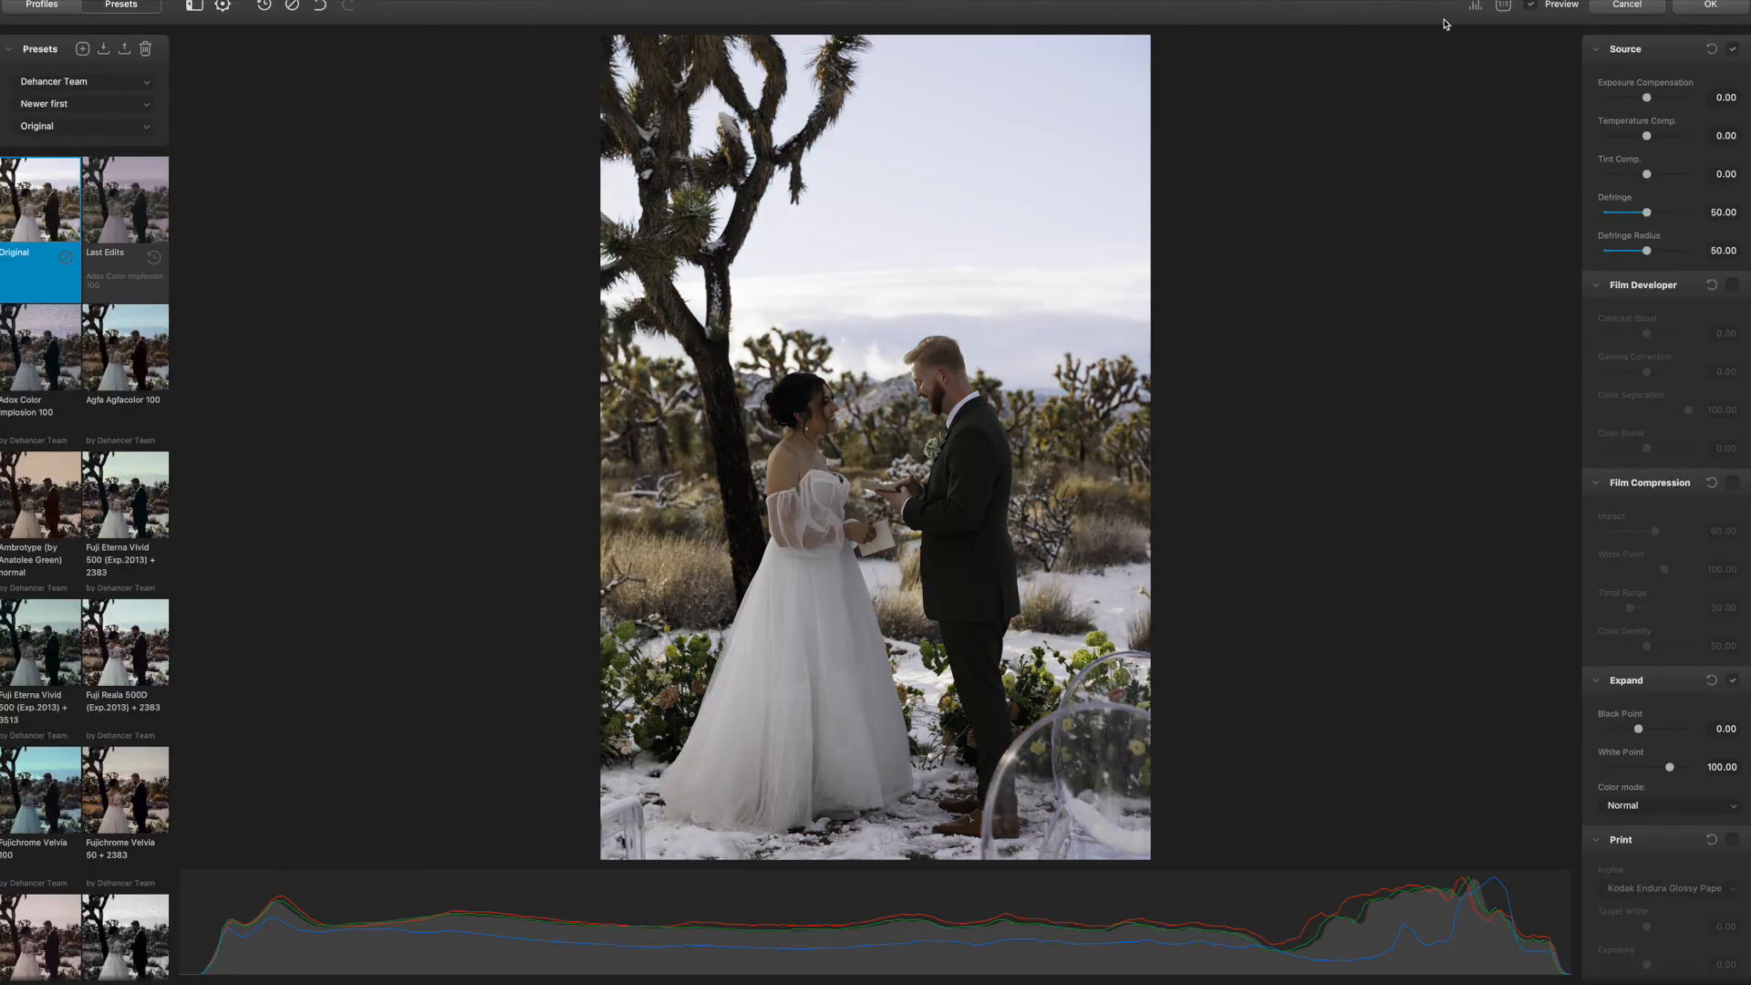
click(1532, 6)
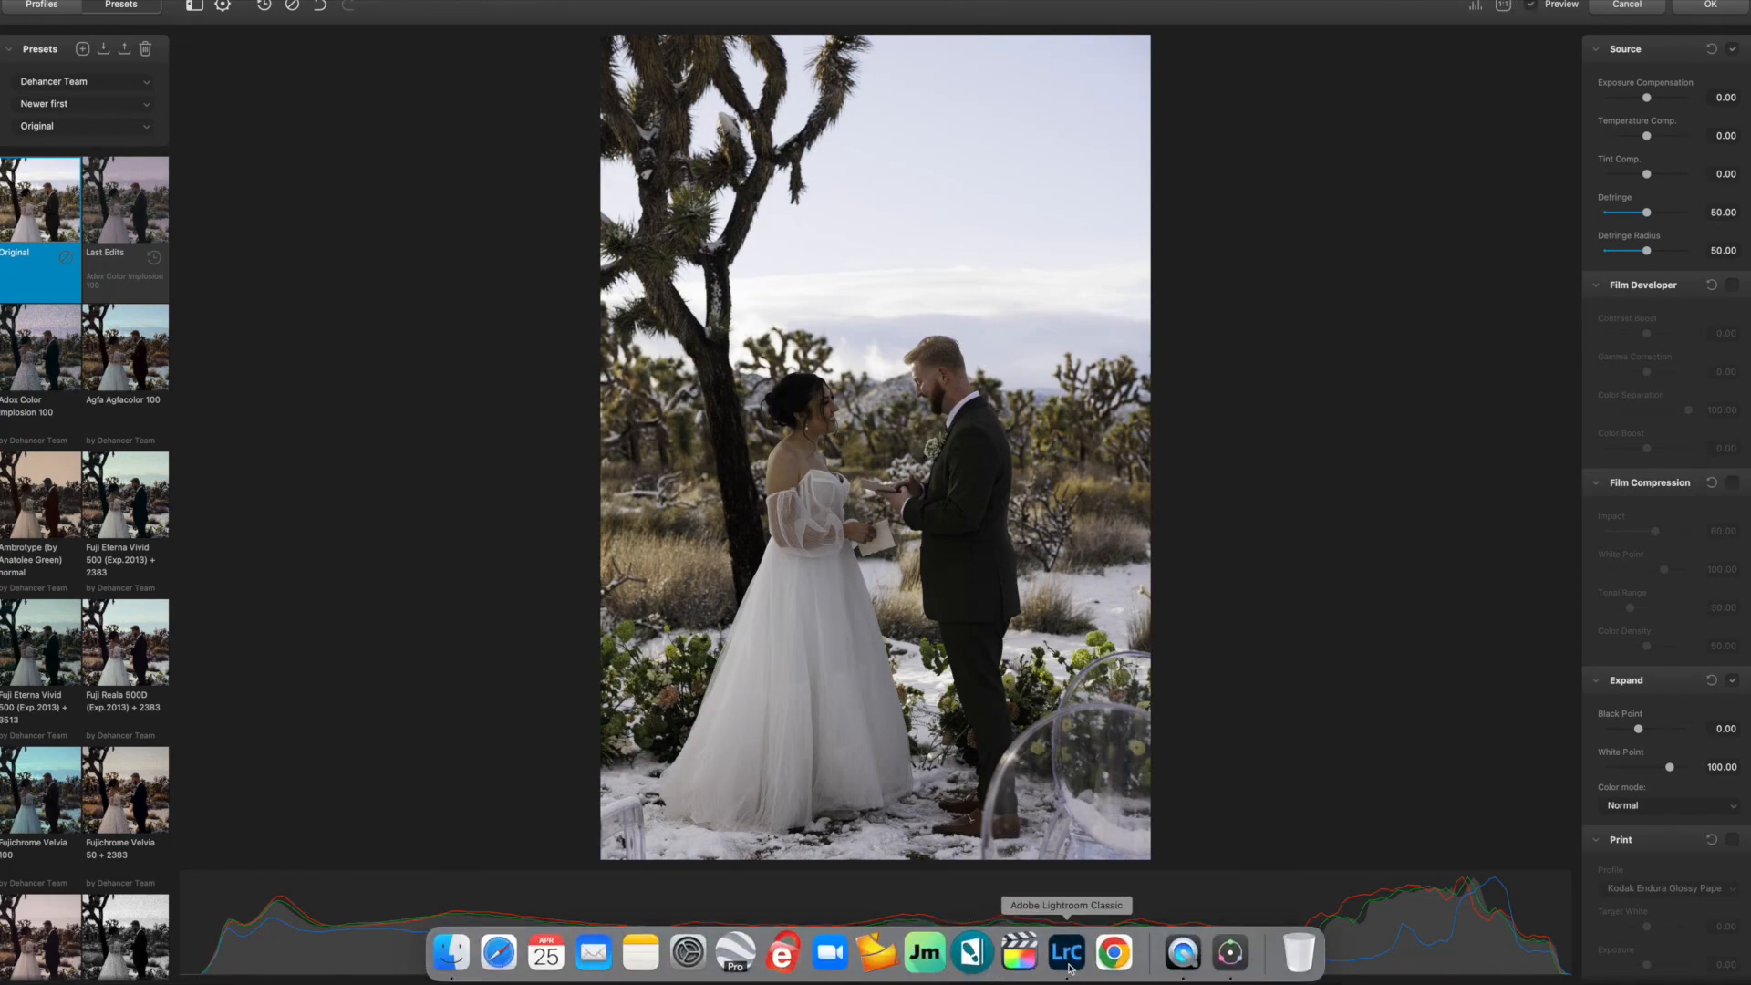
click(1061, 951)
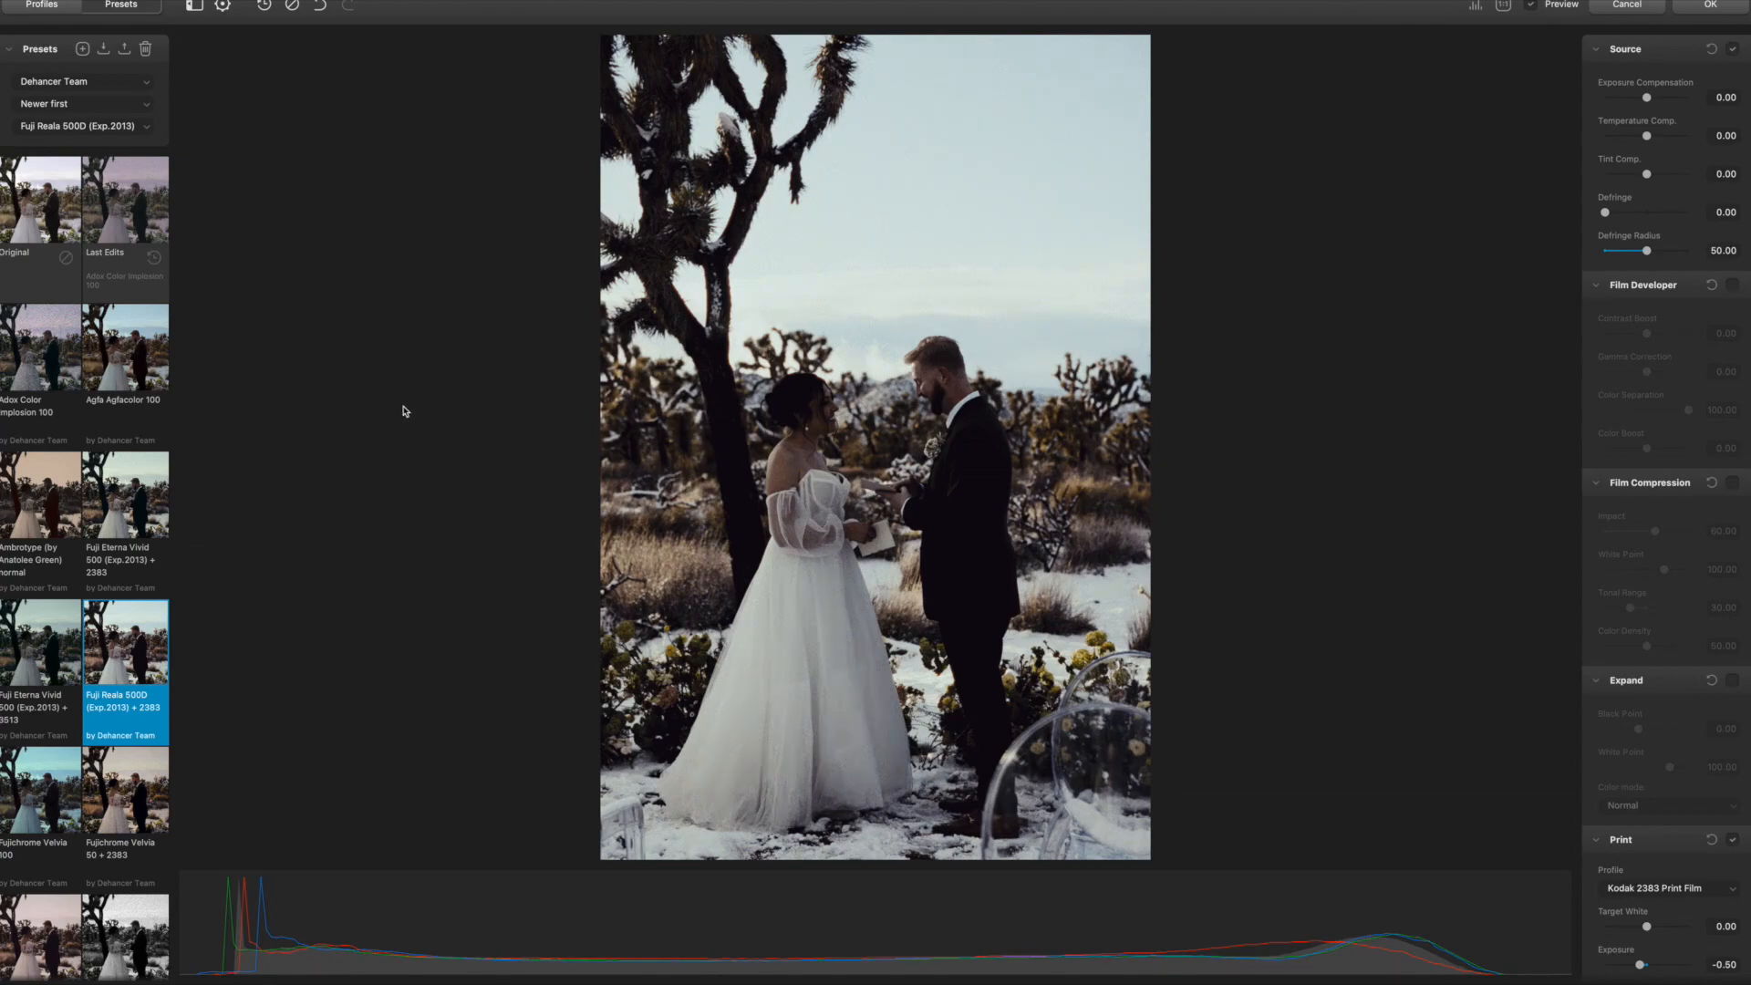
Look through the film presets and apply Fujichrome Velvia 50 + 2383 to the wedding photo
scroll(30, 408, down, 3)
scroll(30, 408, down, 3)
scroll(25, 408, up, 5)
click(117, 788)
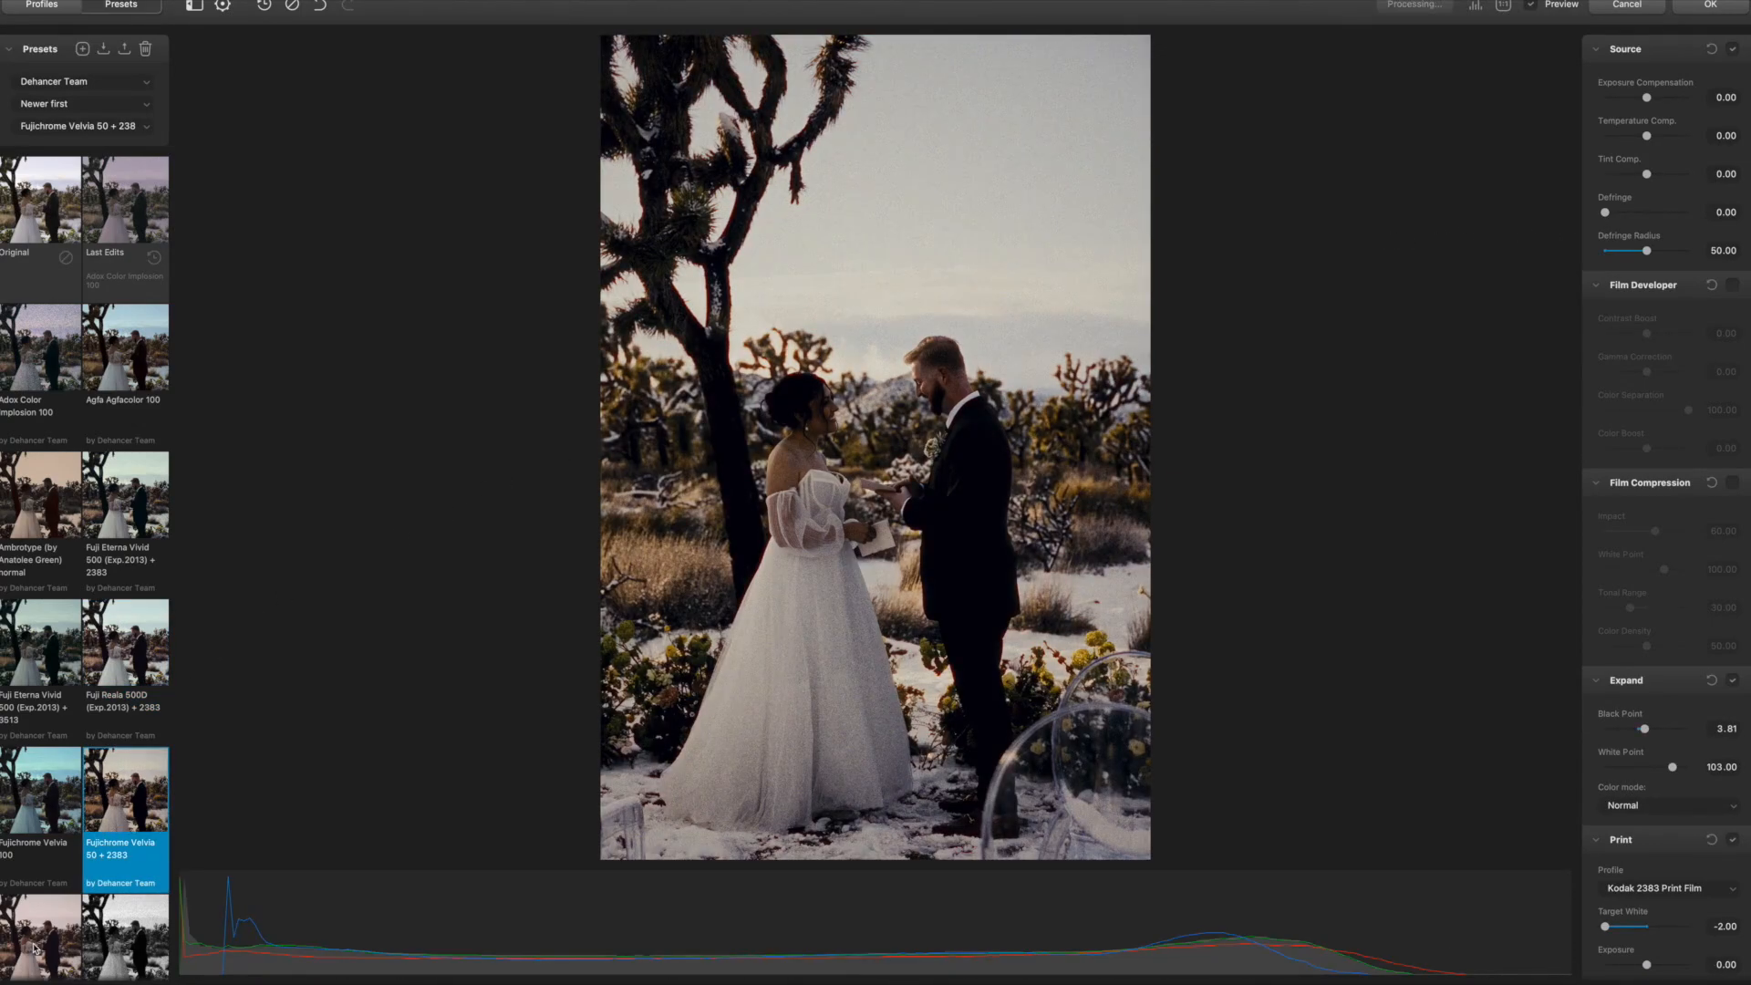
Try the Fujifilm Instax + 2383 preset, look through the remaining presets and apply Fuji Reala 500D (Exp.2013) + 2383
click(32, 949)
scroll(89, 790, down, 5)
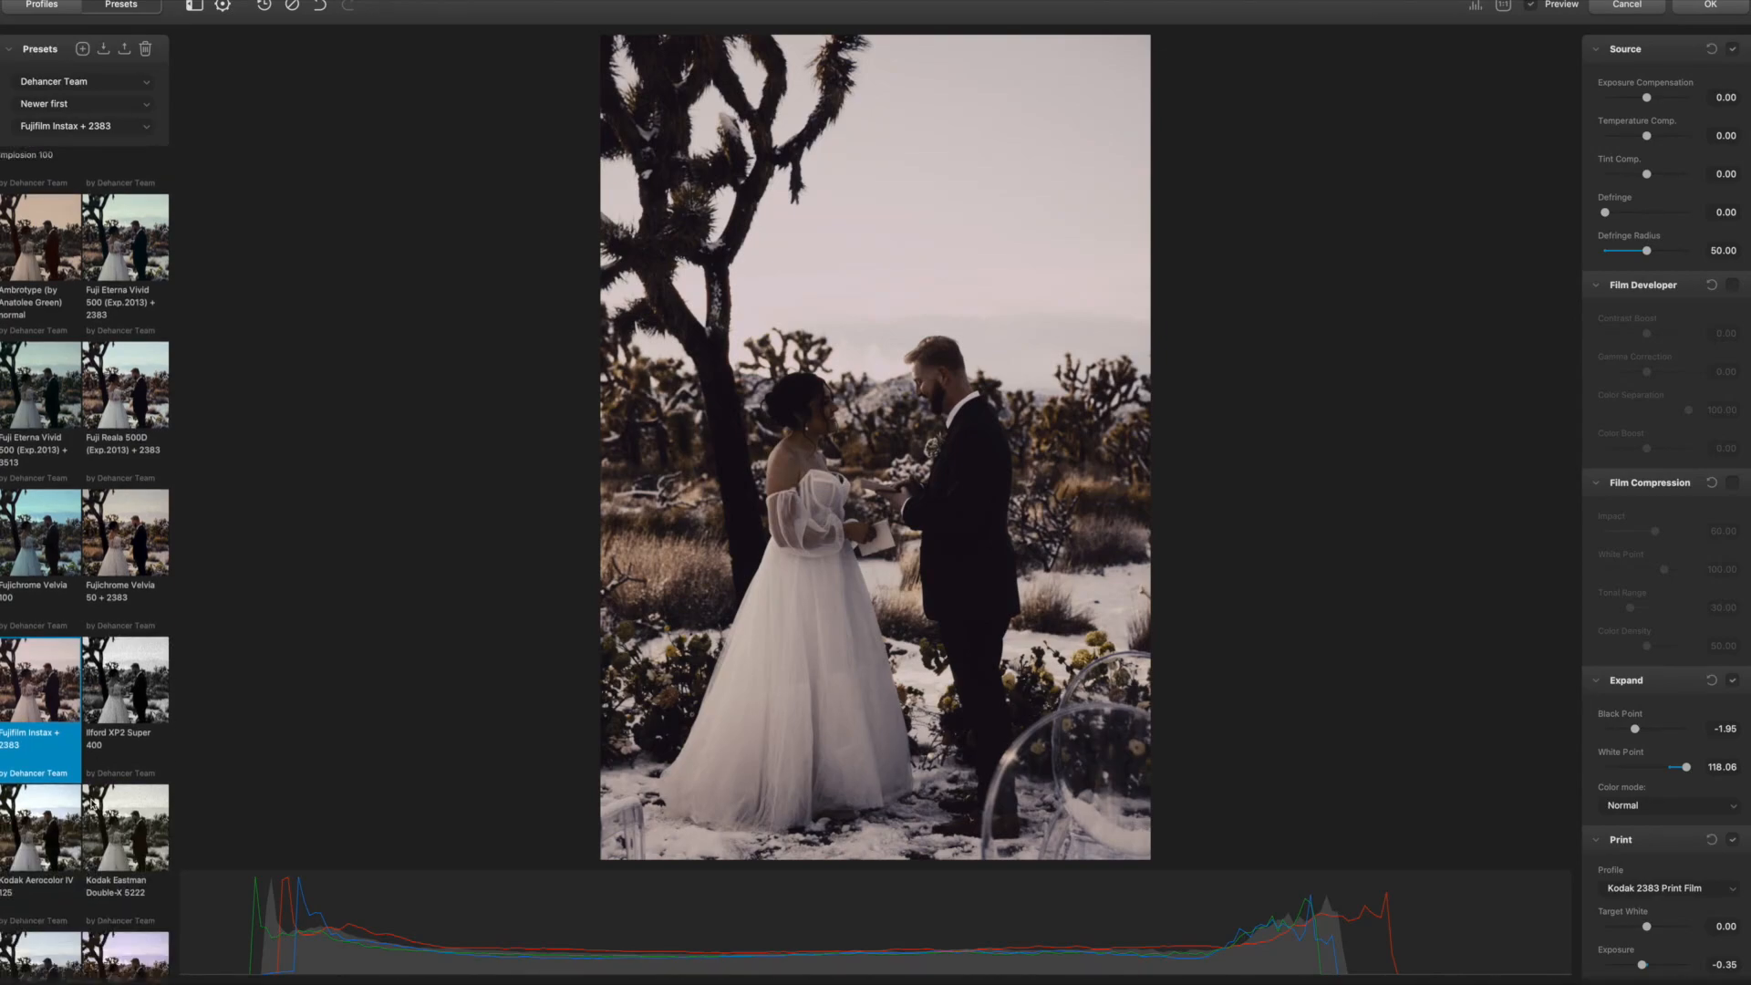
scroll(89, 790, down, 7)
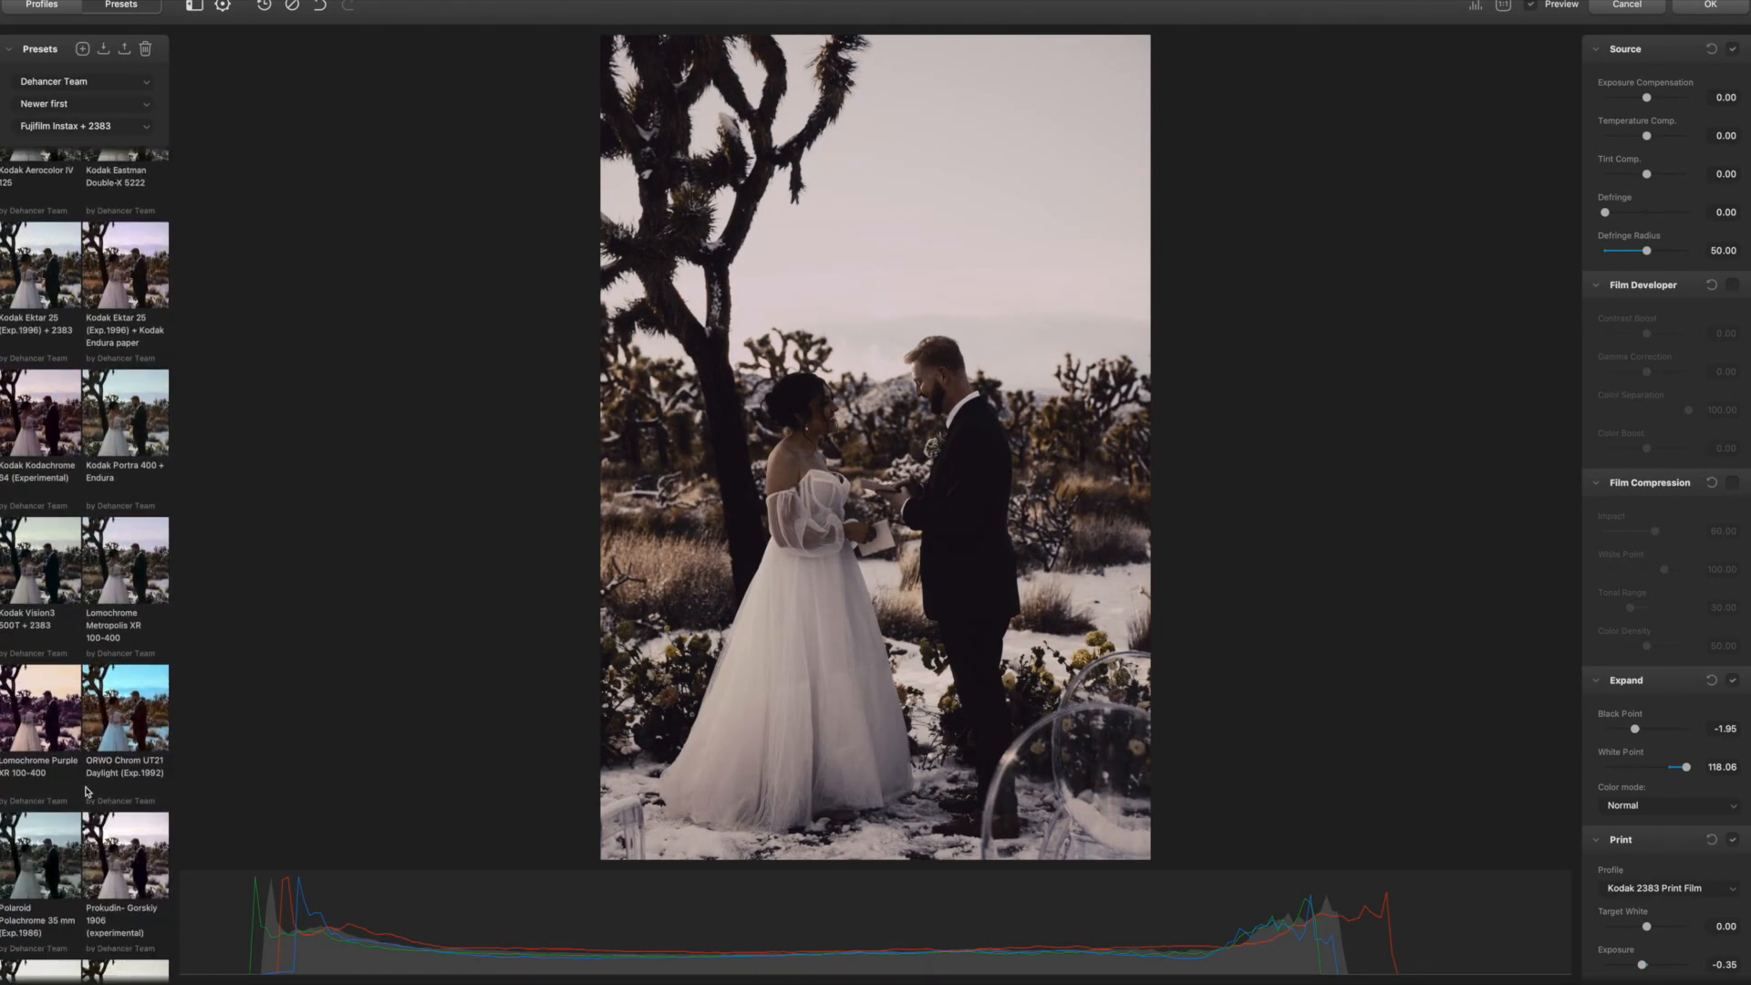
click(101, 862)
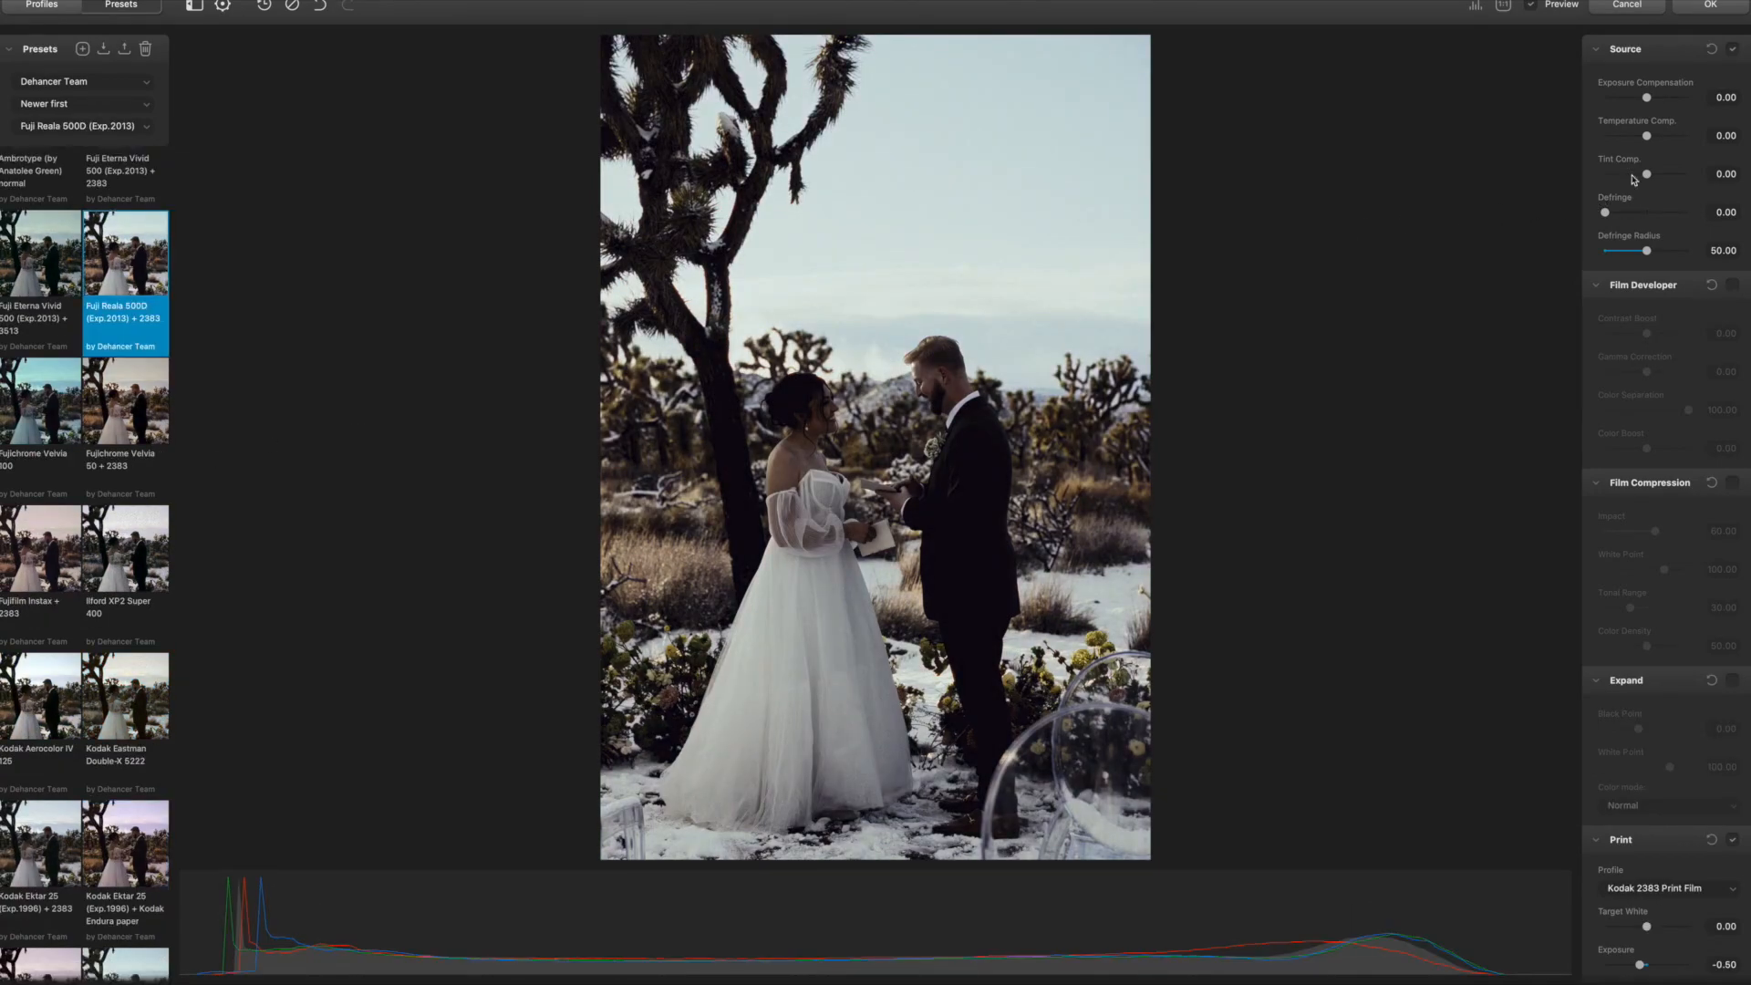
Set the exposure compensation to 0.15 and the film grain shadows to 0, and review the halation and bloom settings
drag(1646, 97, 1650, 97)
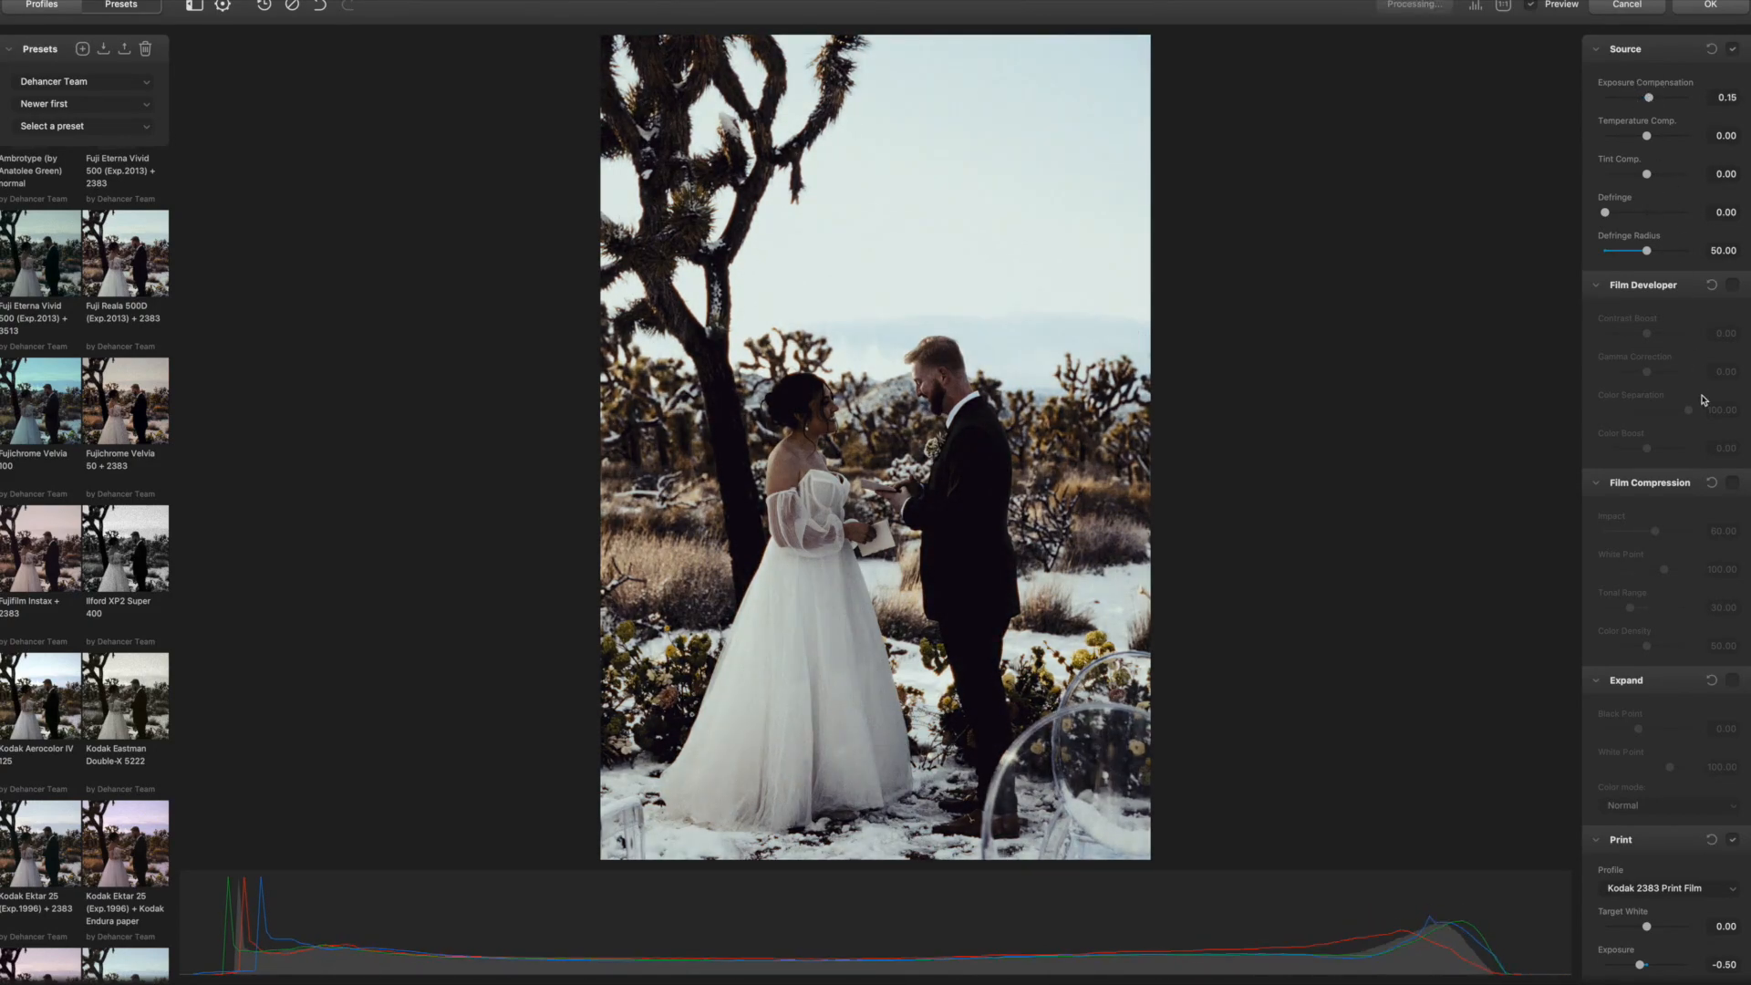
scroll(1660, 537, down, 15)
scroll(1660, 537, down, 1)
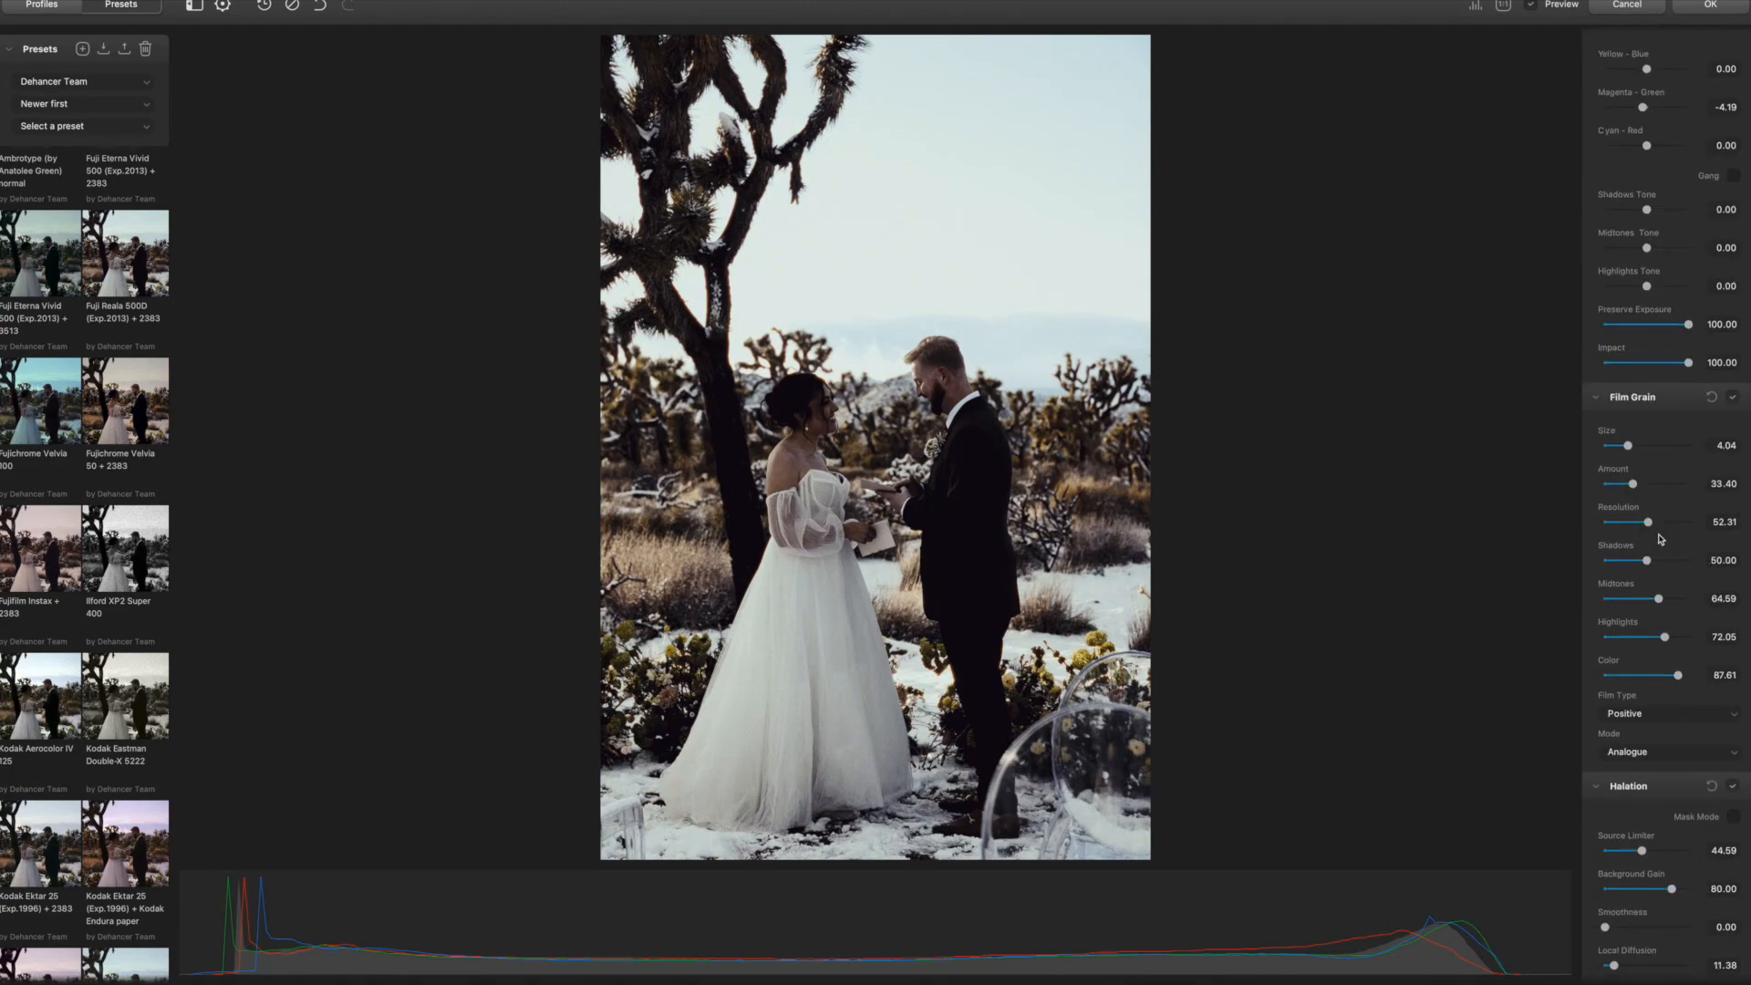
drag(1646, 561, 1601, 565)
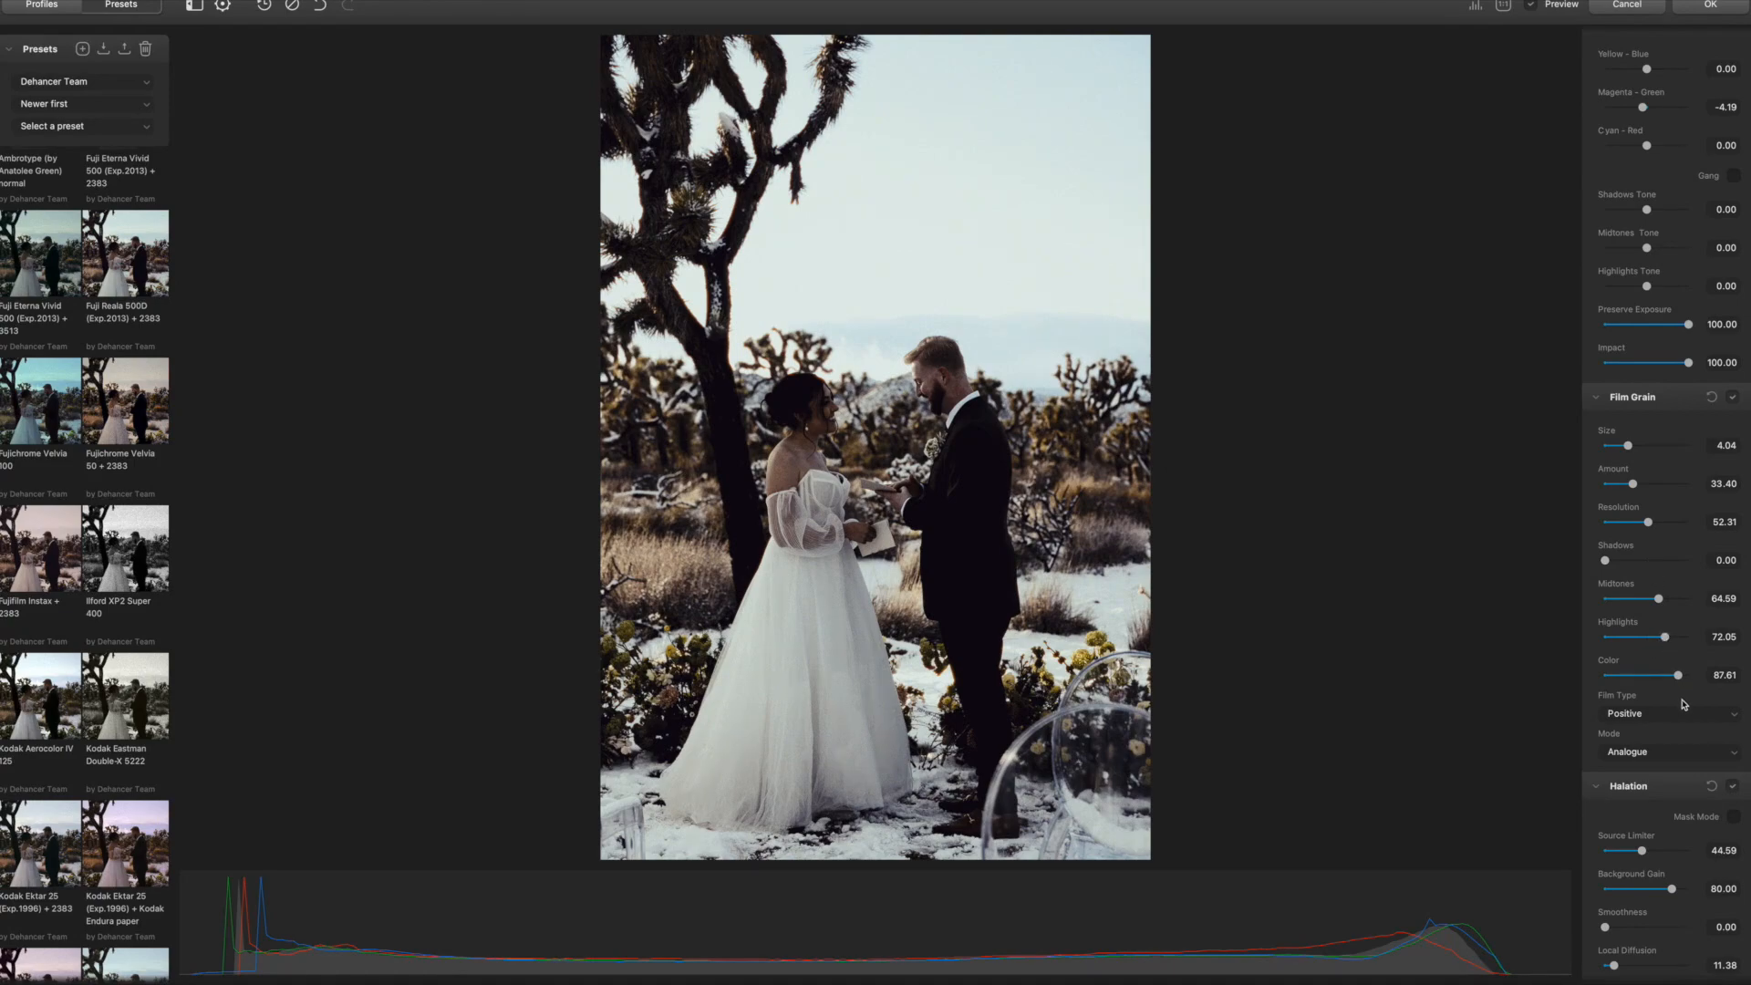
scroll(1634, 399, down, 1)
scroll(1632, 405, down, 5)
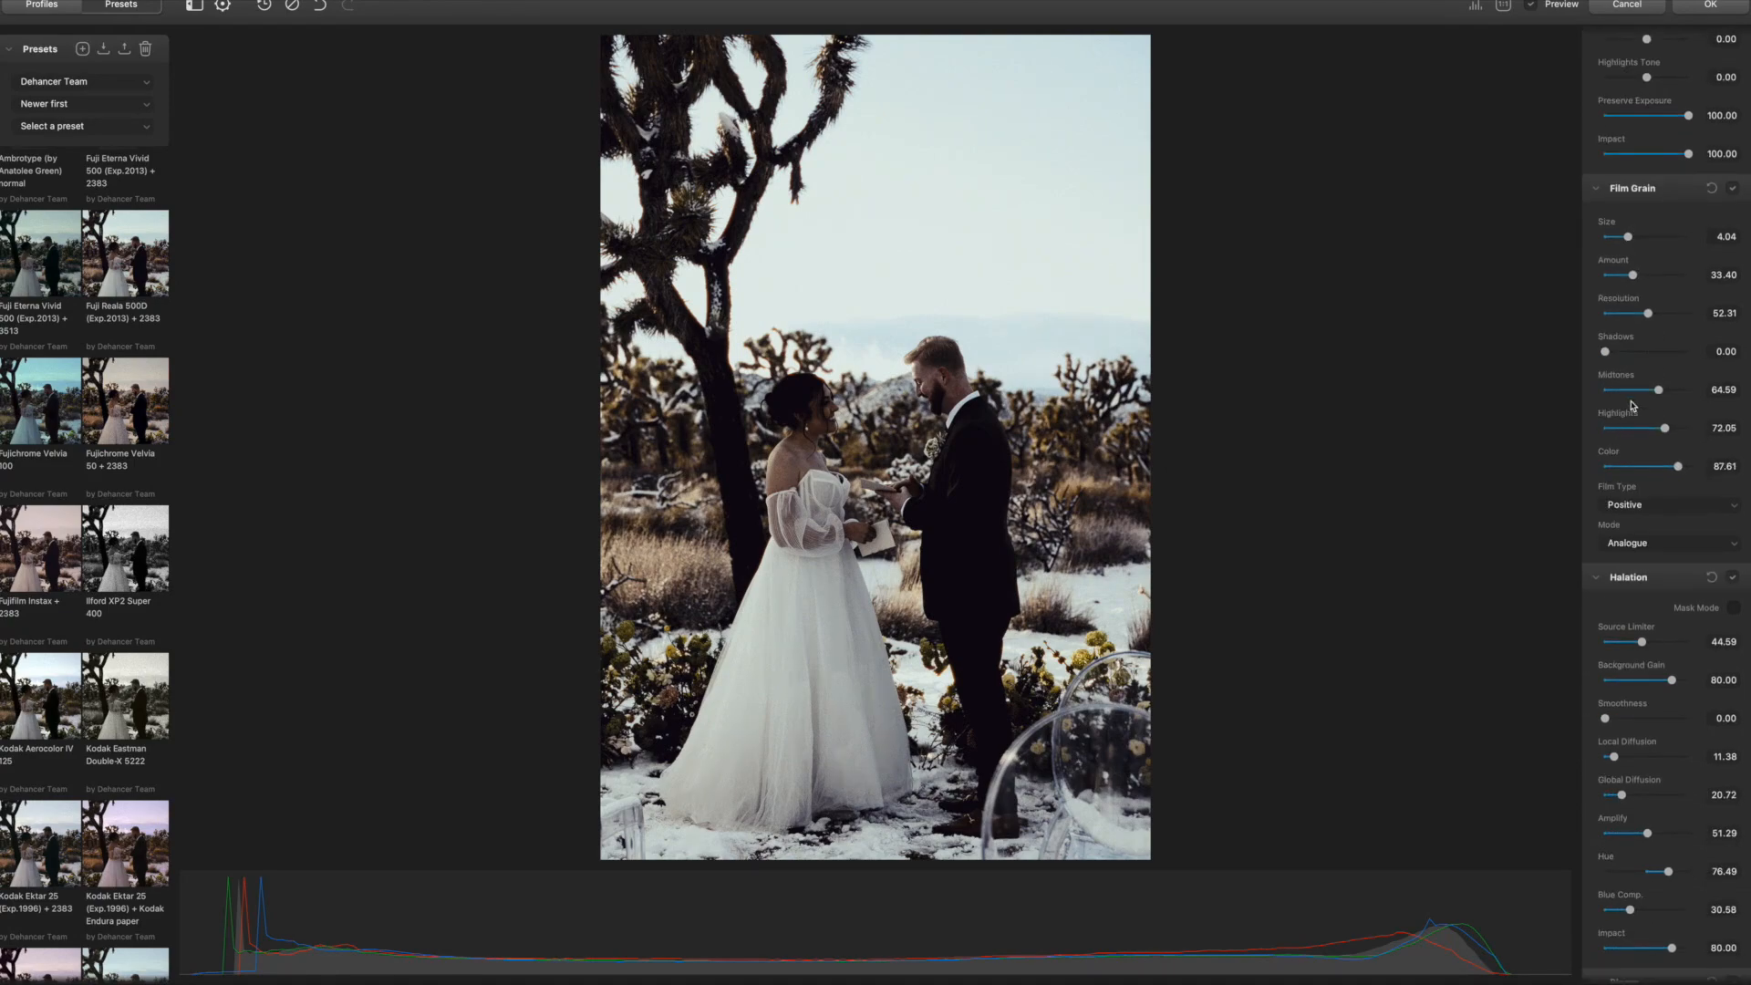
scroll(1632, 405, down, 4)
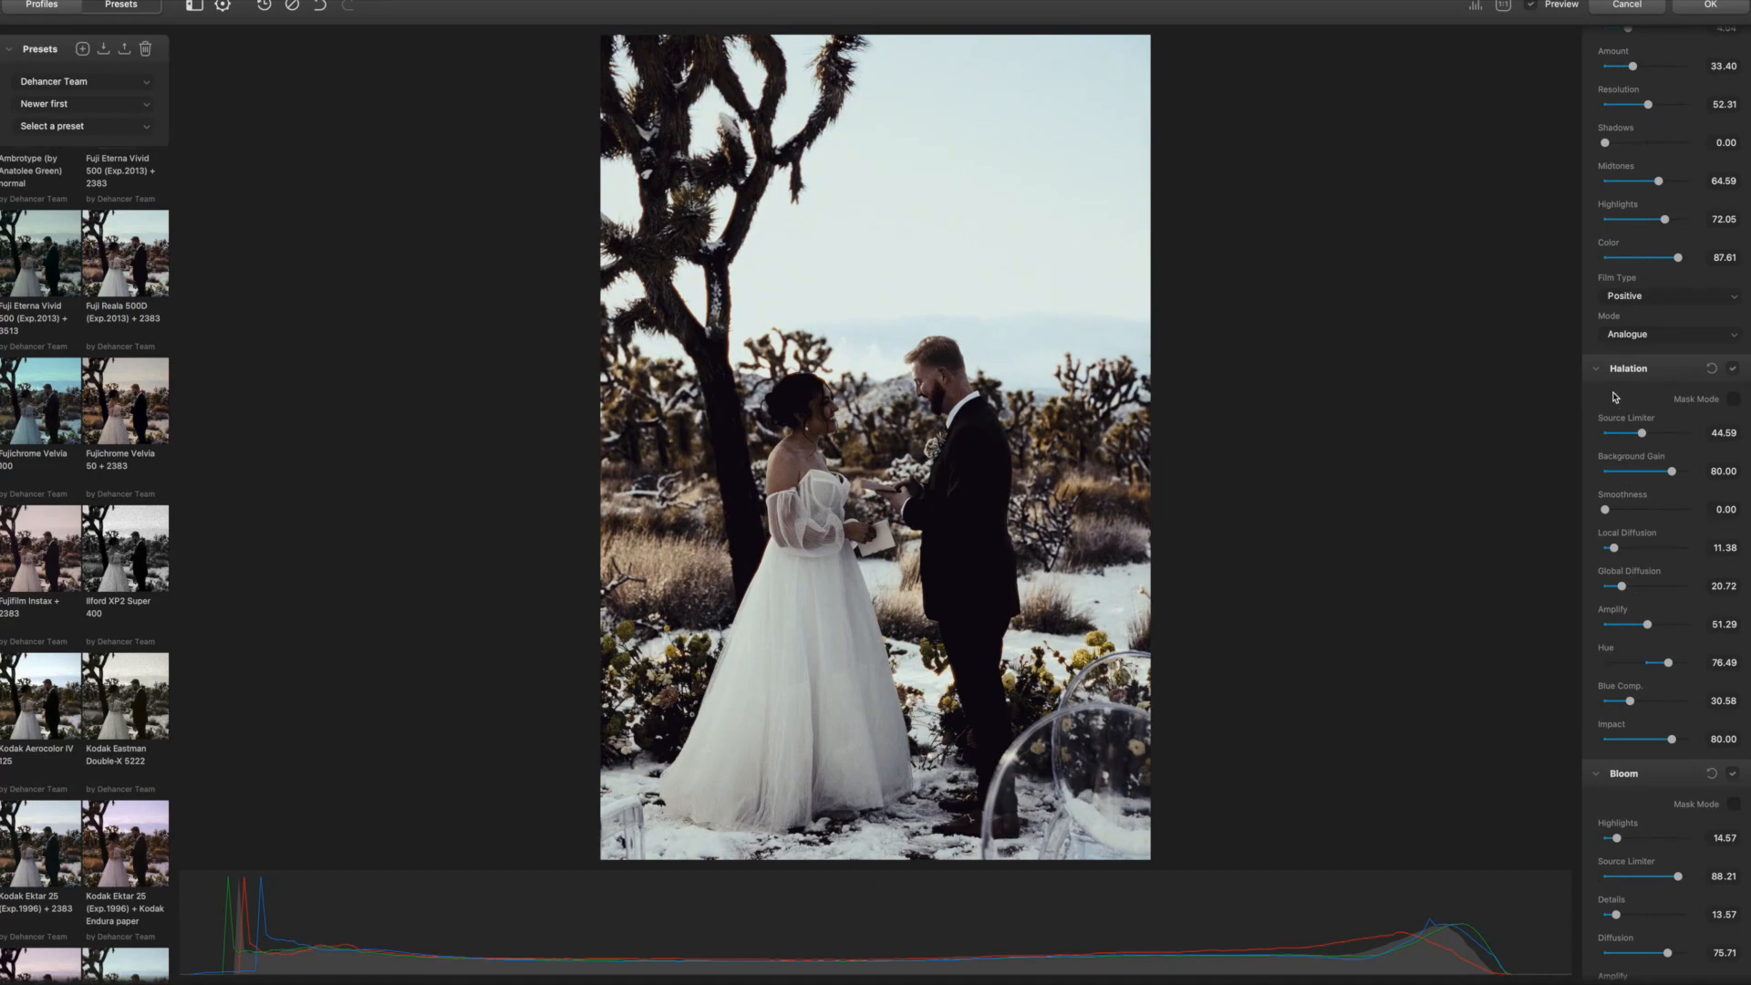
scroll(1609, 375, up, 18)
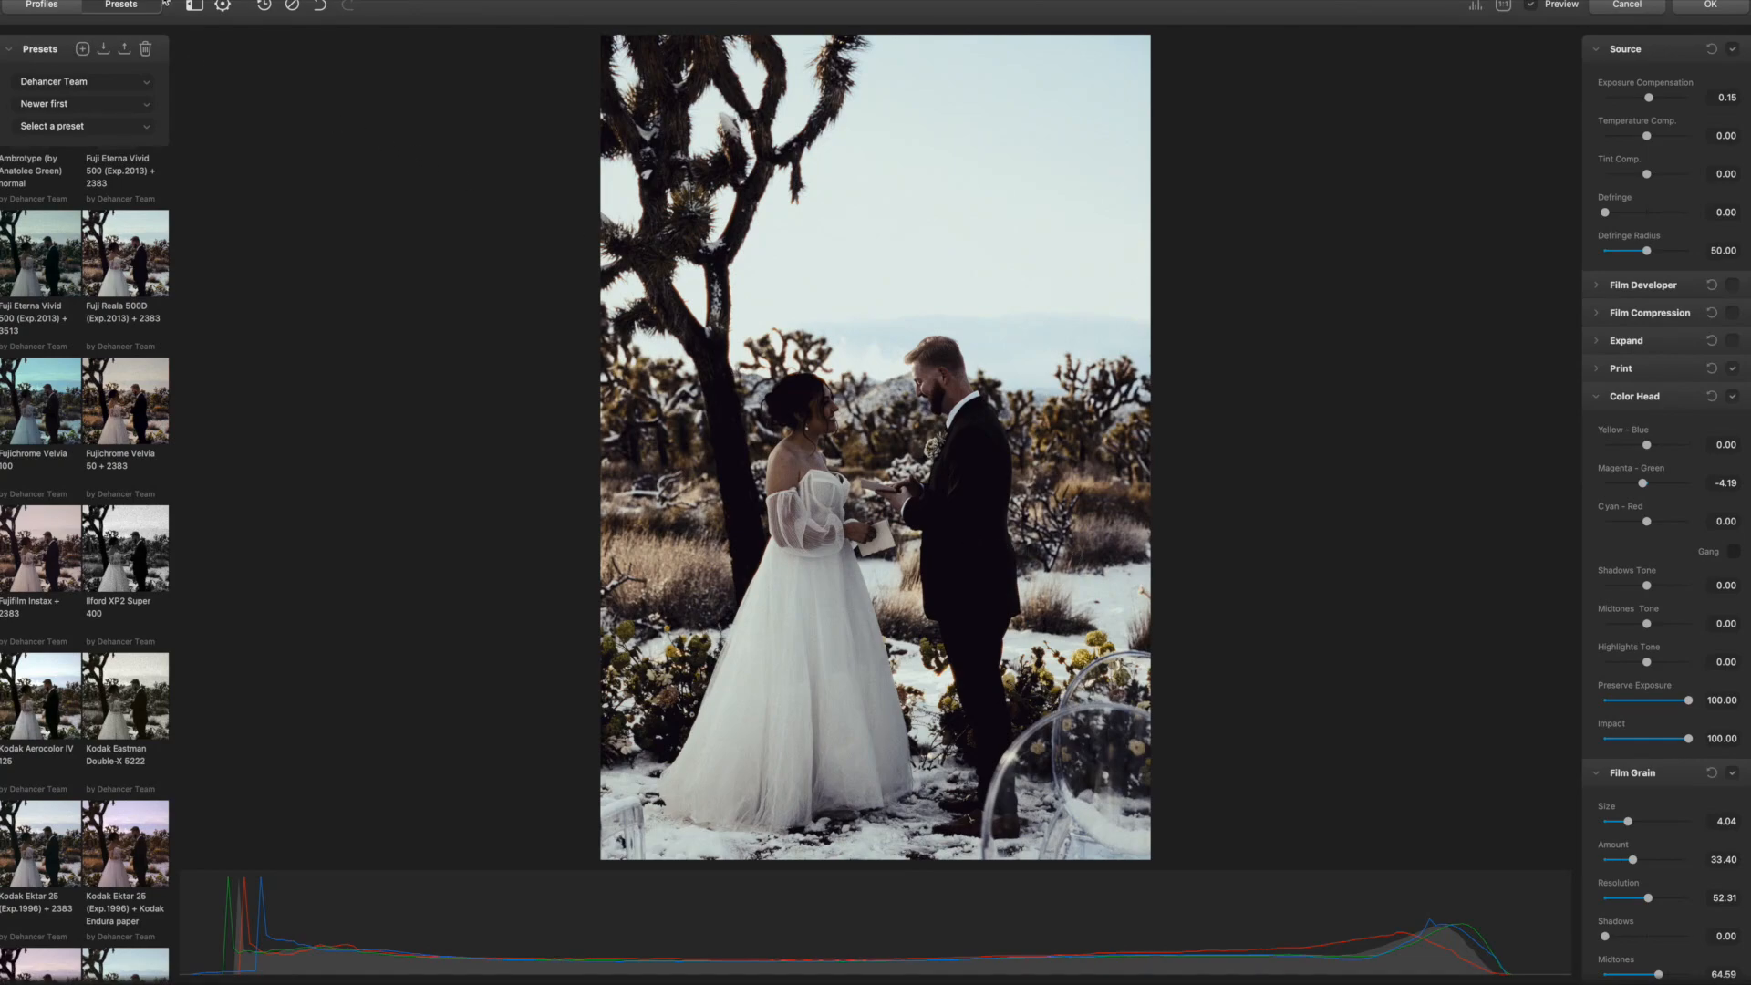
Change the film profile to Agfa Agfacolor XRS 200 (Exp.1991) and save the edit back to Lightroom
click(56, 9)
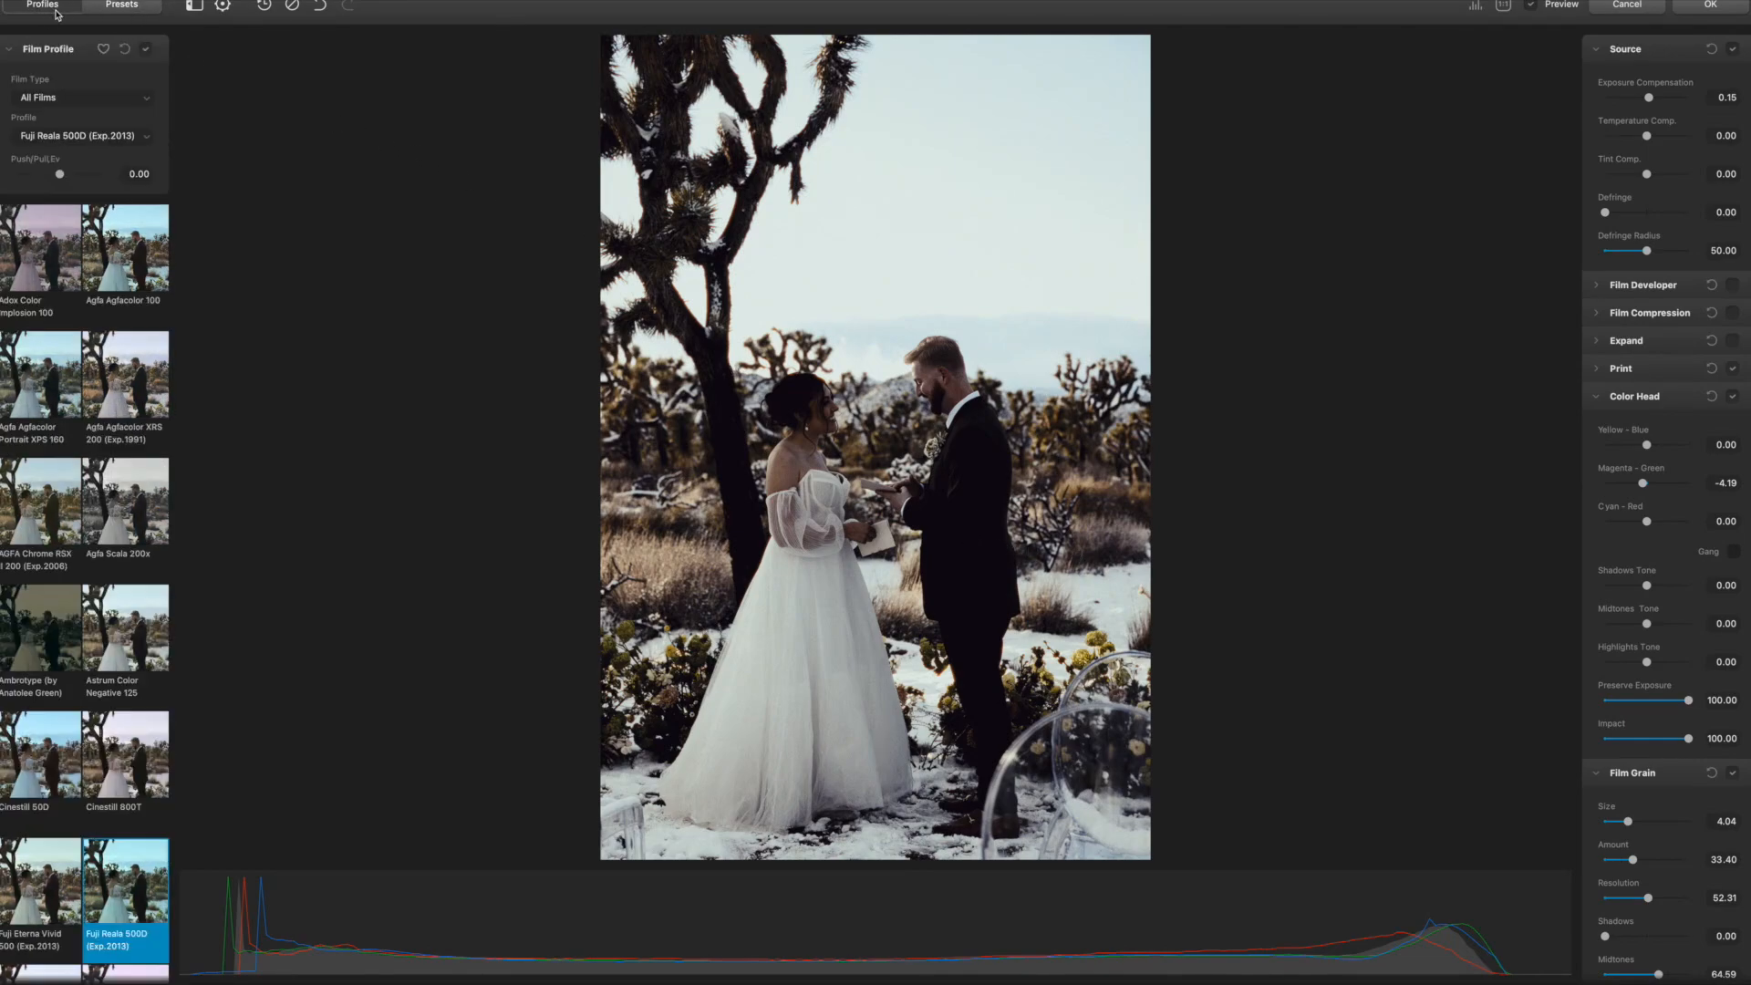
click(124, 392)
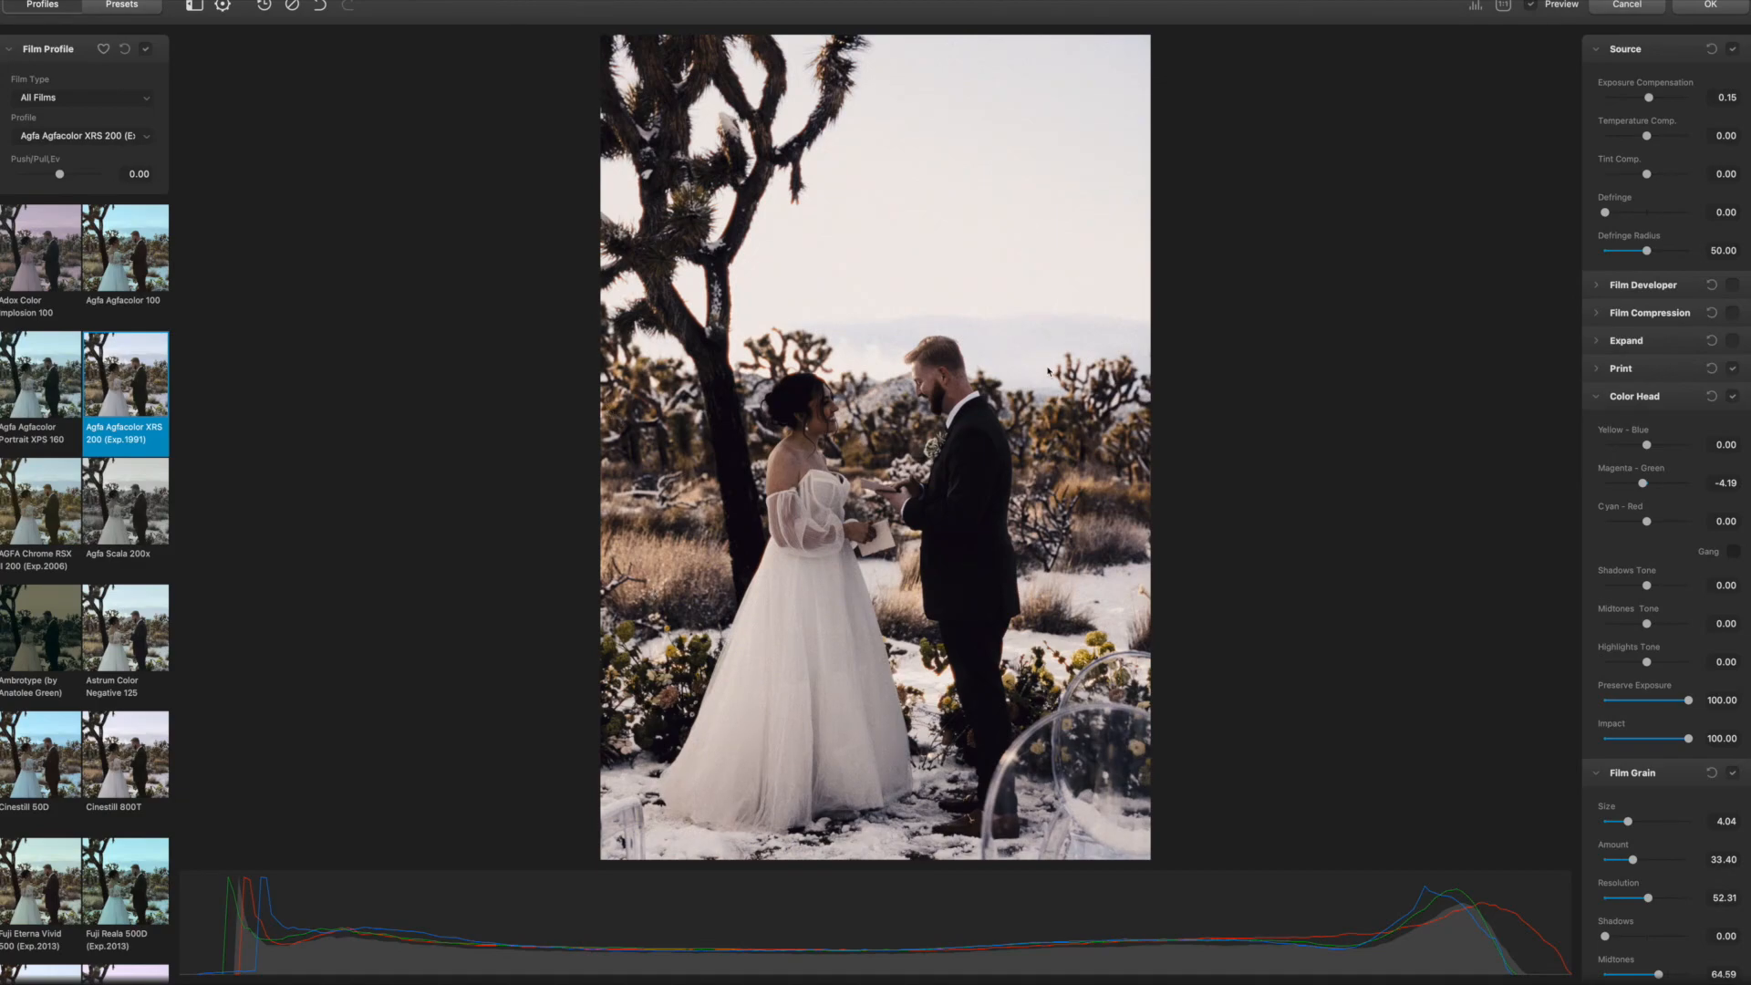
click(1711, 7)
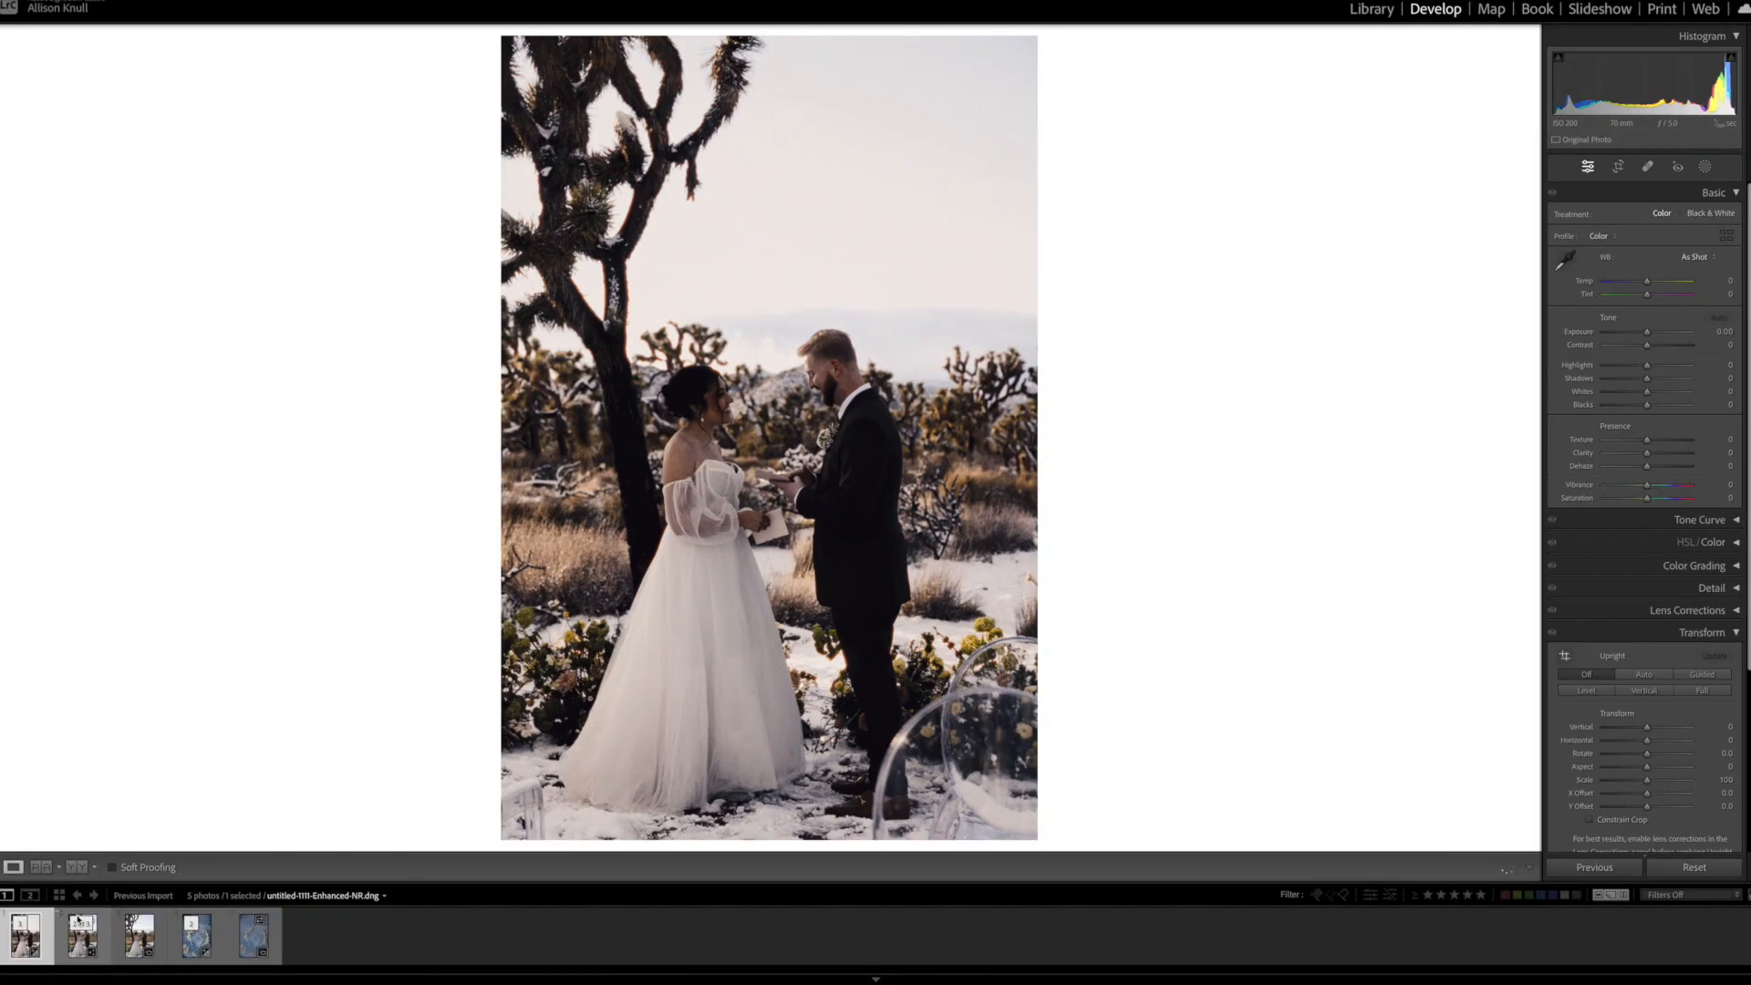
Compare the edited wedding photo side by side with the original, and switch to Photoshop
super+click(146, 946)
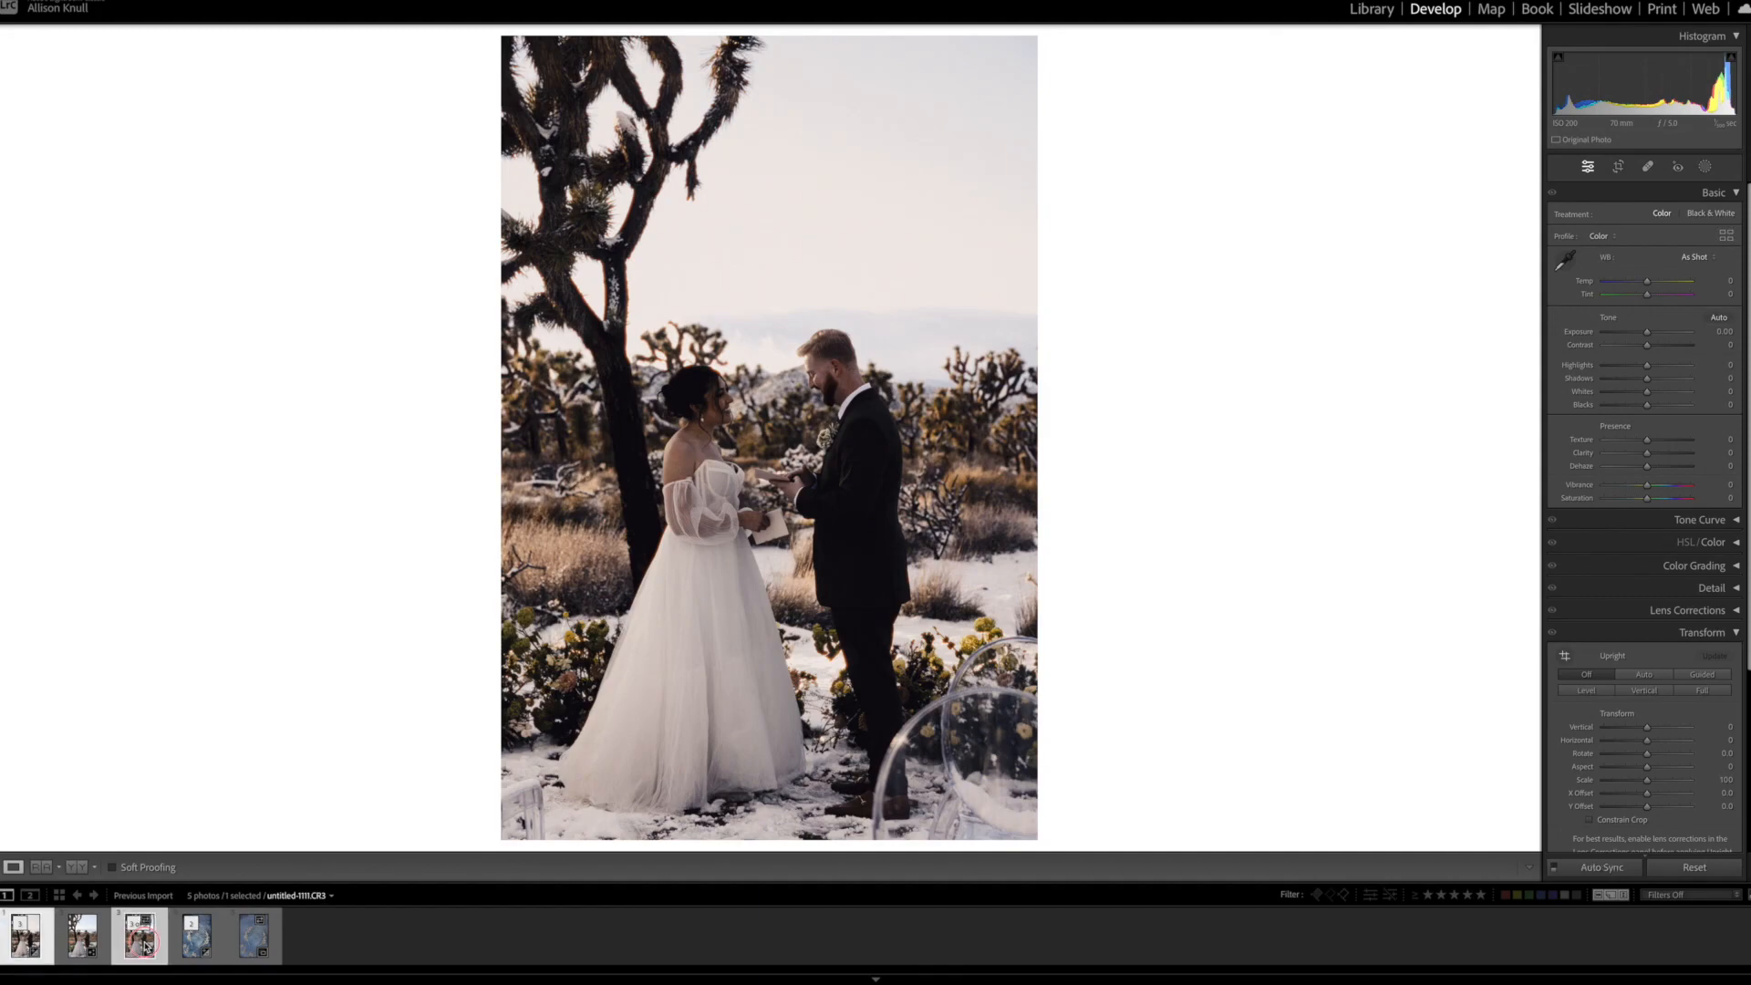
key(shift+r)
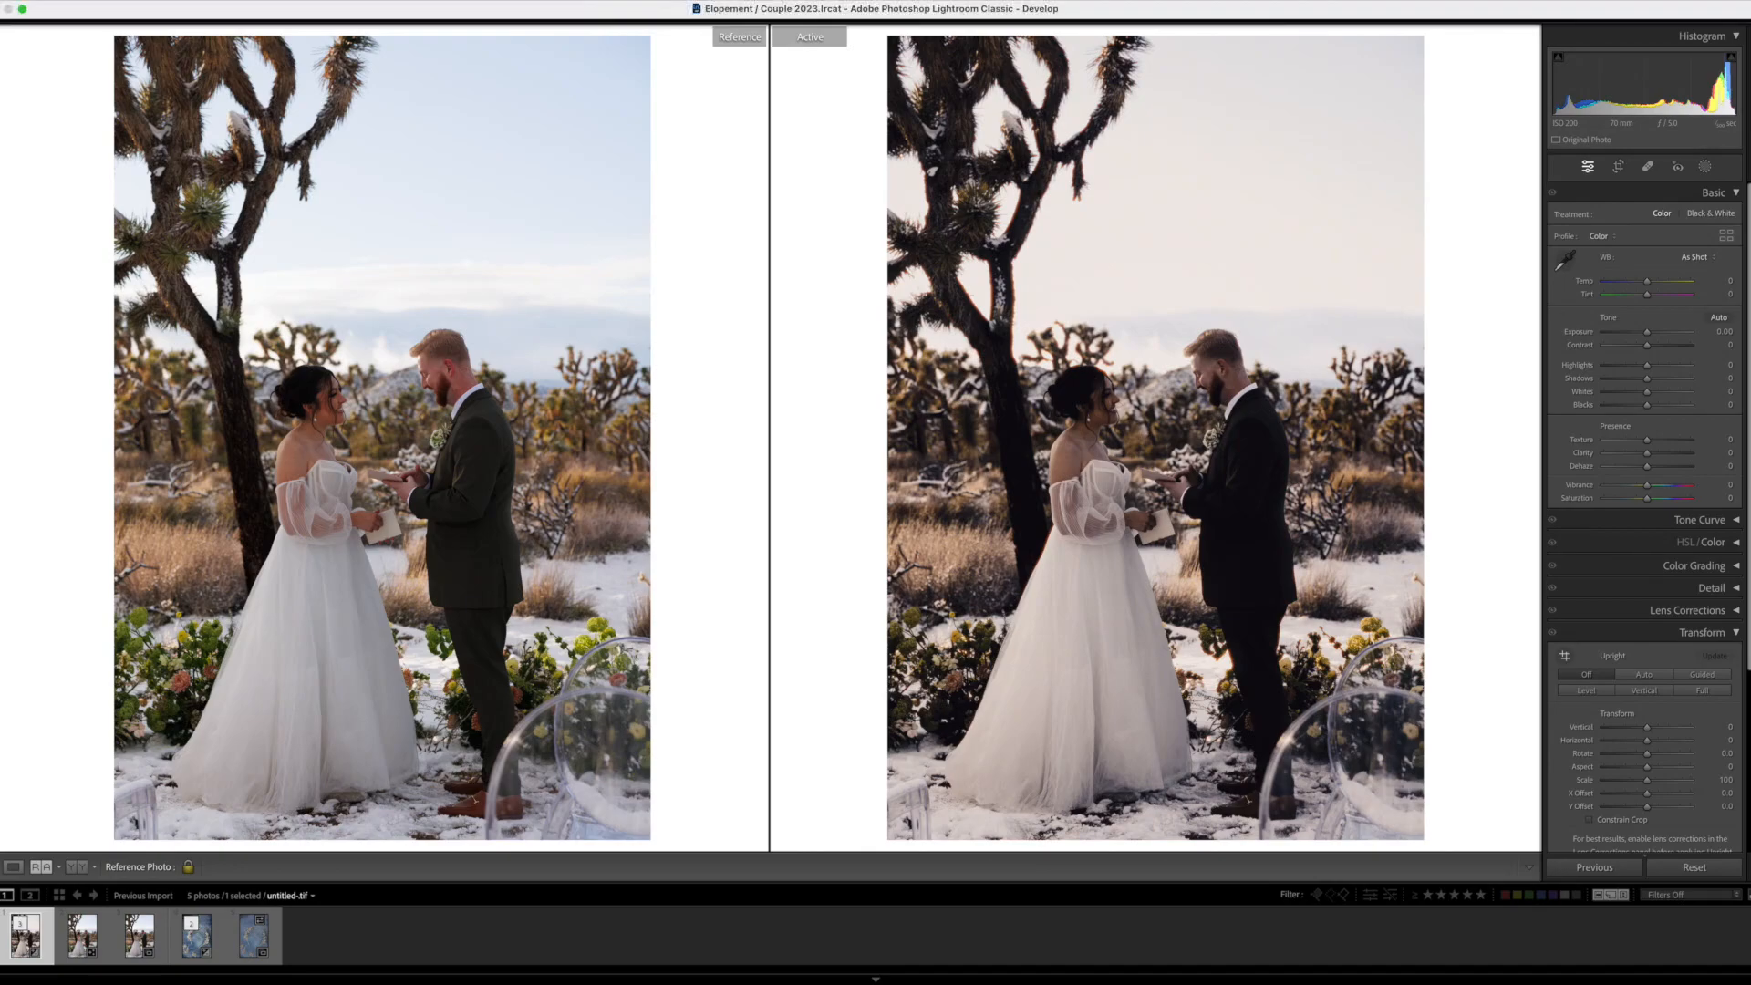
click(23, 10)
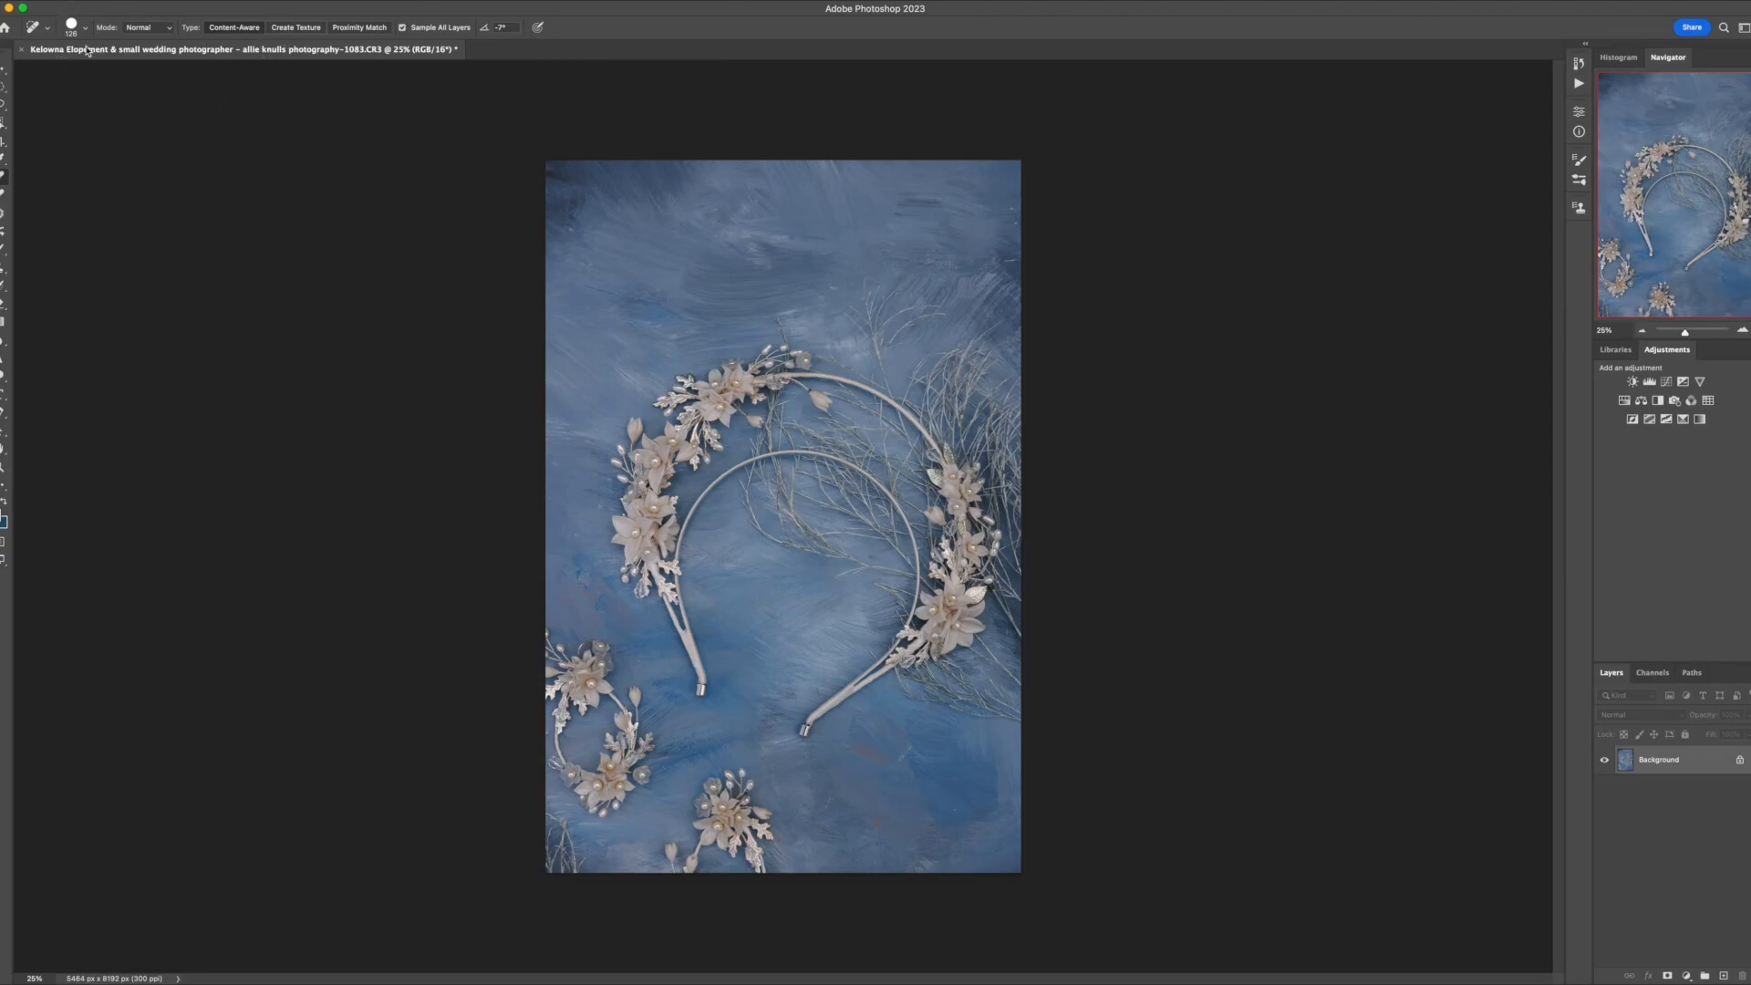
Open the headpiece photo in the Dehancer Film filter, and reposition and enlarge the plug-in window
key(v)
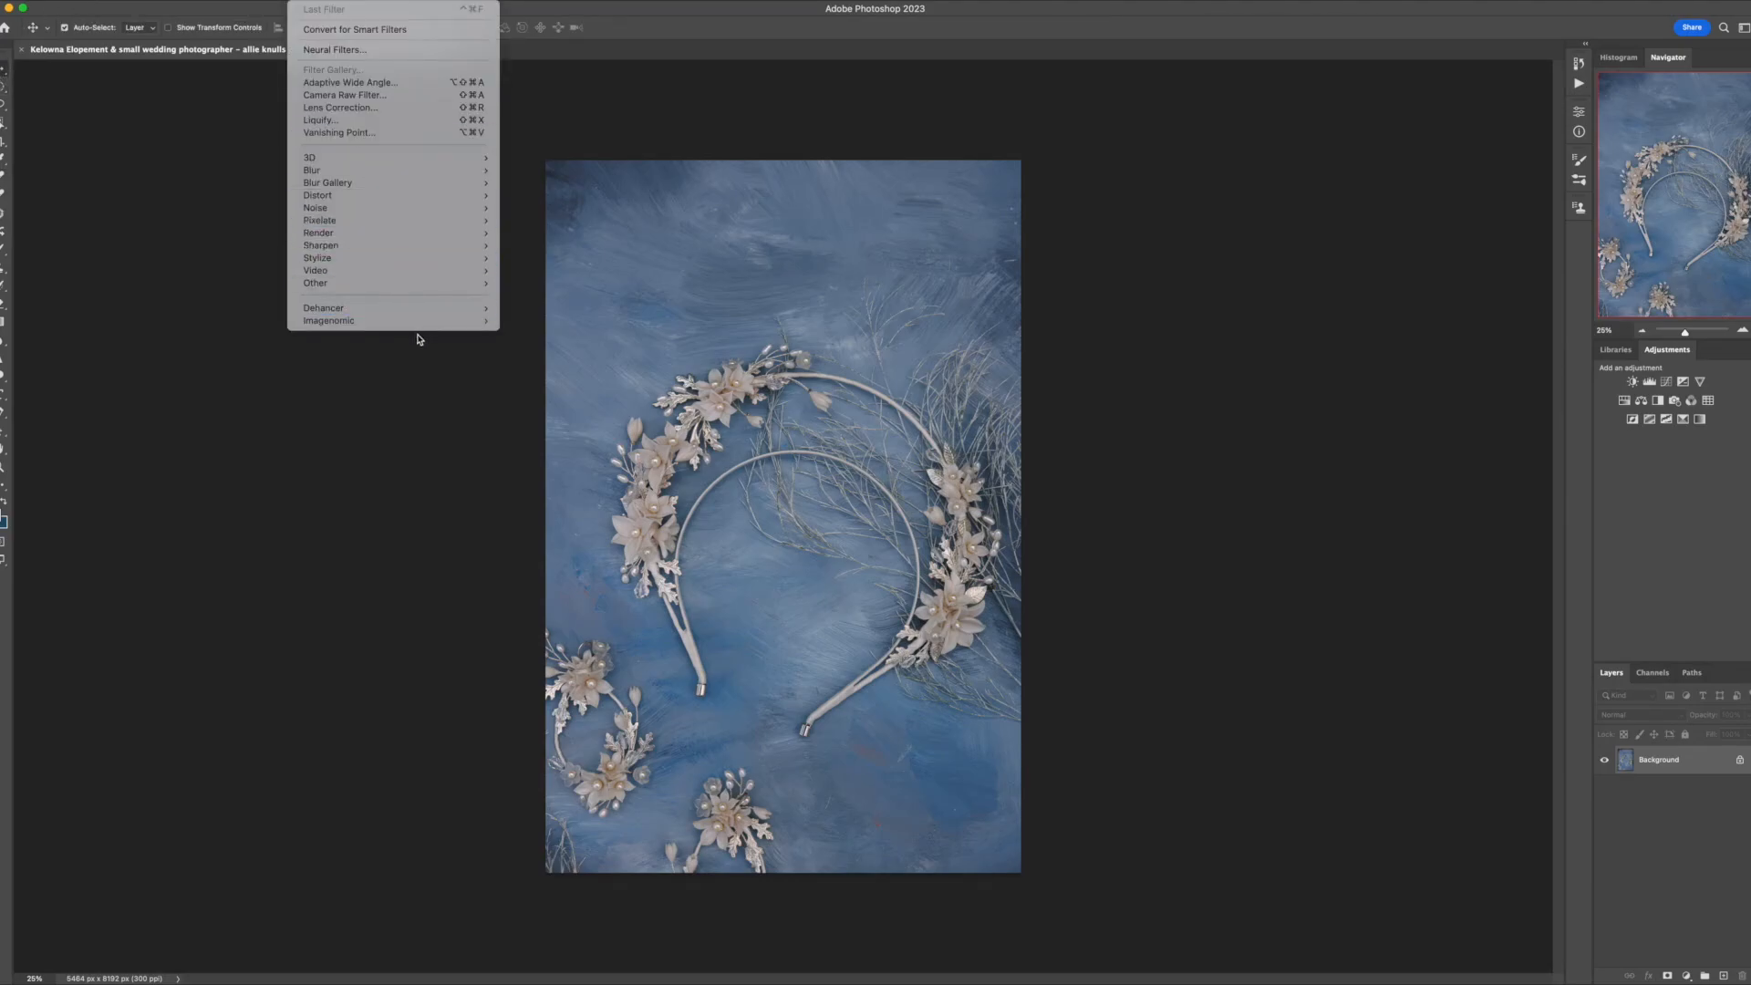
mouse_move(415, 309)
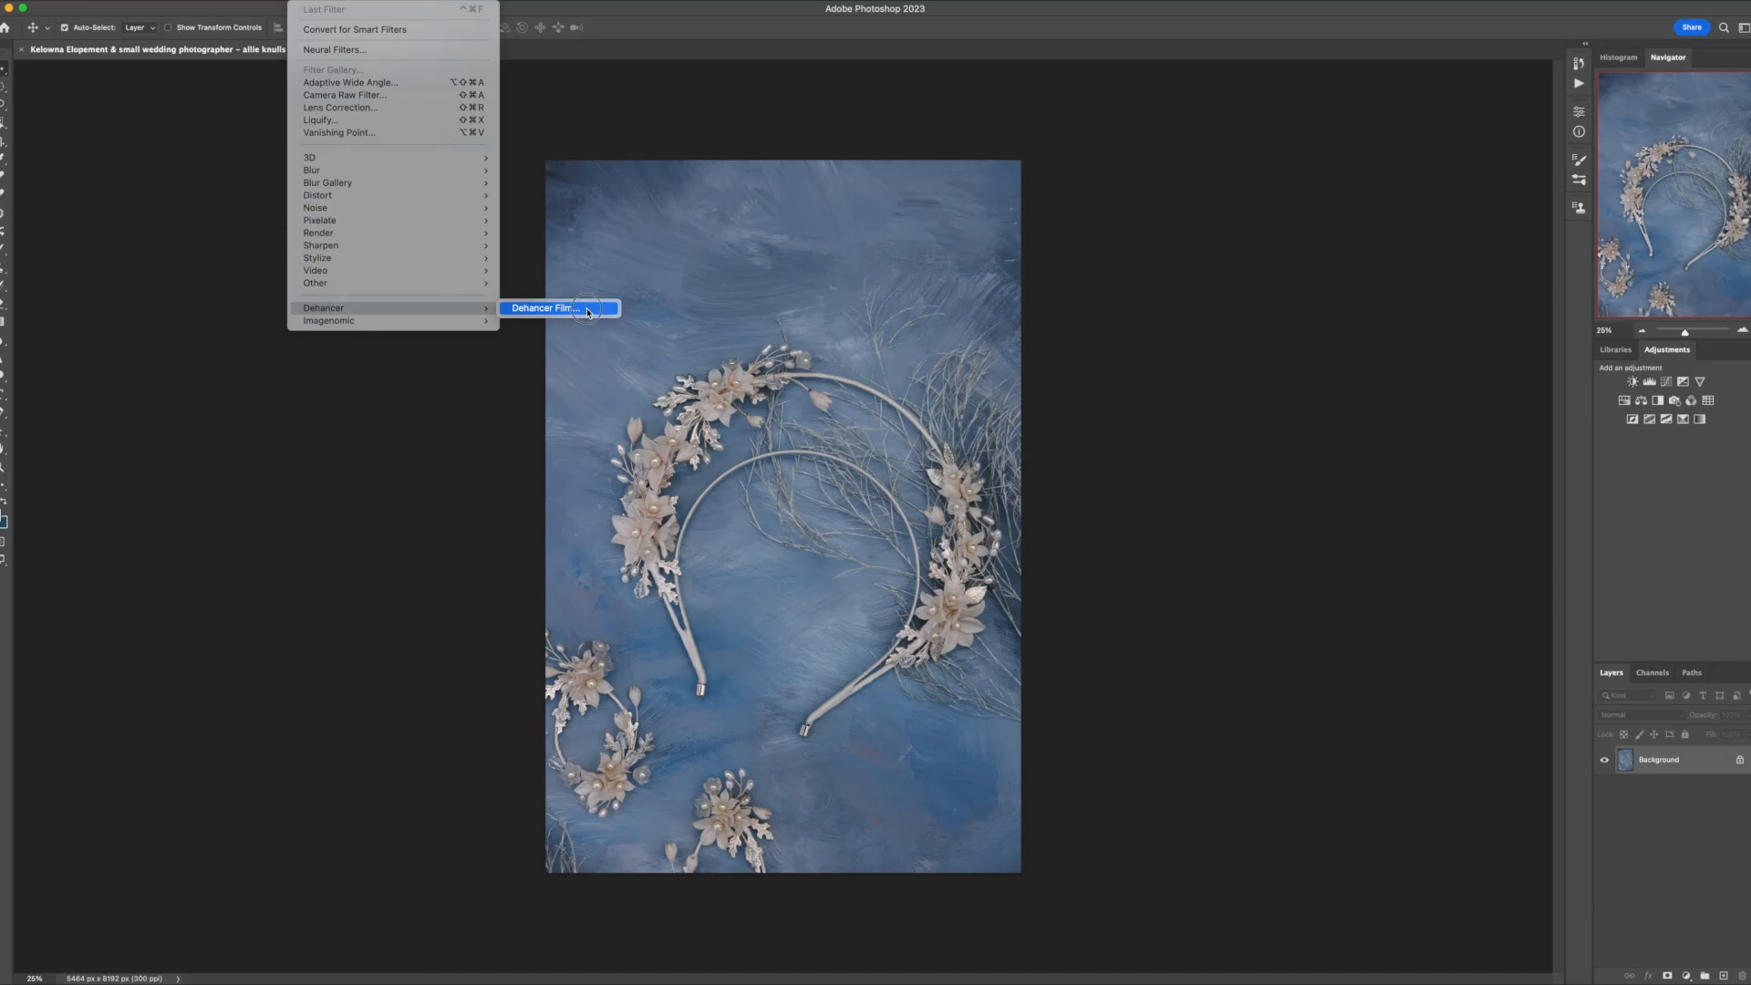
click(589, 313)
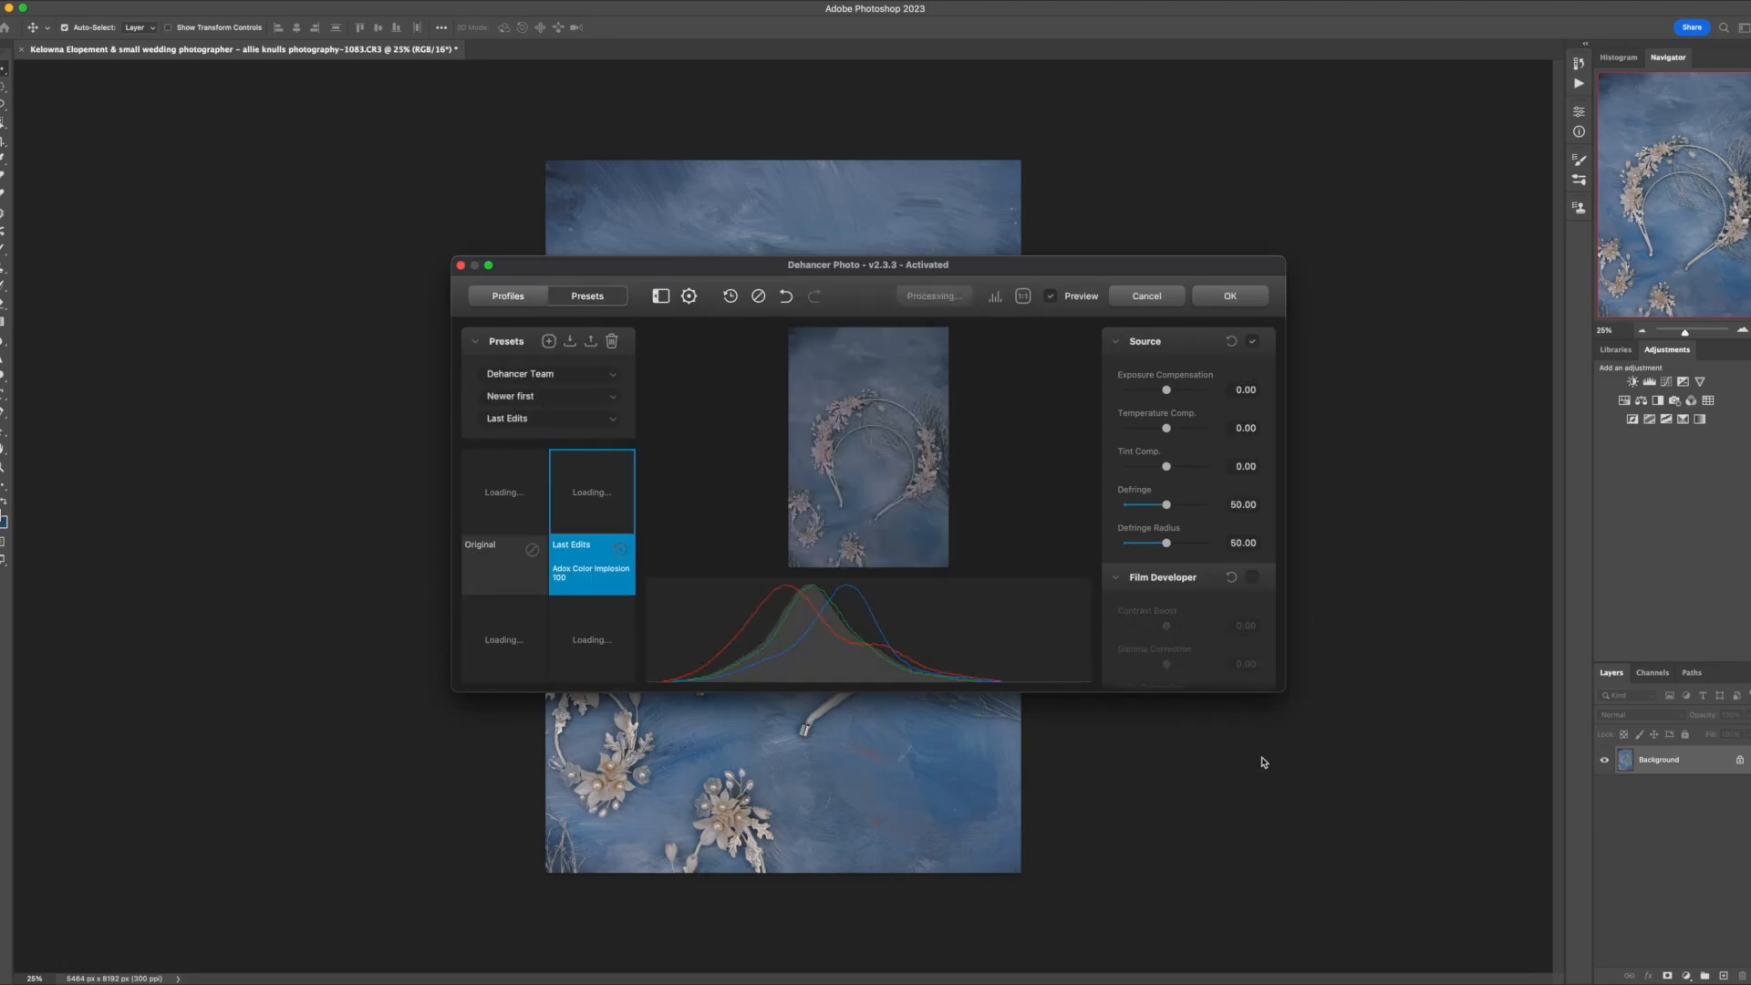
drag(1286, 703, 1406, 982)
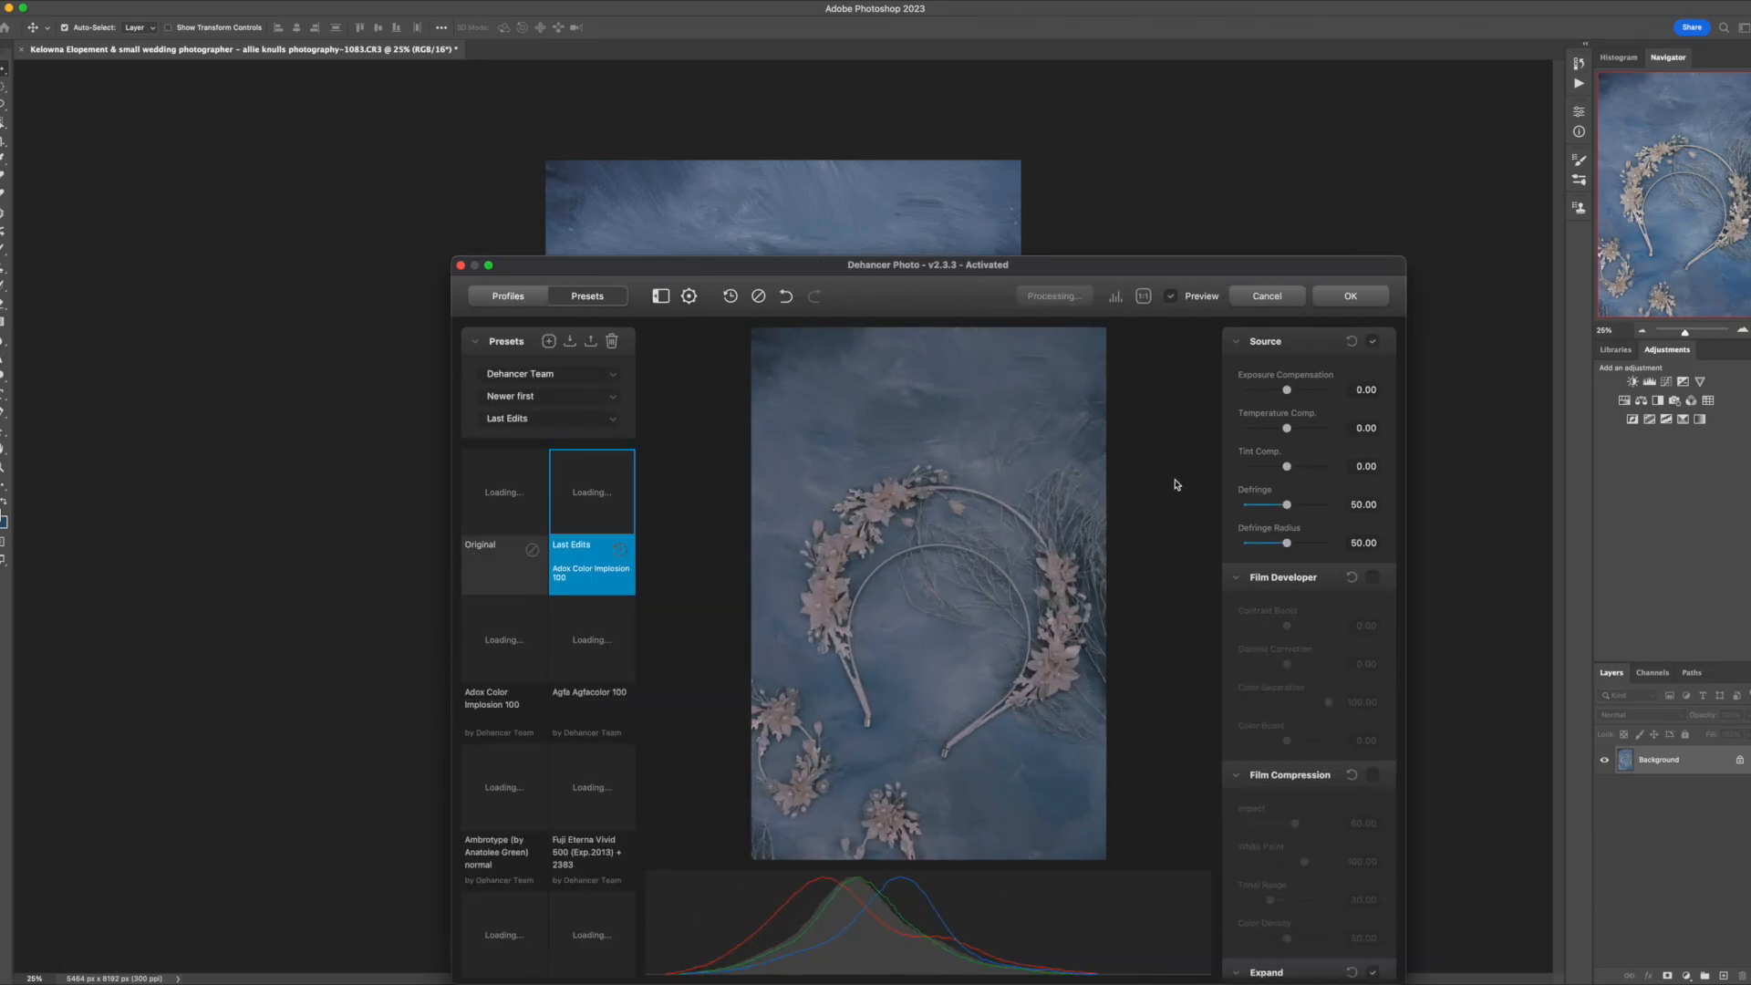
drag(1079, 265, 932, 88)
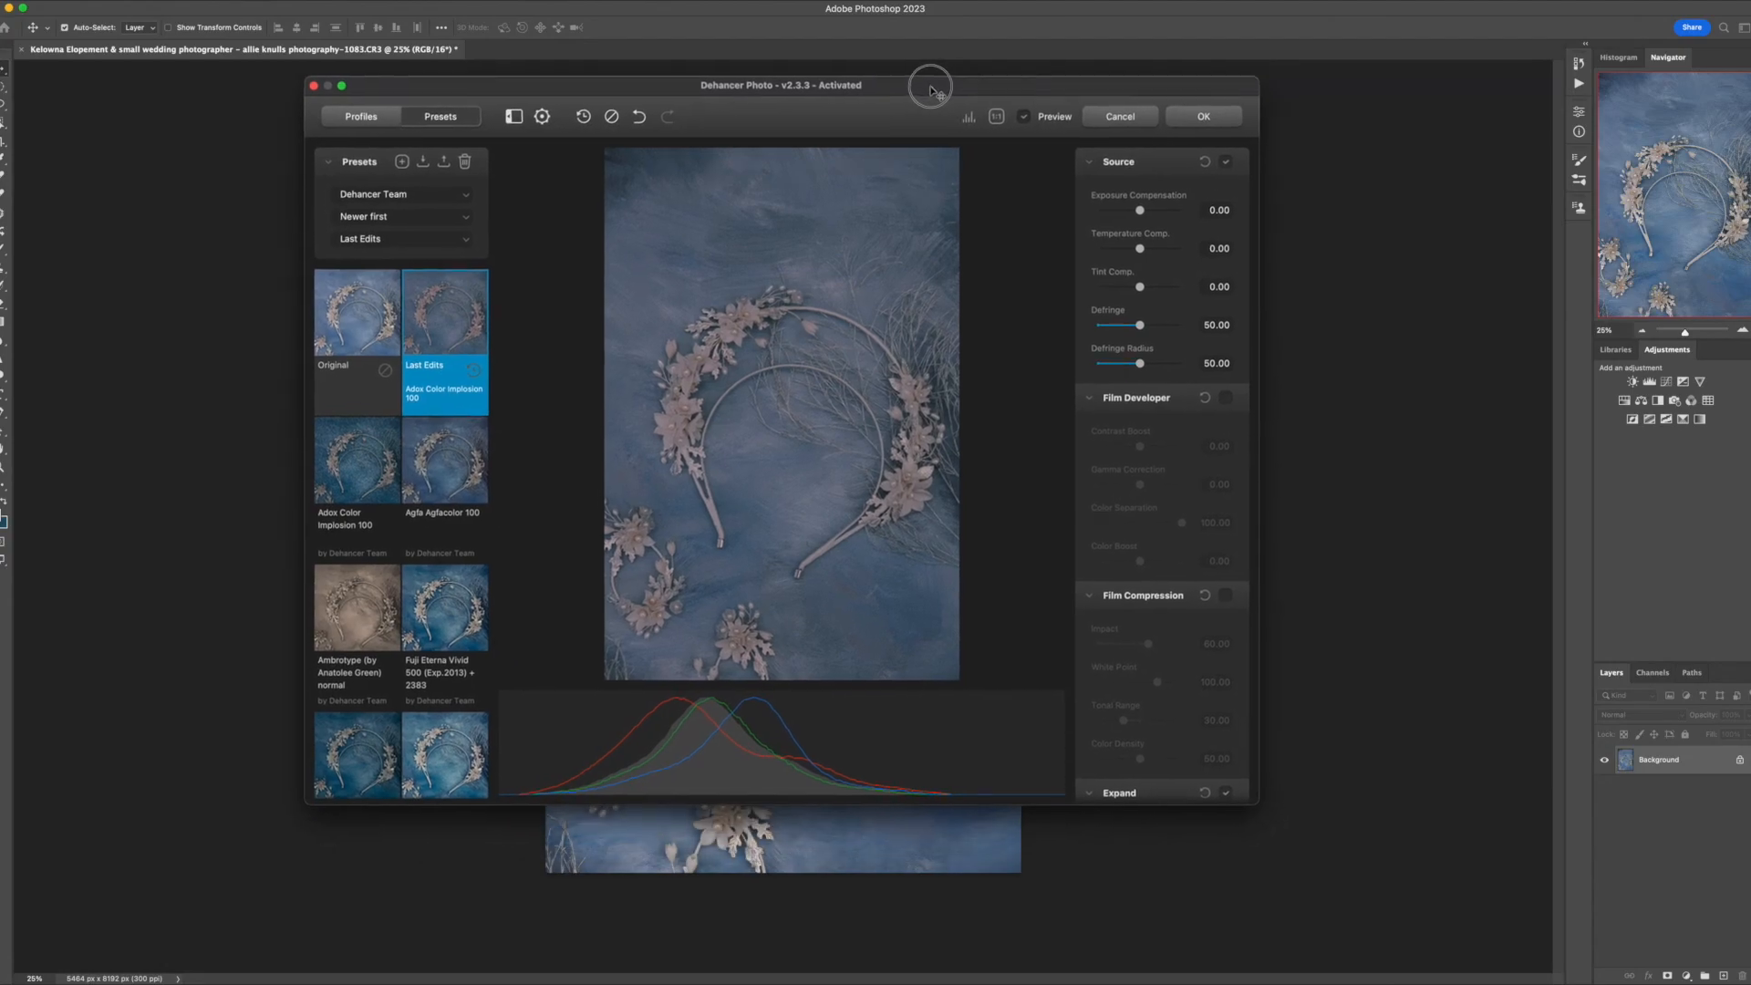
drag(1256, 804, 1505, 955)
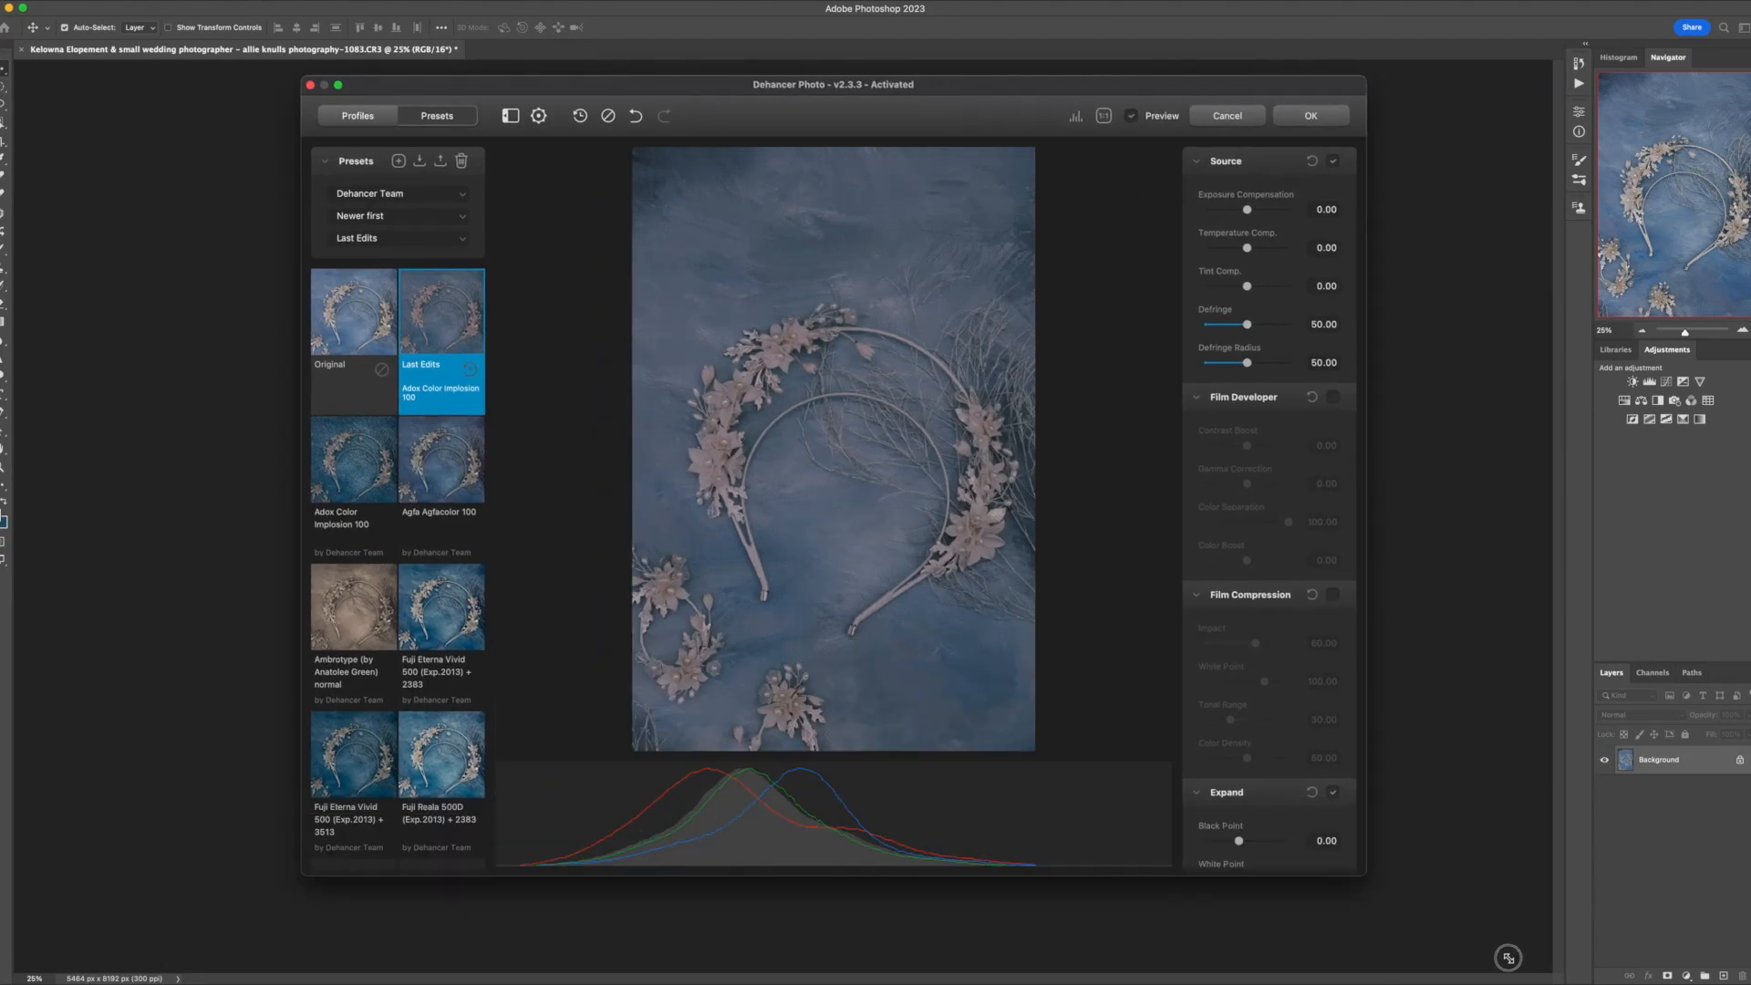
Look through the film presets, try Polaroid Polachrome 35 mm, and apply Lomochrome Metropolis XR 100-400 to the headpiece photo
scroll(296, 431, down, 10)
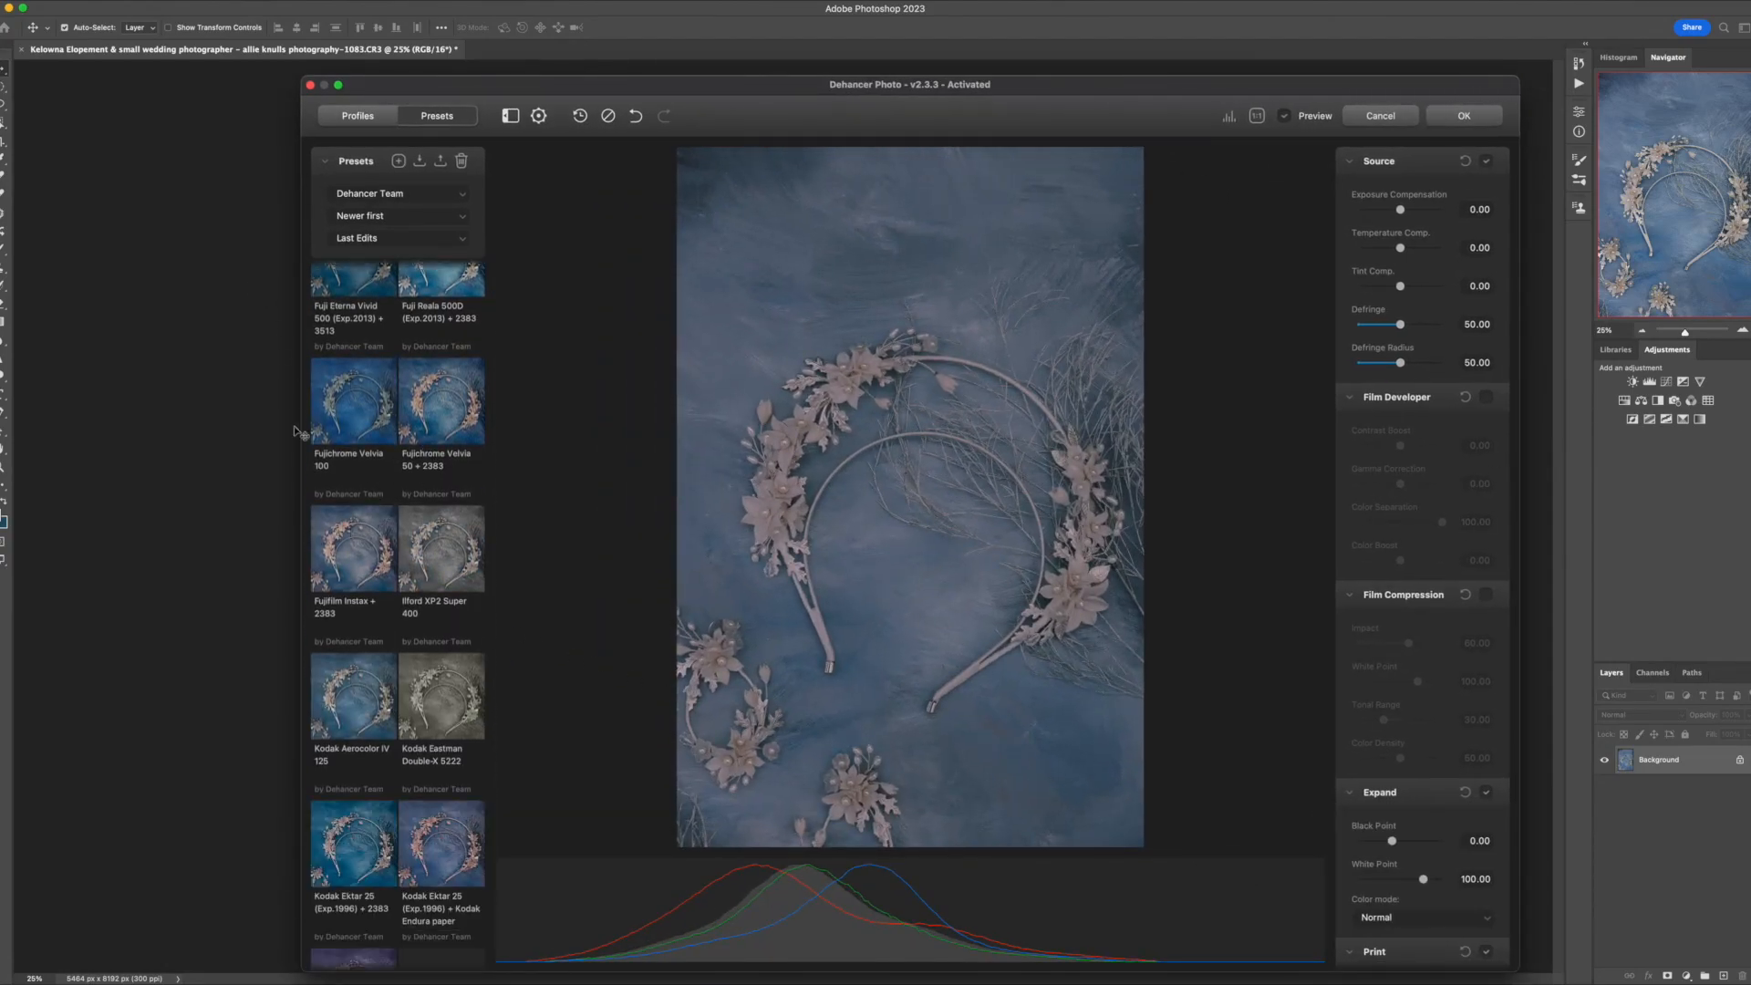
scroll(442, 912, down, 10)
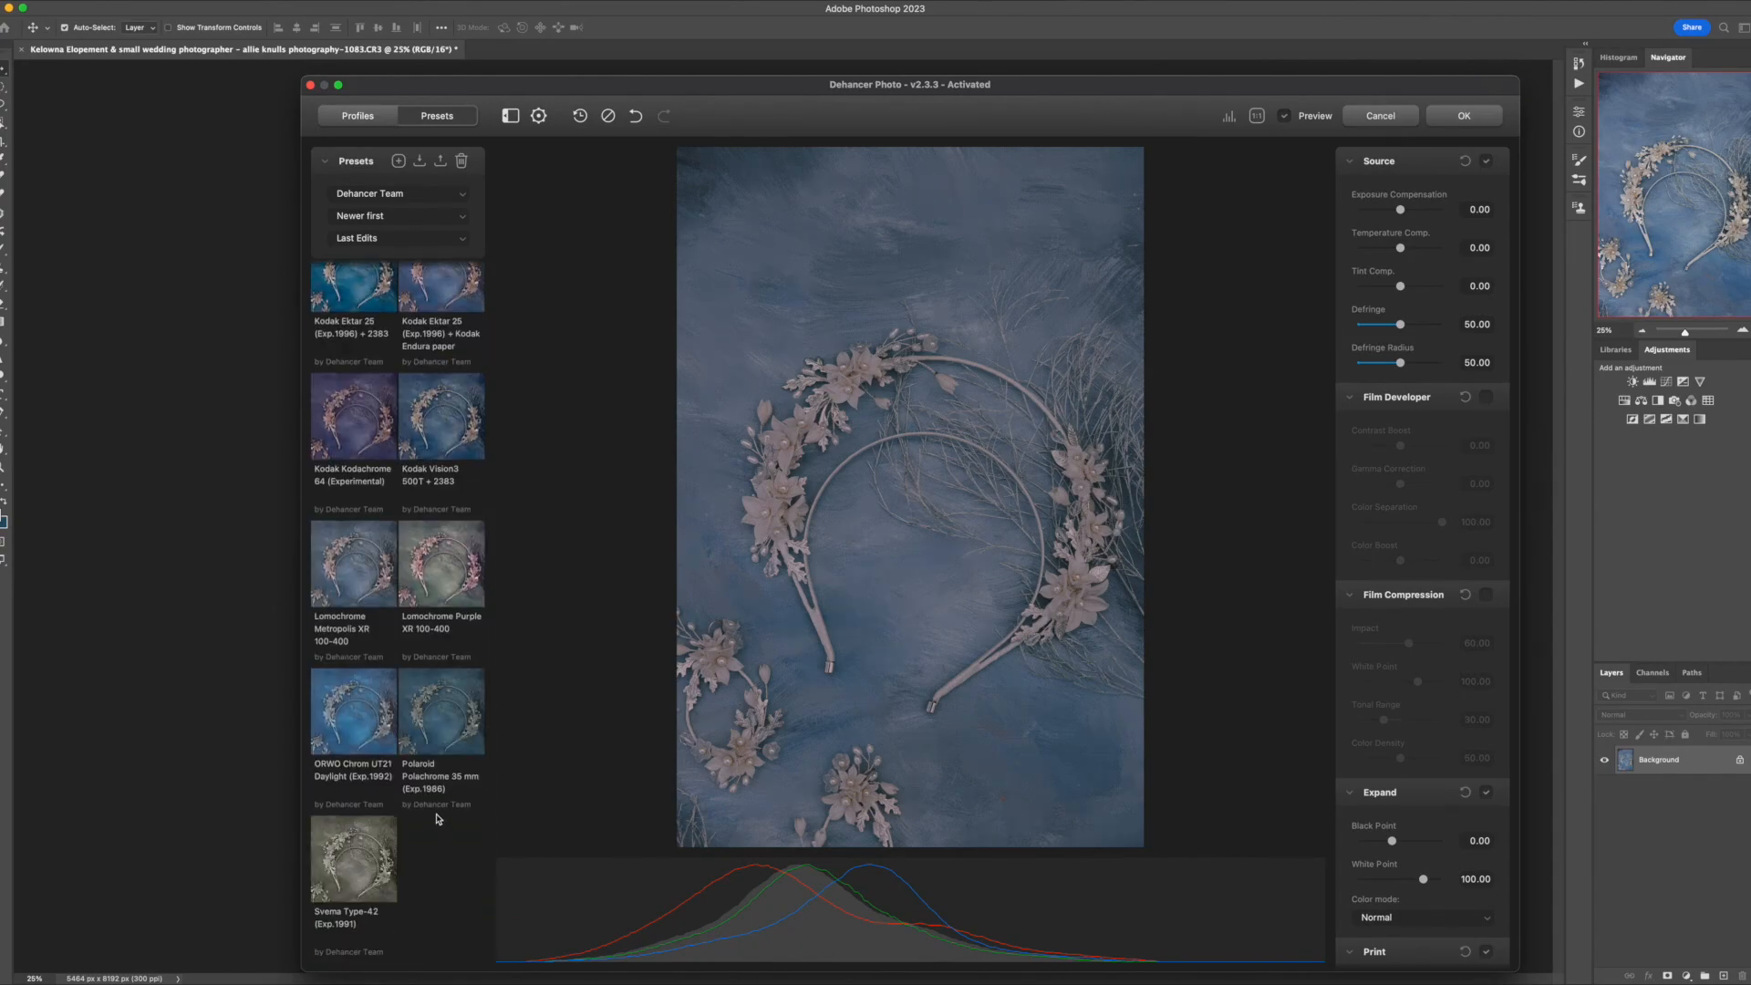
click(461, 735)
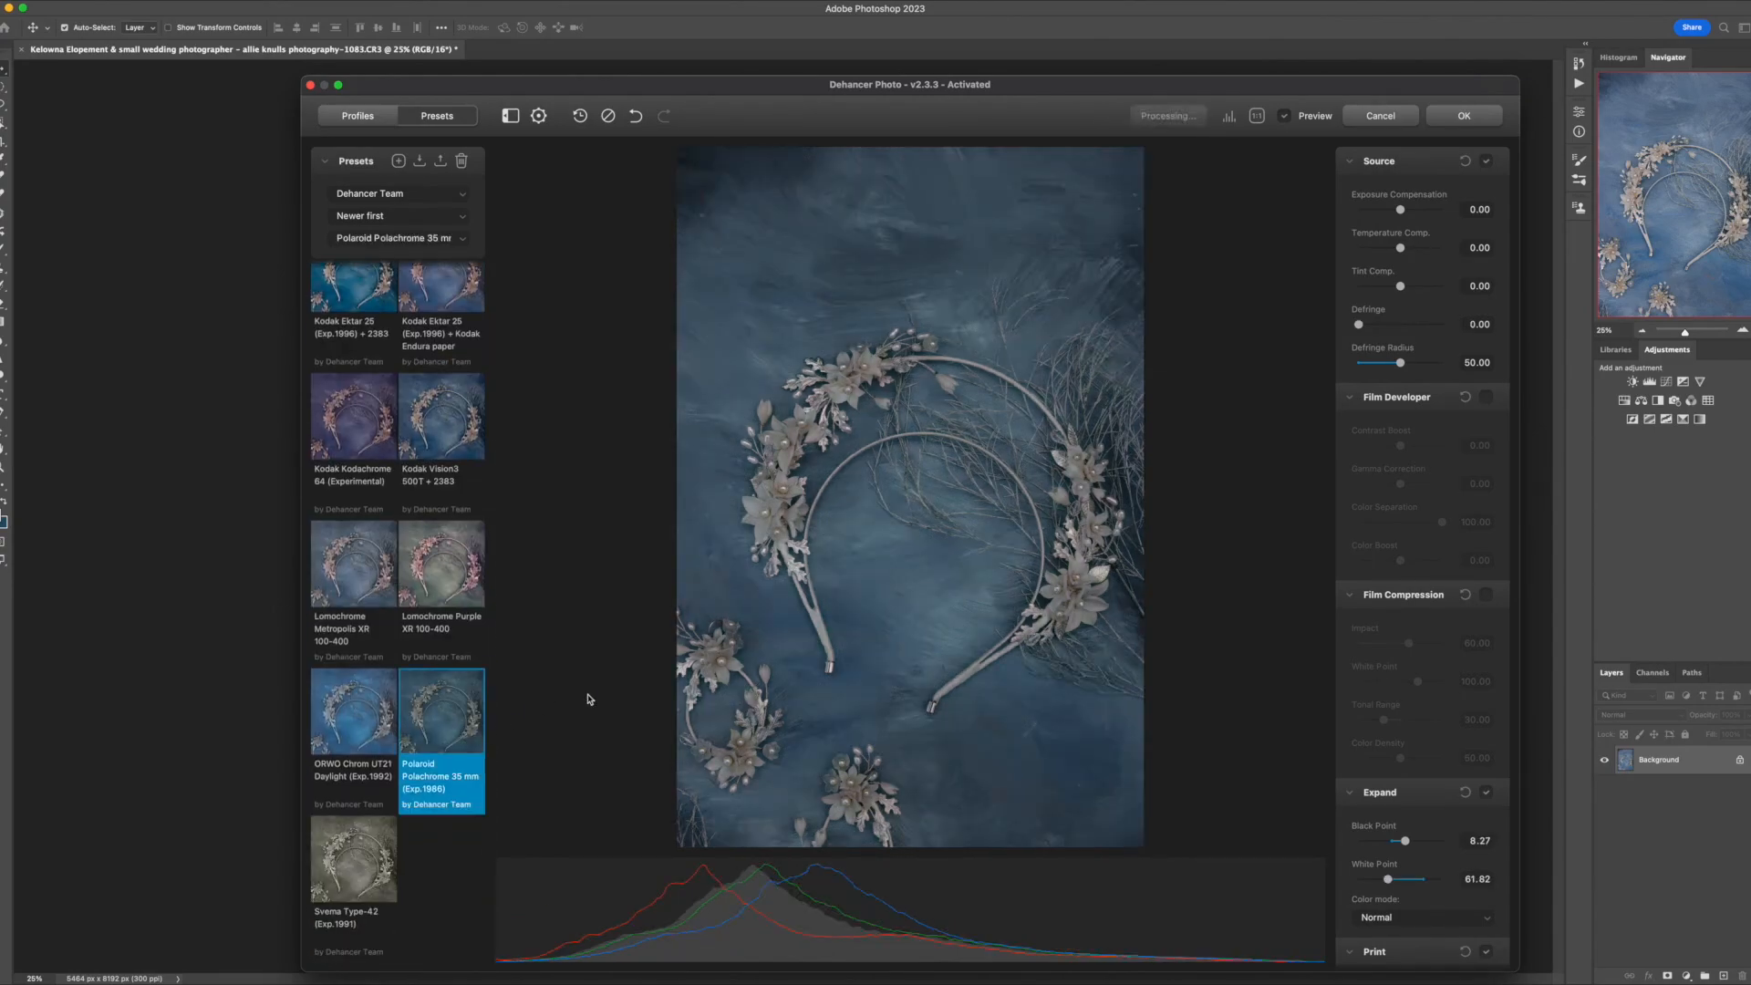
click(376, 533)
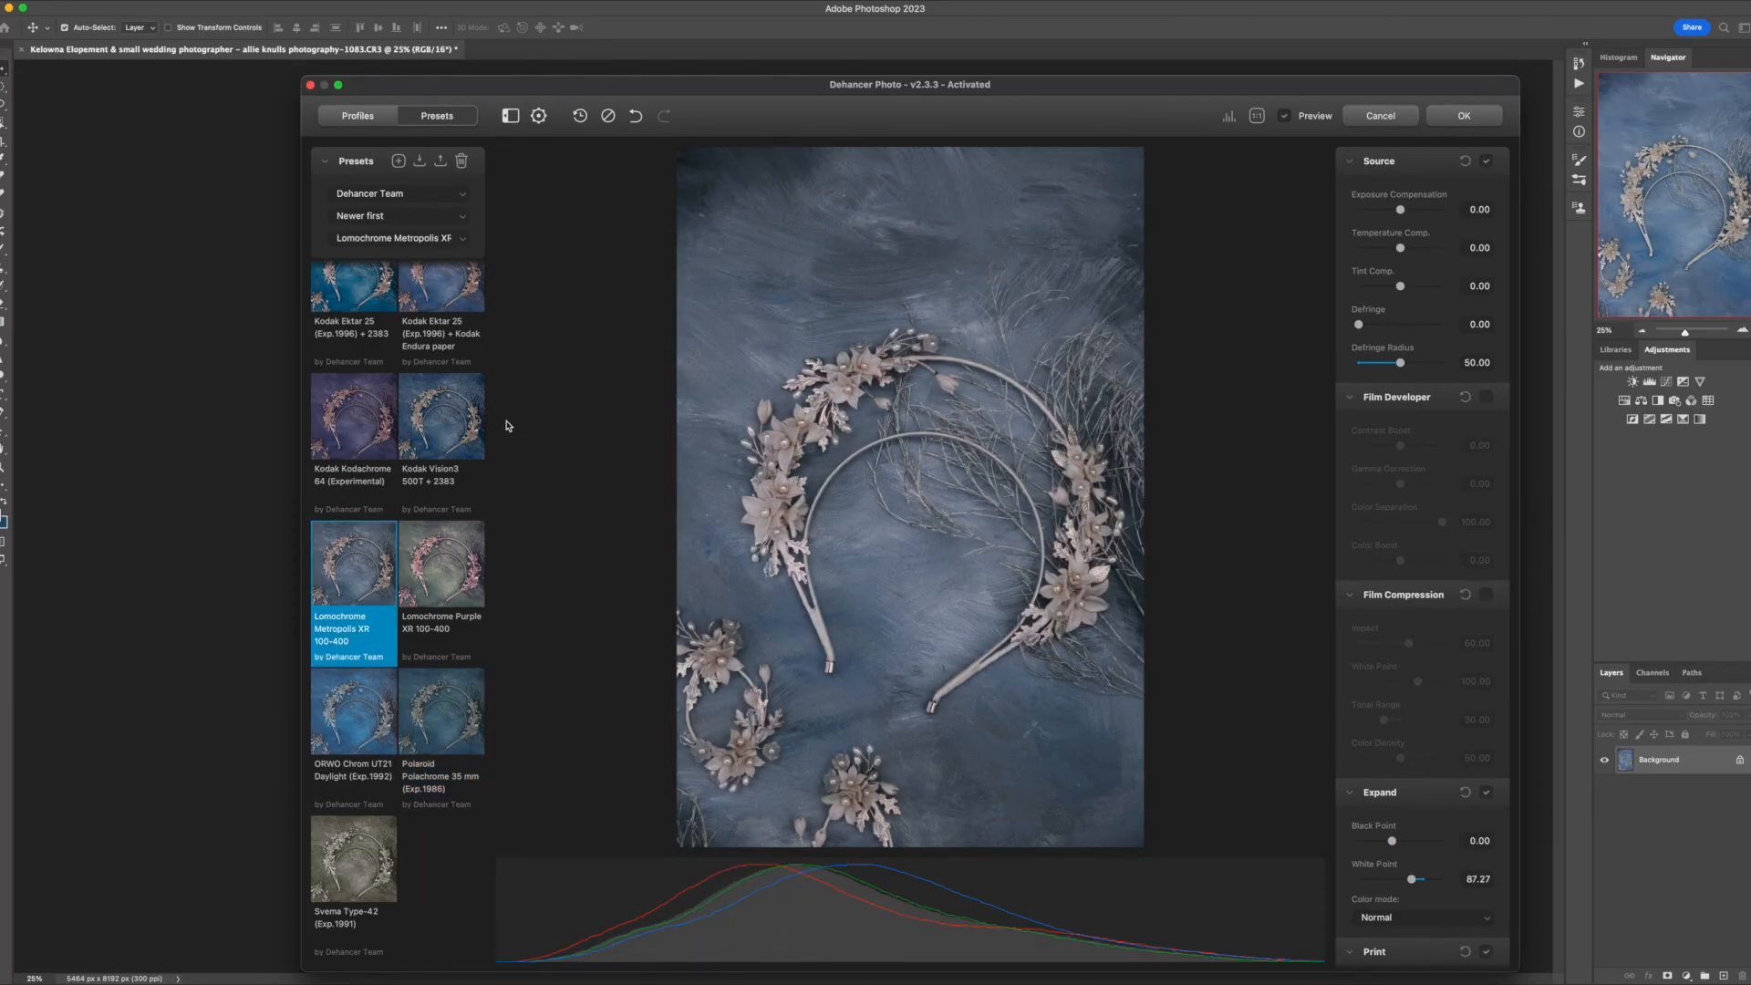
Try the Lomochrome Purple, ORWO Chrom, Polaroid Polachrome and Prokudin-Gorskiy film profiles, then apply Rollei CN200 to the headpiece photo
click(387, 116)
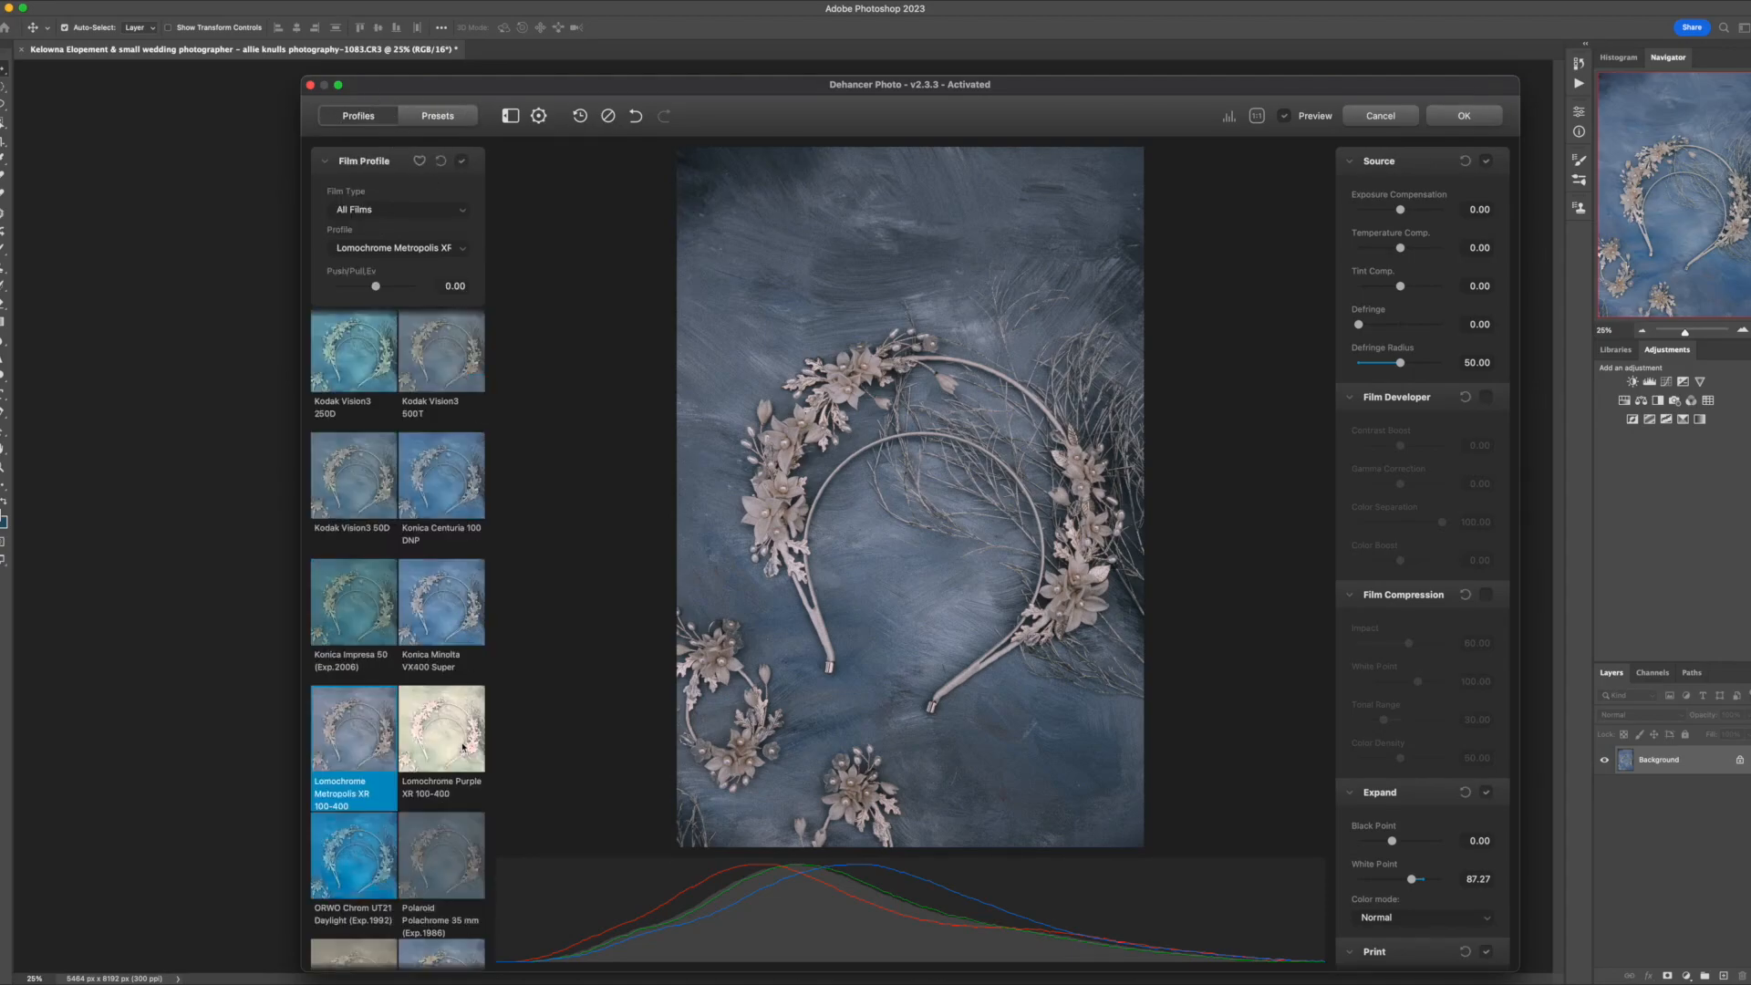
click(463, 748)
click(344, 878)
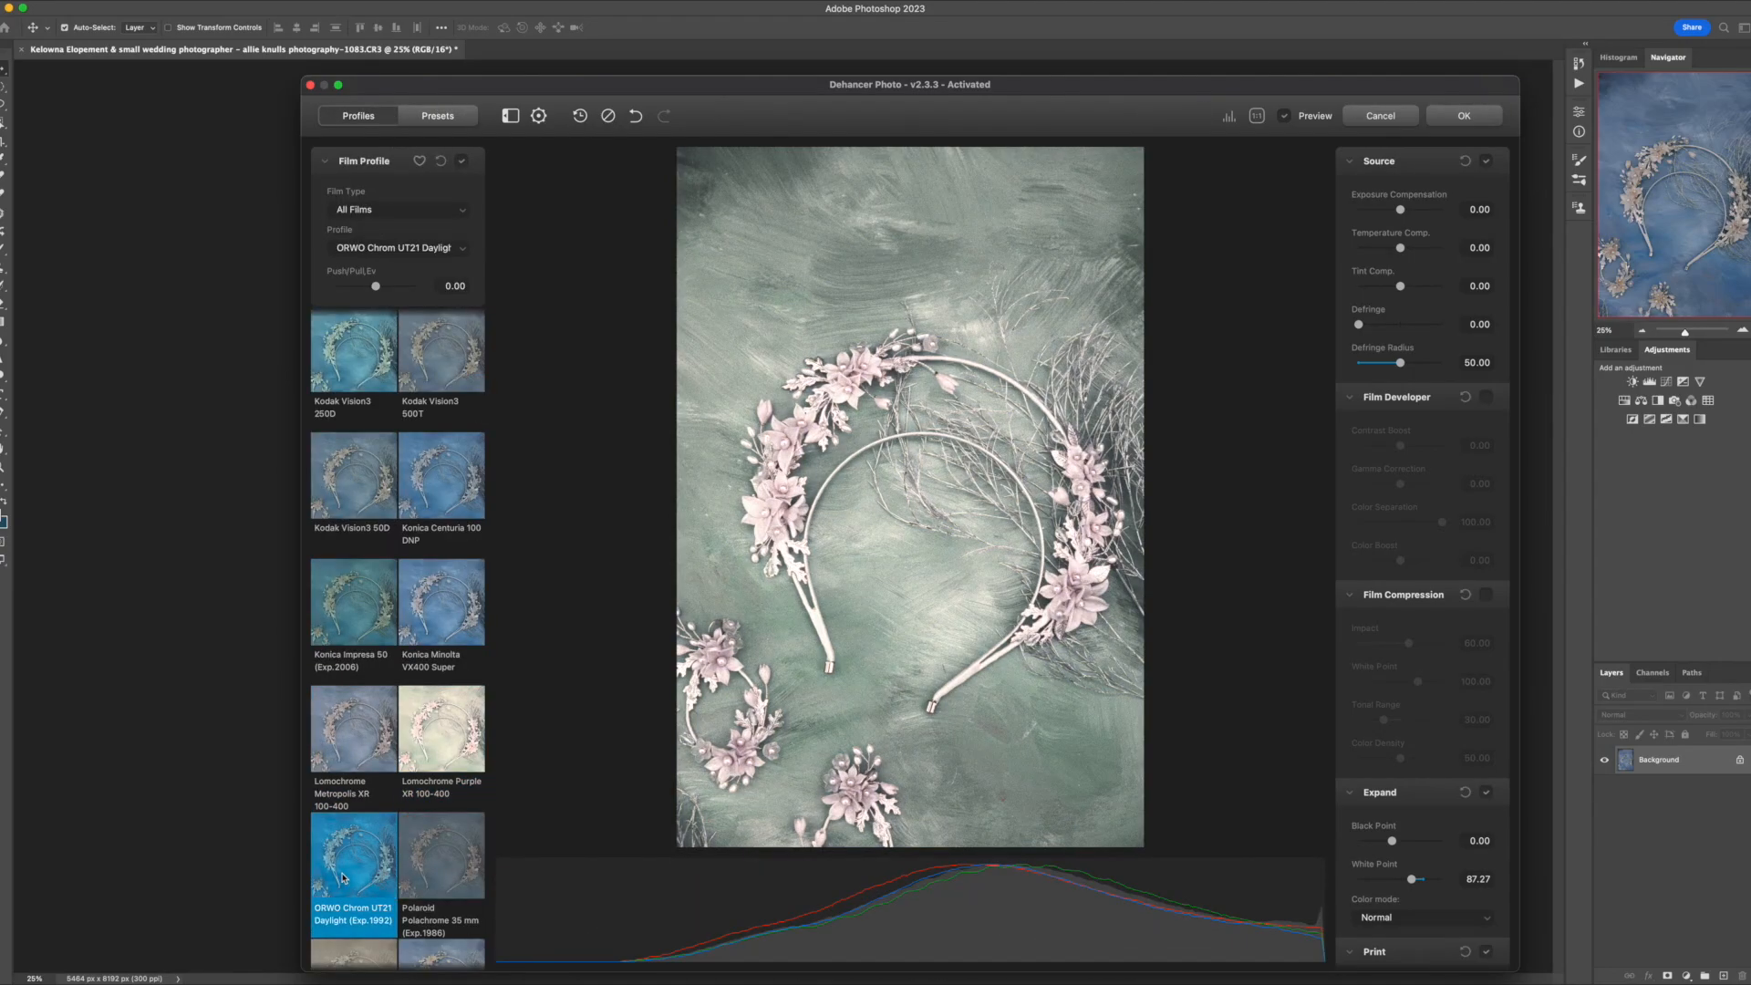
click(444, 878)
scroll(410, 836, down, 5)
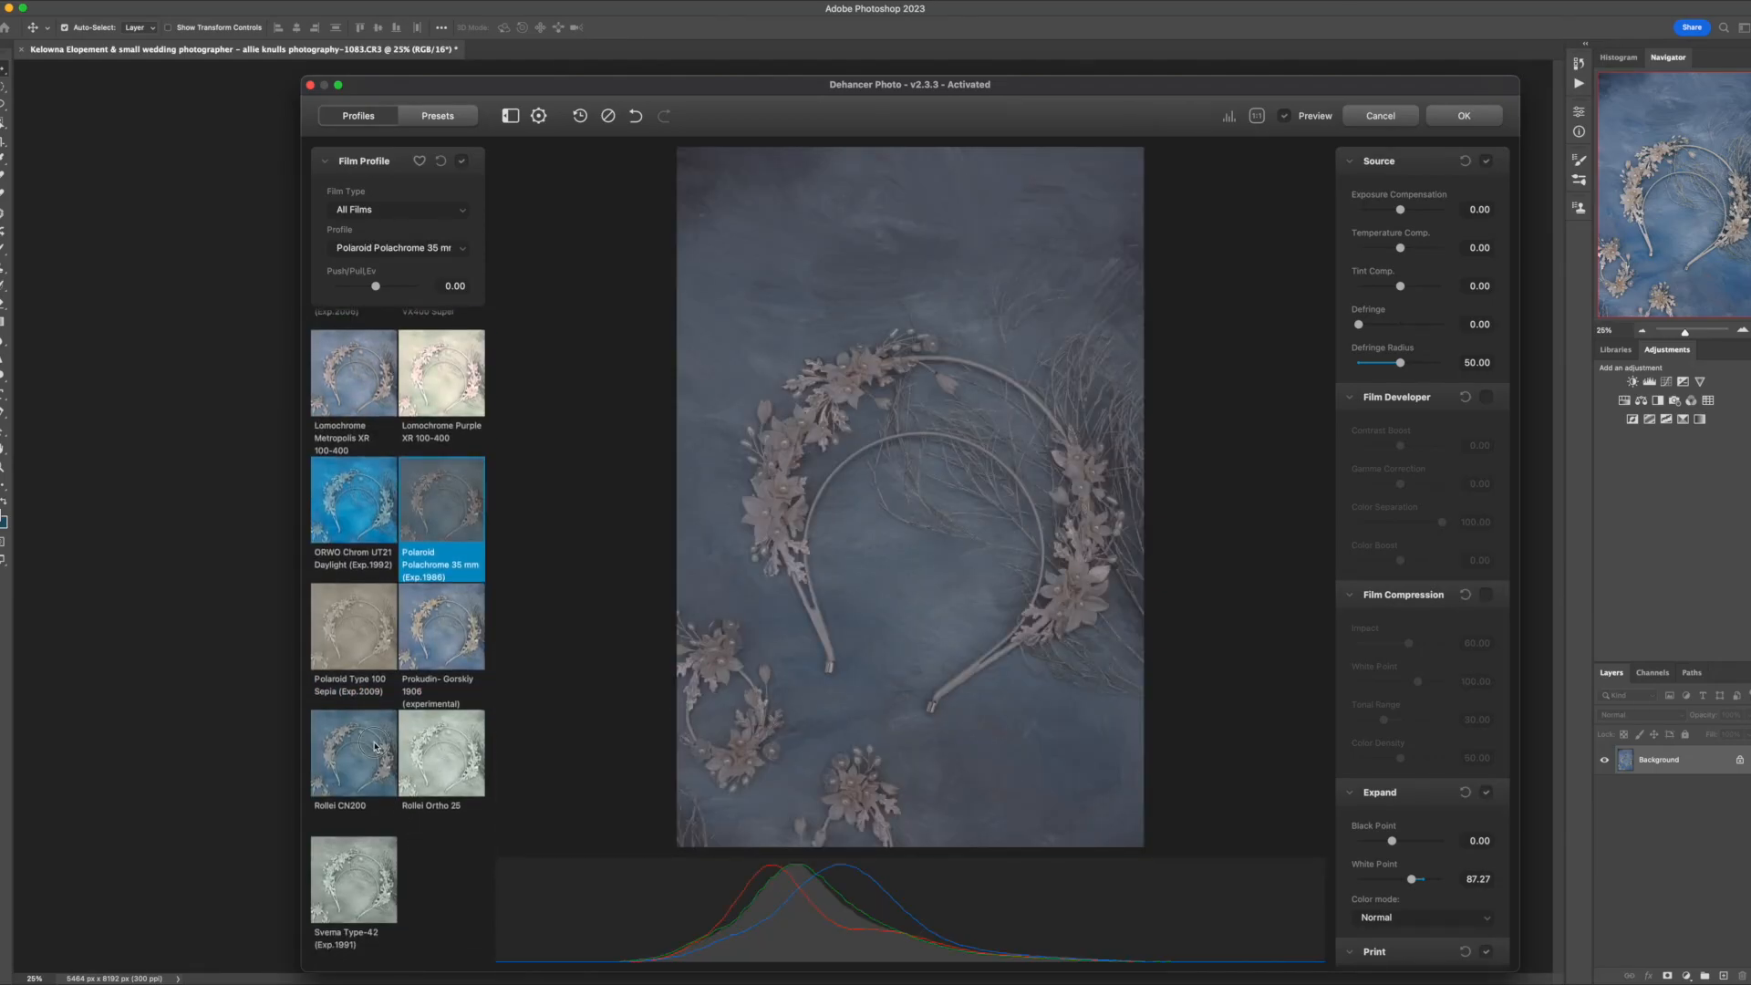
click(374, 746)
click(420, 652)
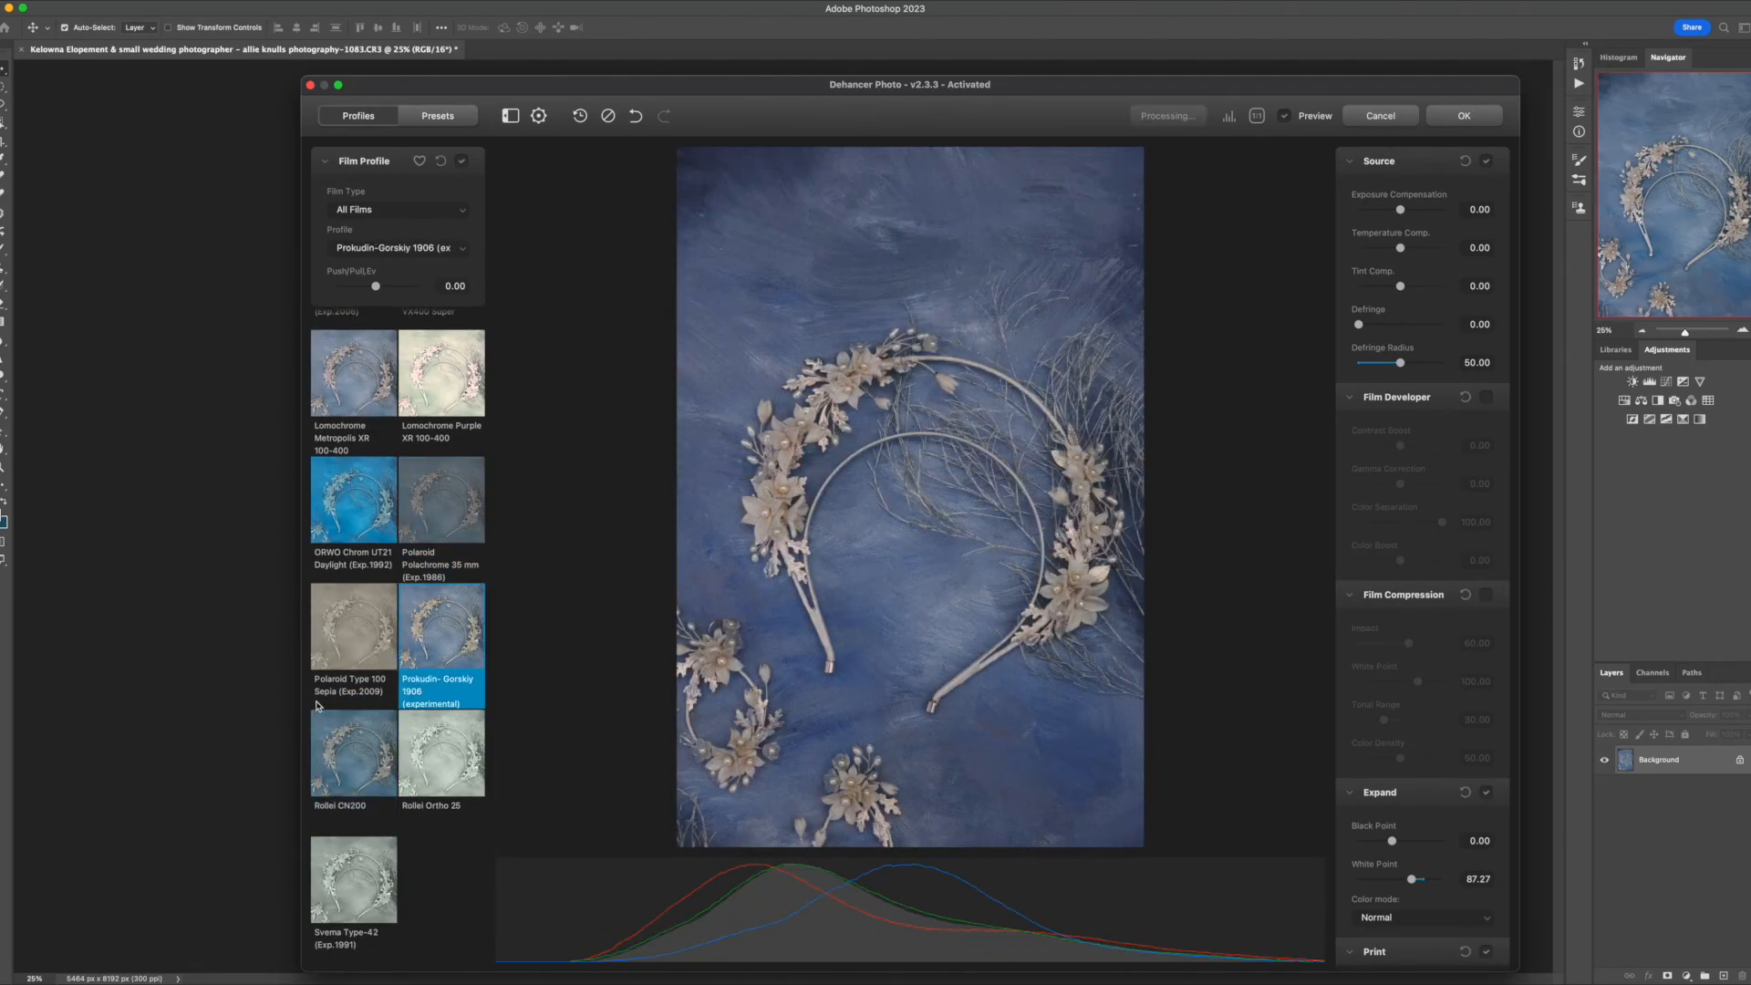
click(351, 730)
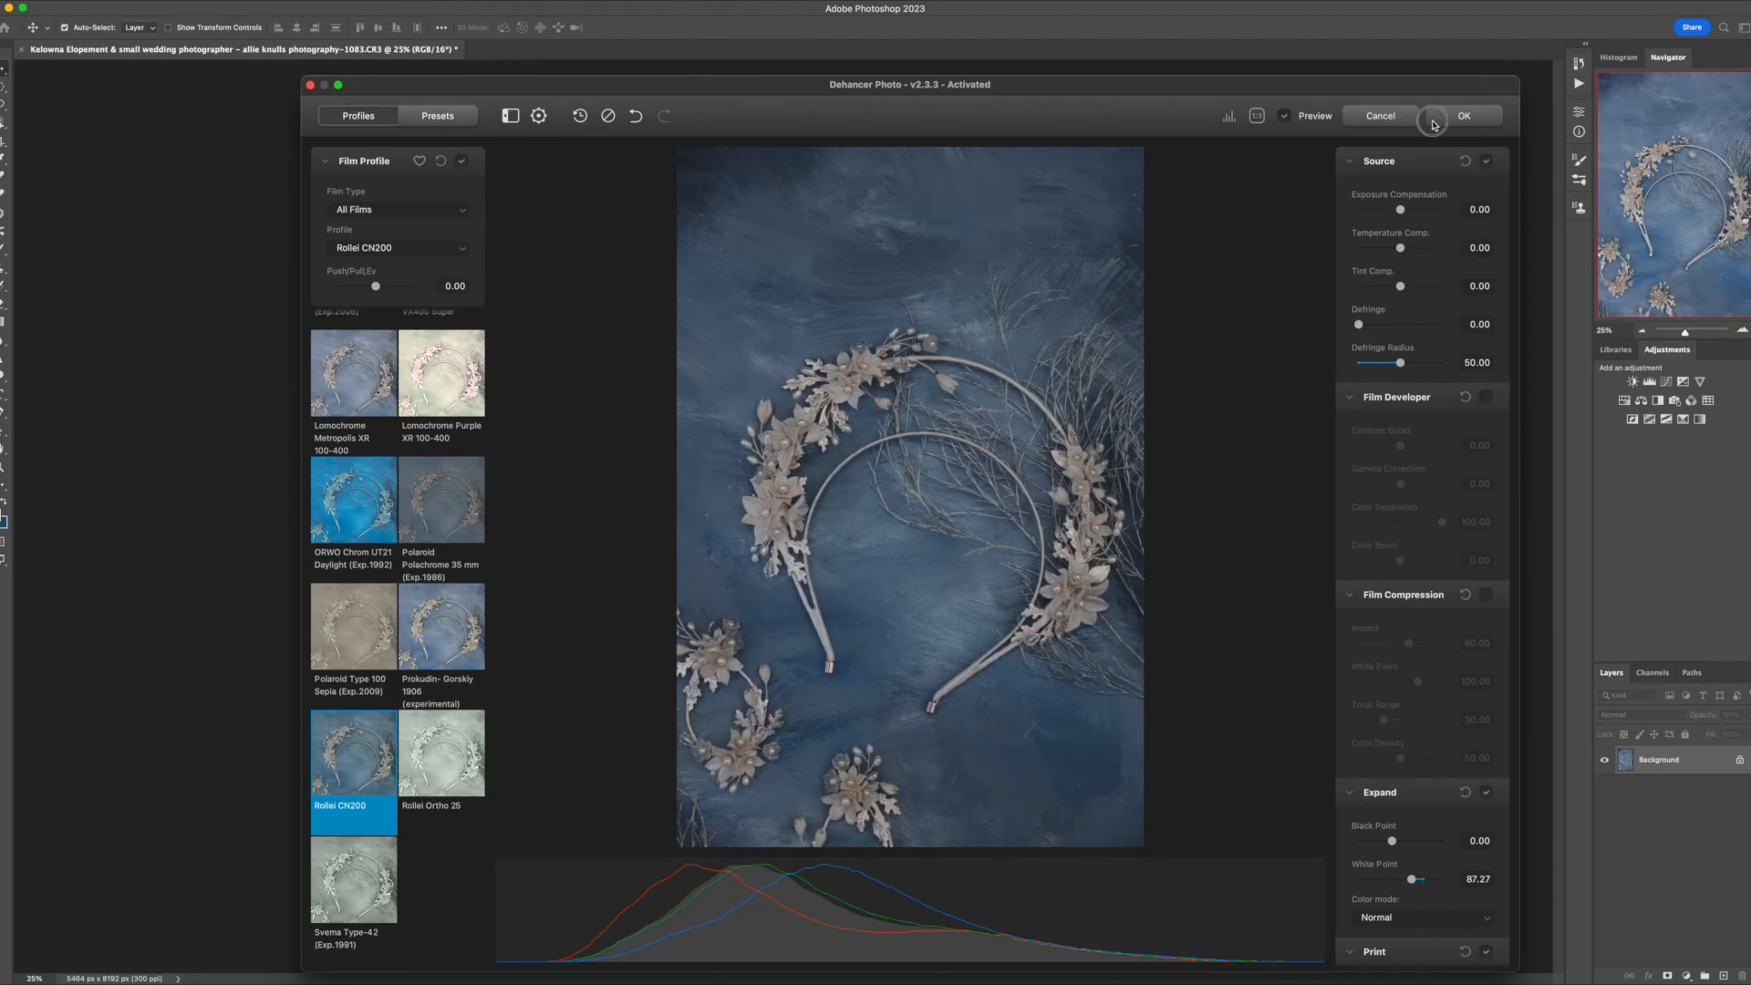
click(1434, 122)
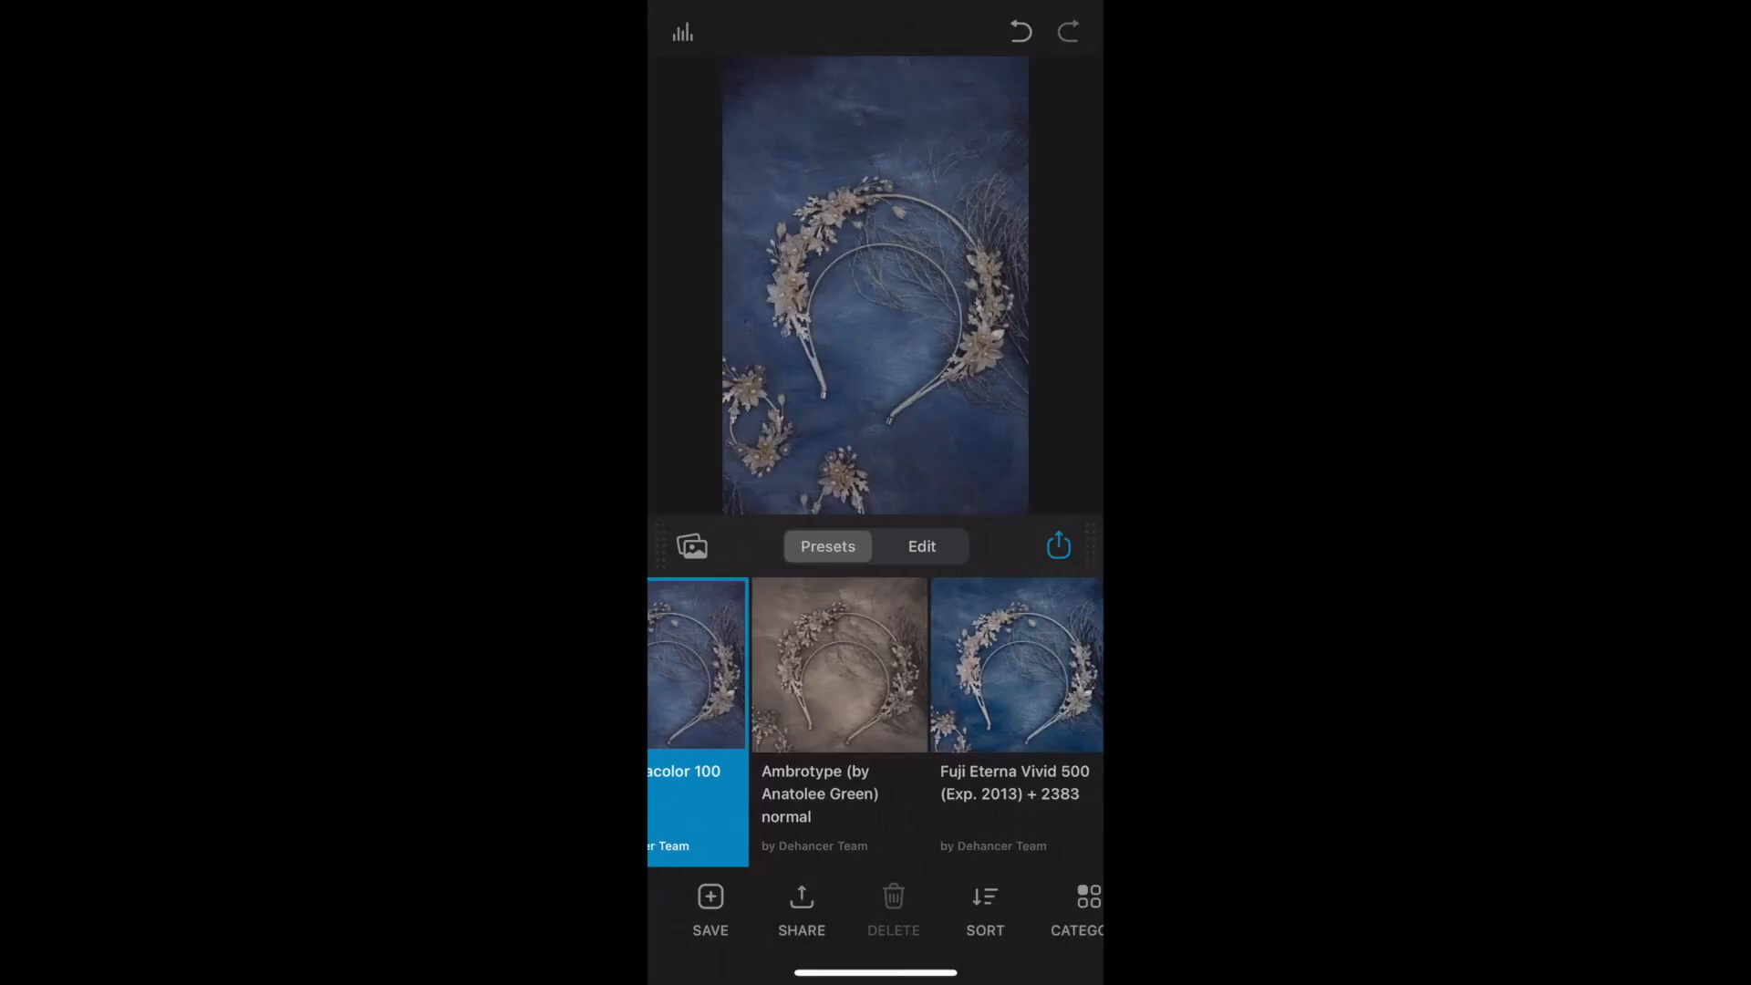
In the Dehancer mobile app, apply the Fuji Eterna Vivid 500 (Exp. 2013) + 2383 preset and review its print, halation and bloom settings
click(1016, 721)
click(921, 547)
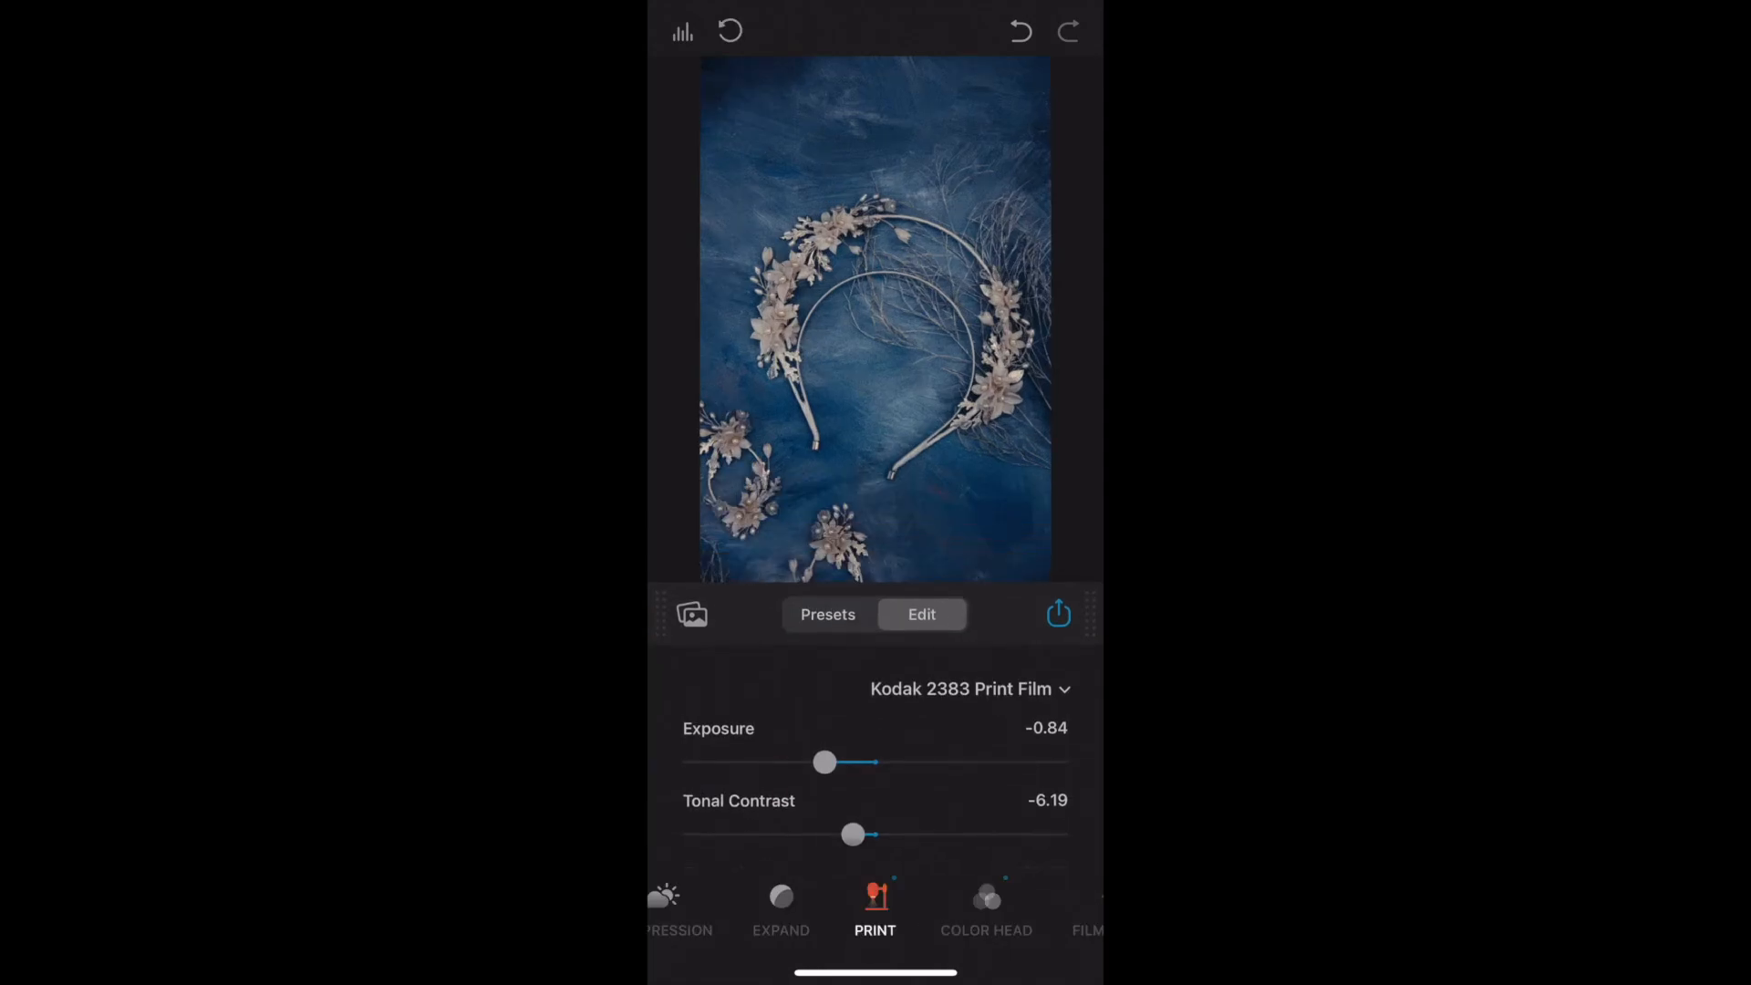
scroll(875, 775, down, 5)
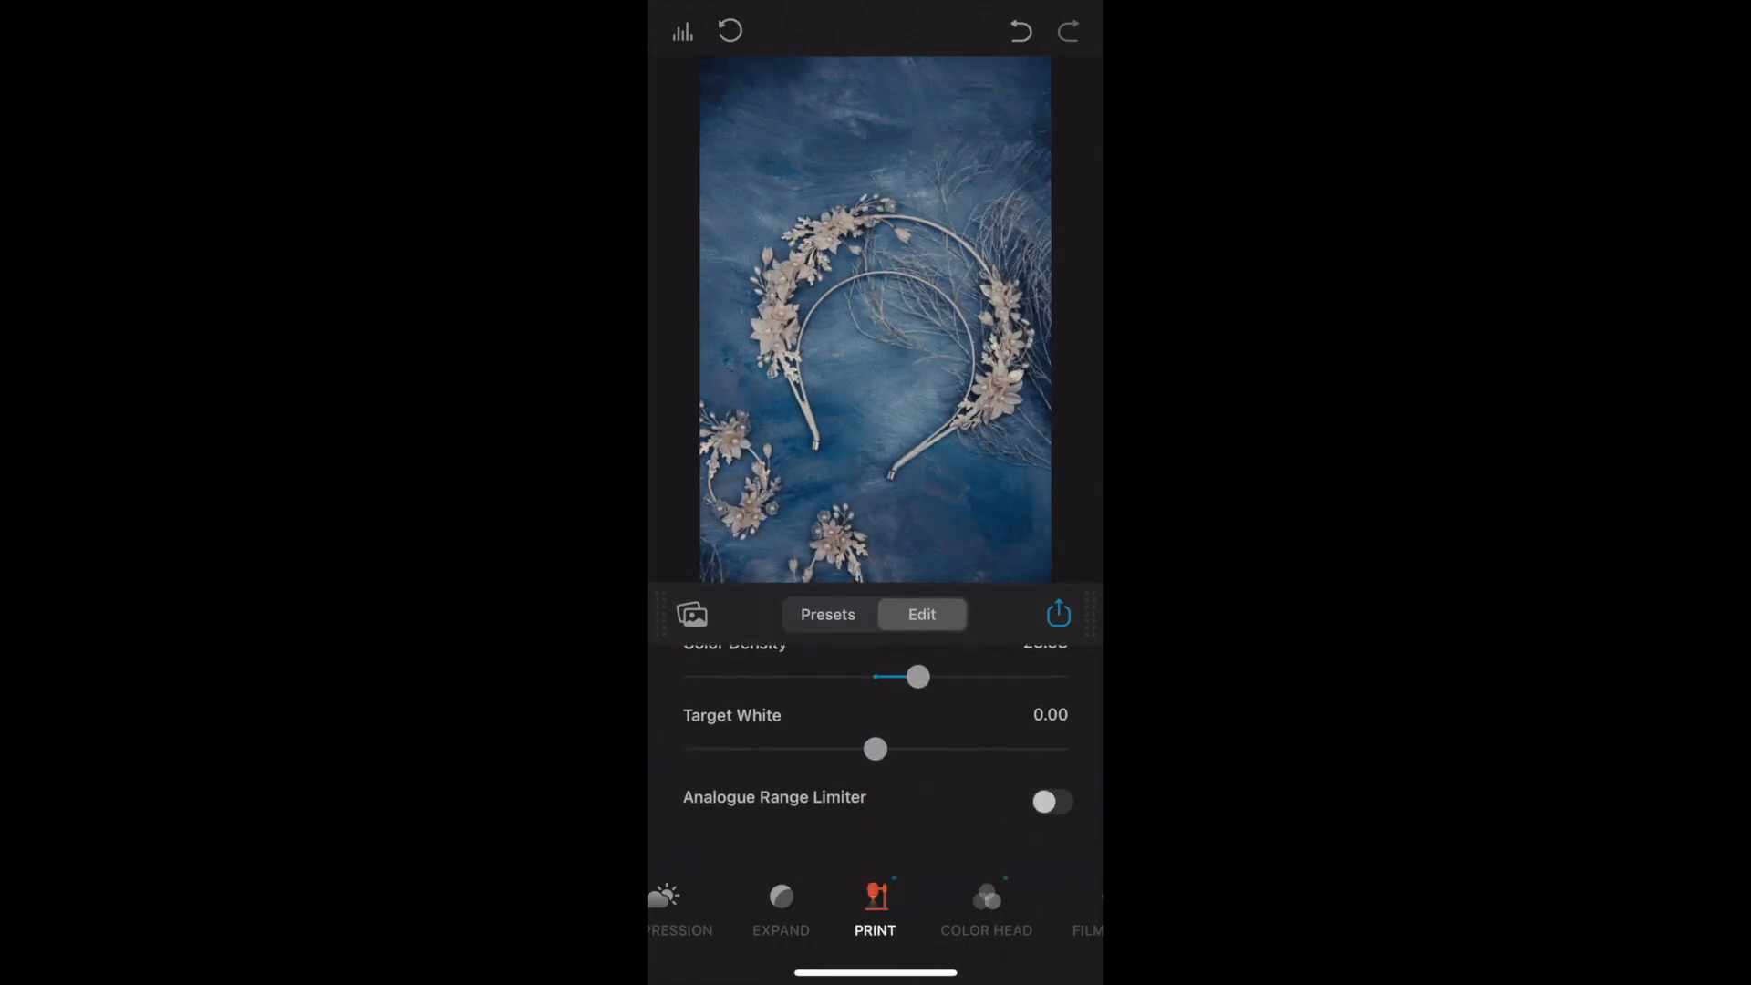
click(894, 908)
click(1021, 907)
scroll(876, 775, down, 3)
click(879, 907)
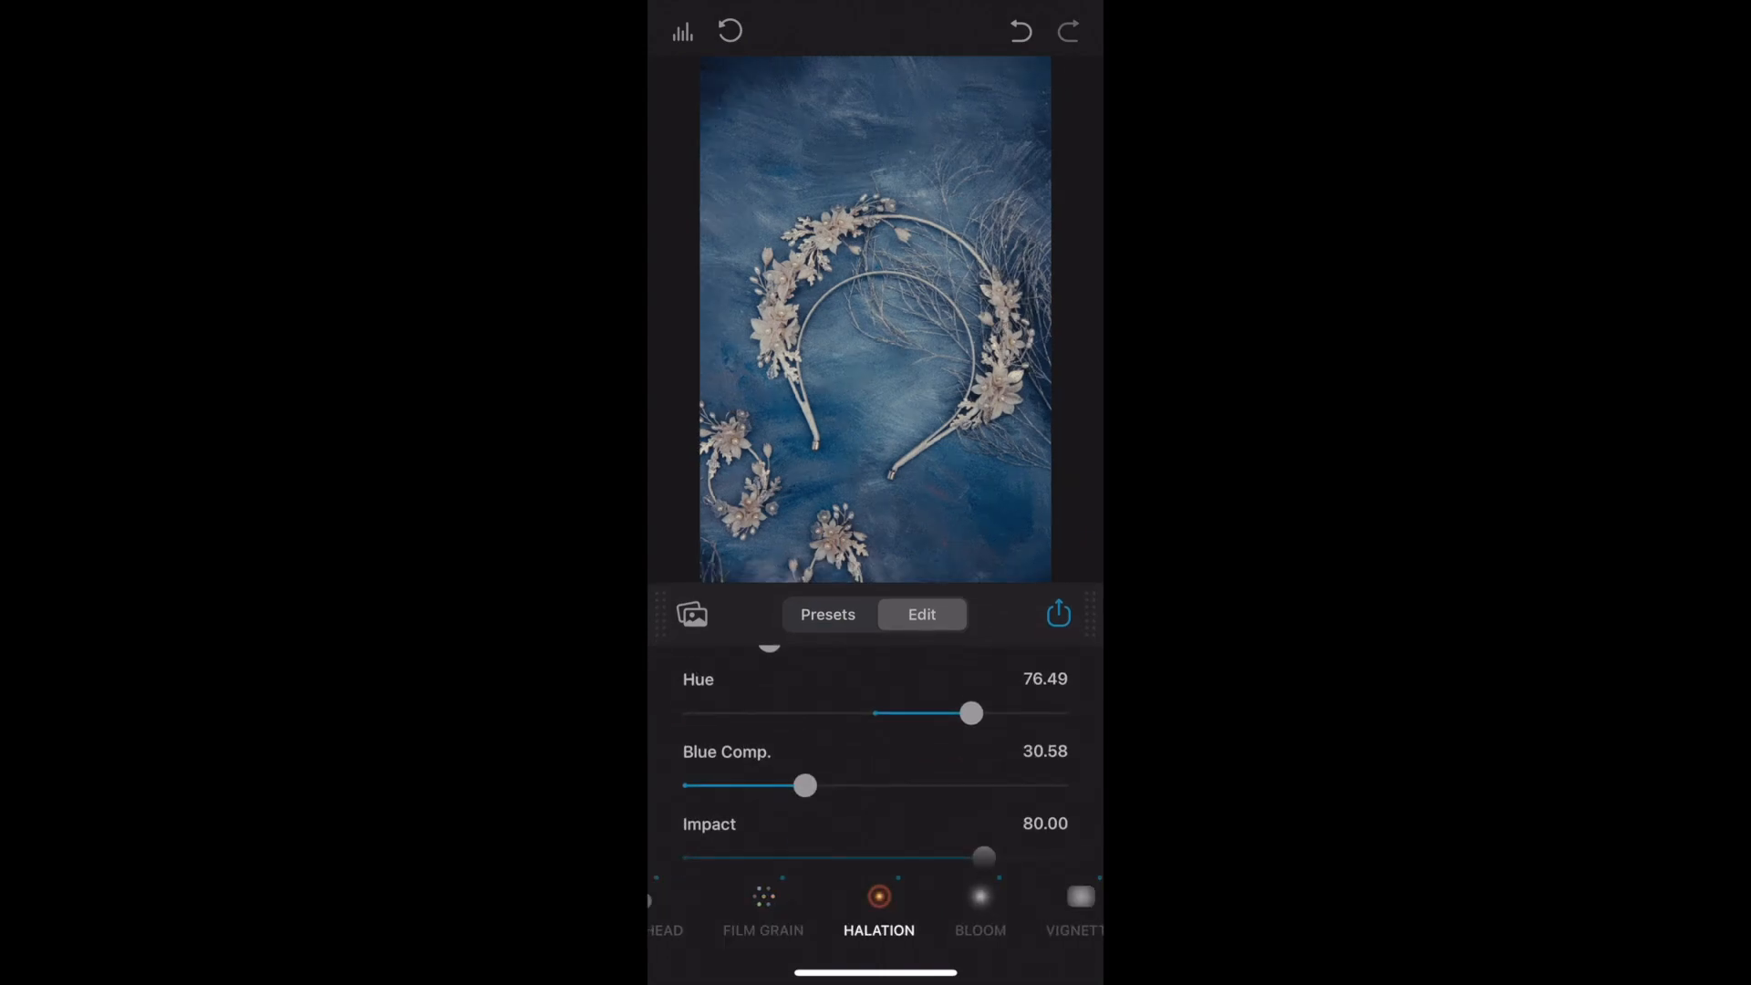
click(981, 907)
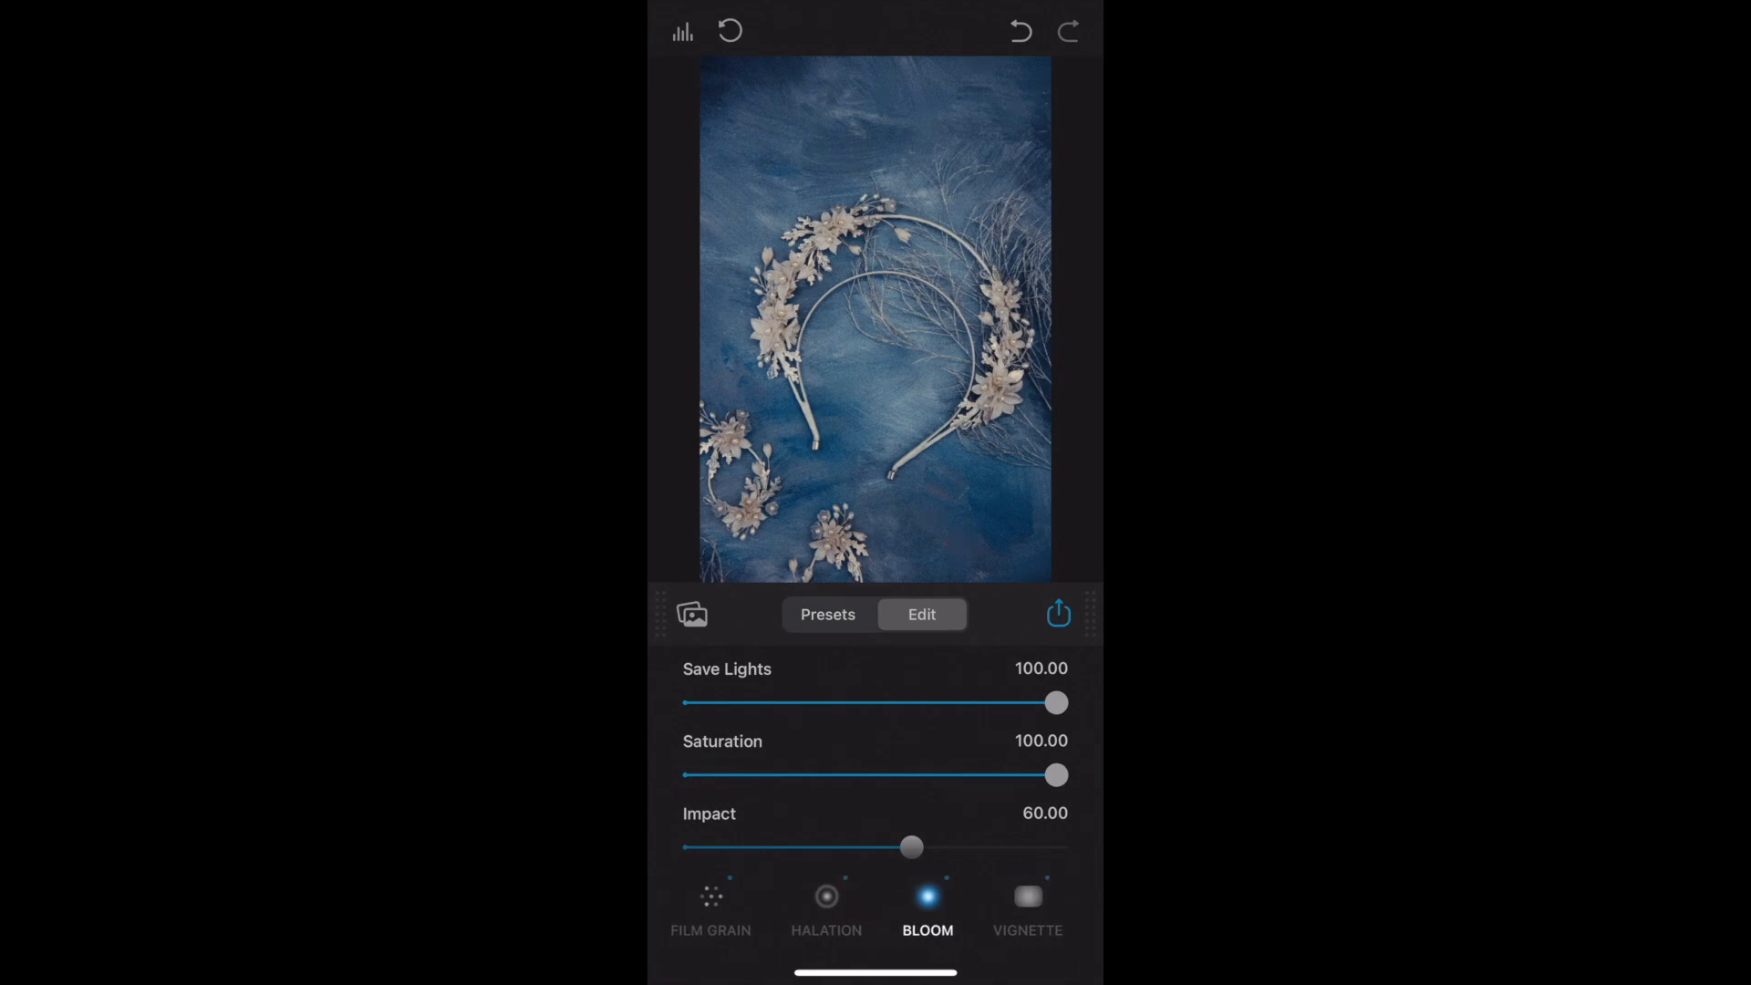
Export the edited headpiece photo to the phone's gallery
click(1058, 614)
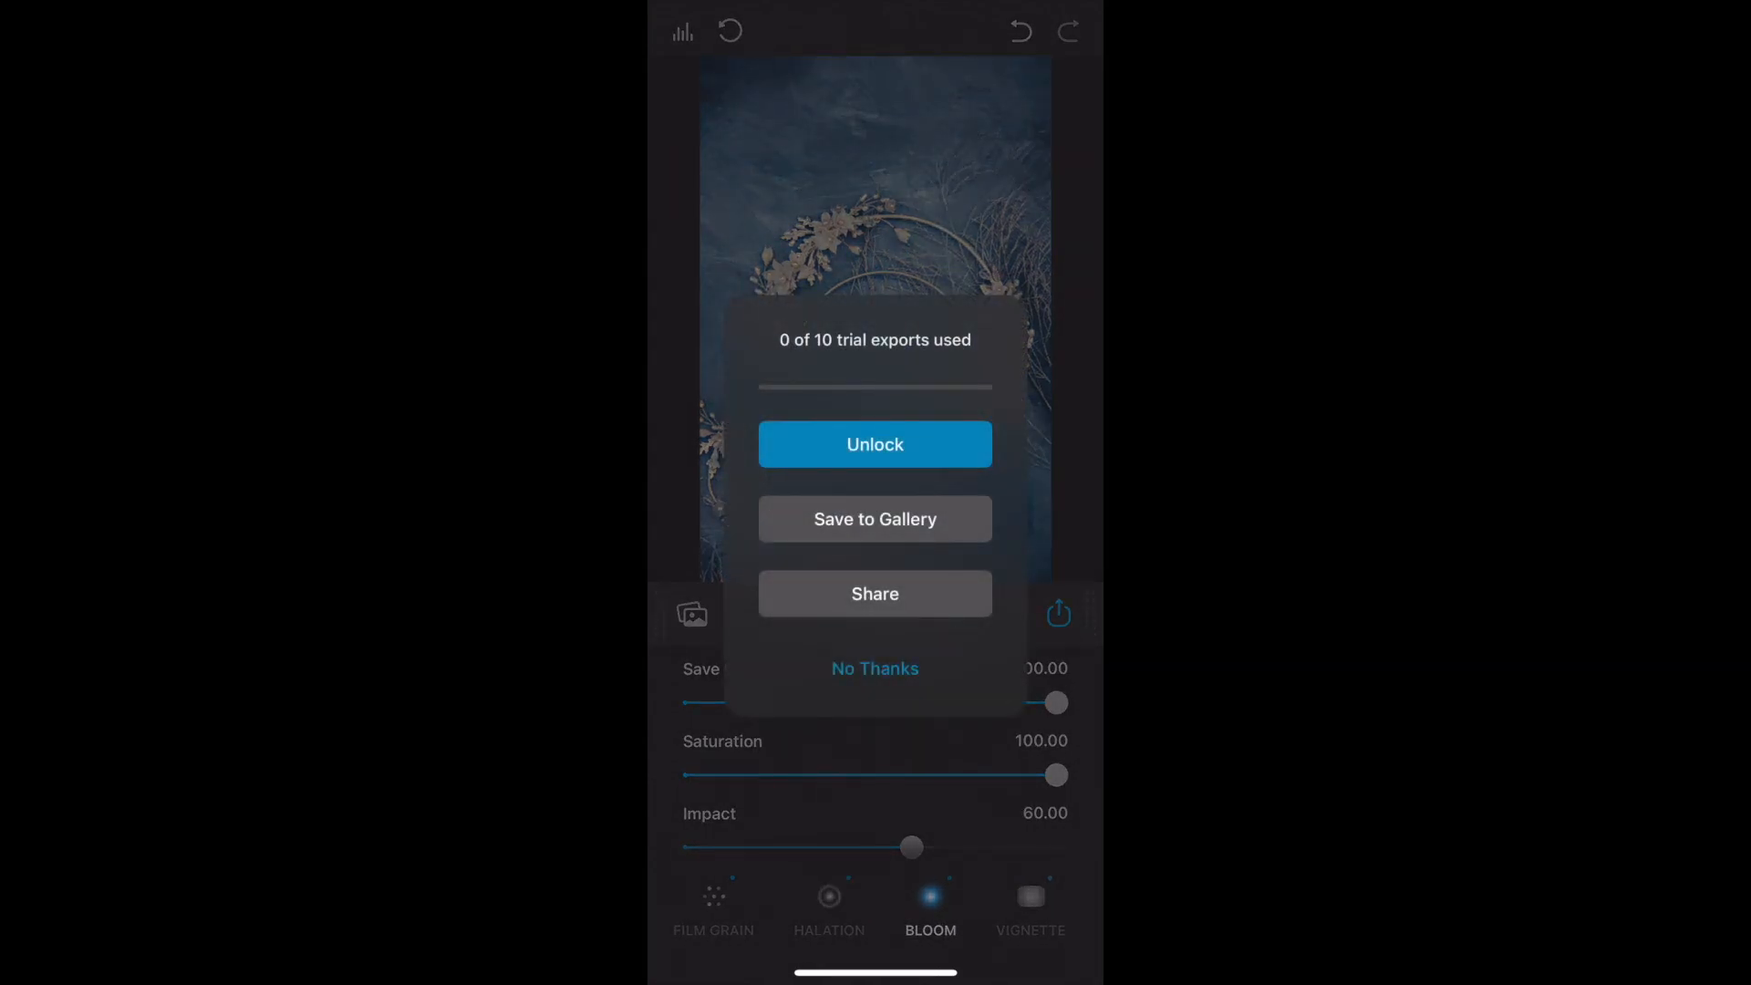
click(875, 519)
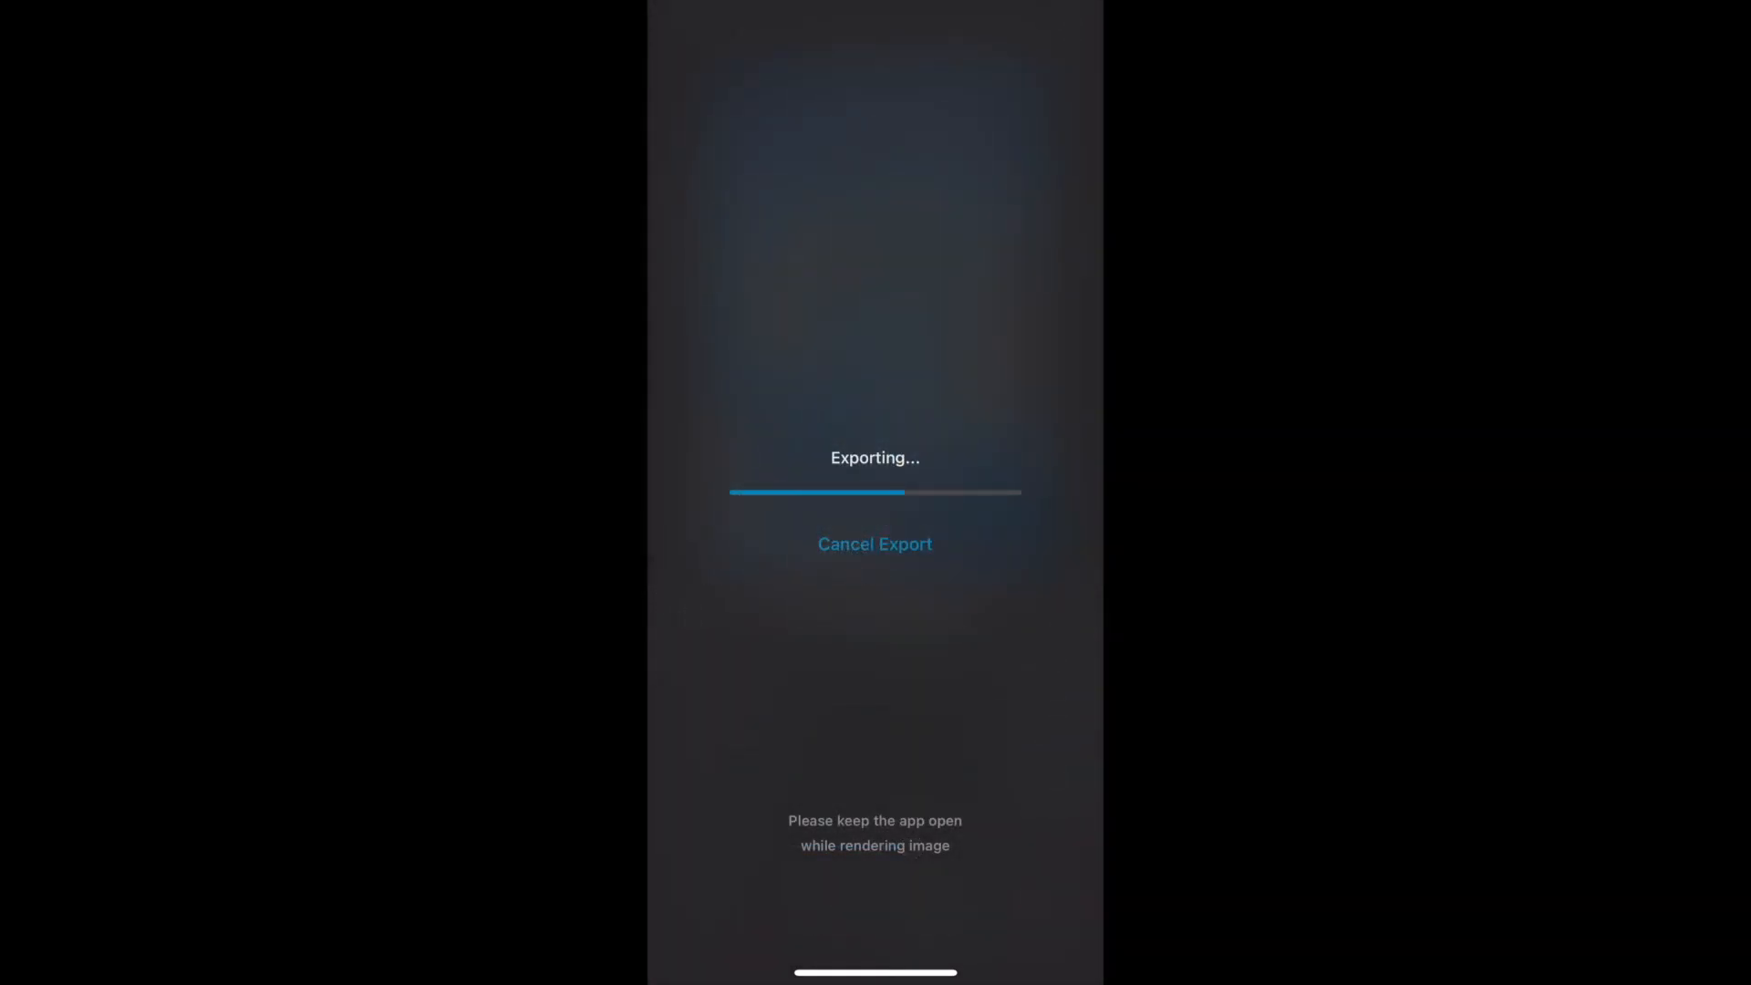
Try the Adox Color Implosion 100 preset and its neighbour on the wedding photo, then apply the Fuji Reala 500D (Exp.2013) preset
click(824, 614)
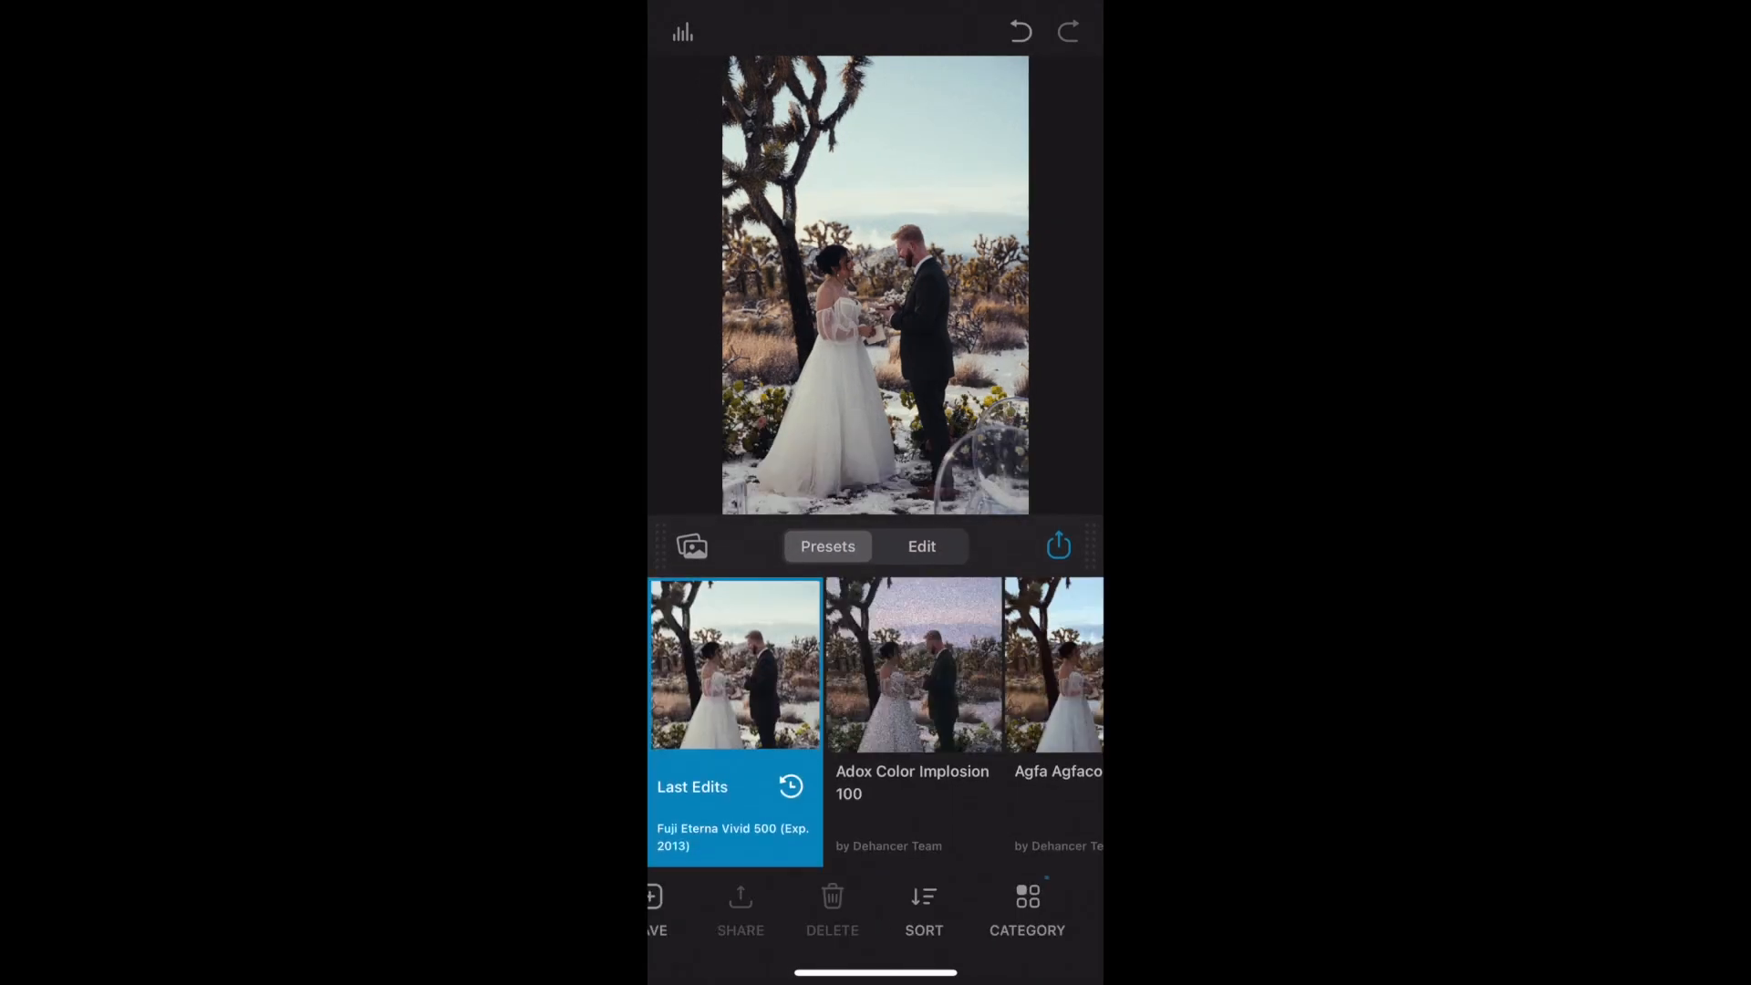
click(912, 712)
scroll(876, 711, right, 2)
click(861, 693)
scroll(875, 711, right, 10)
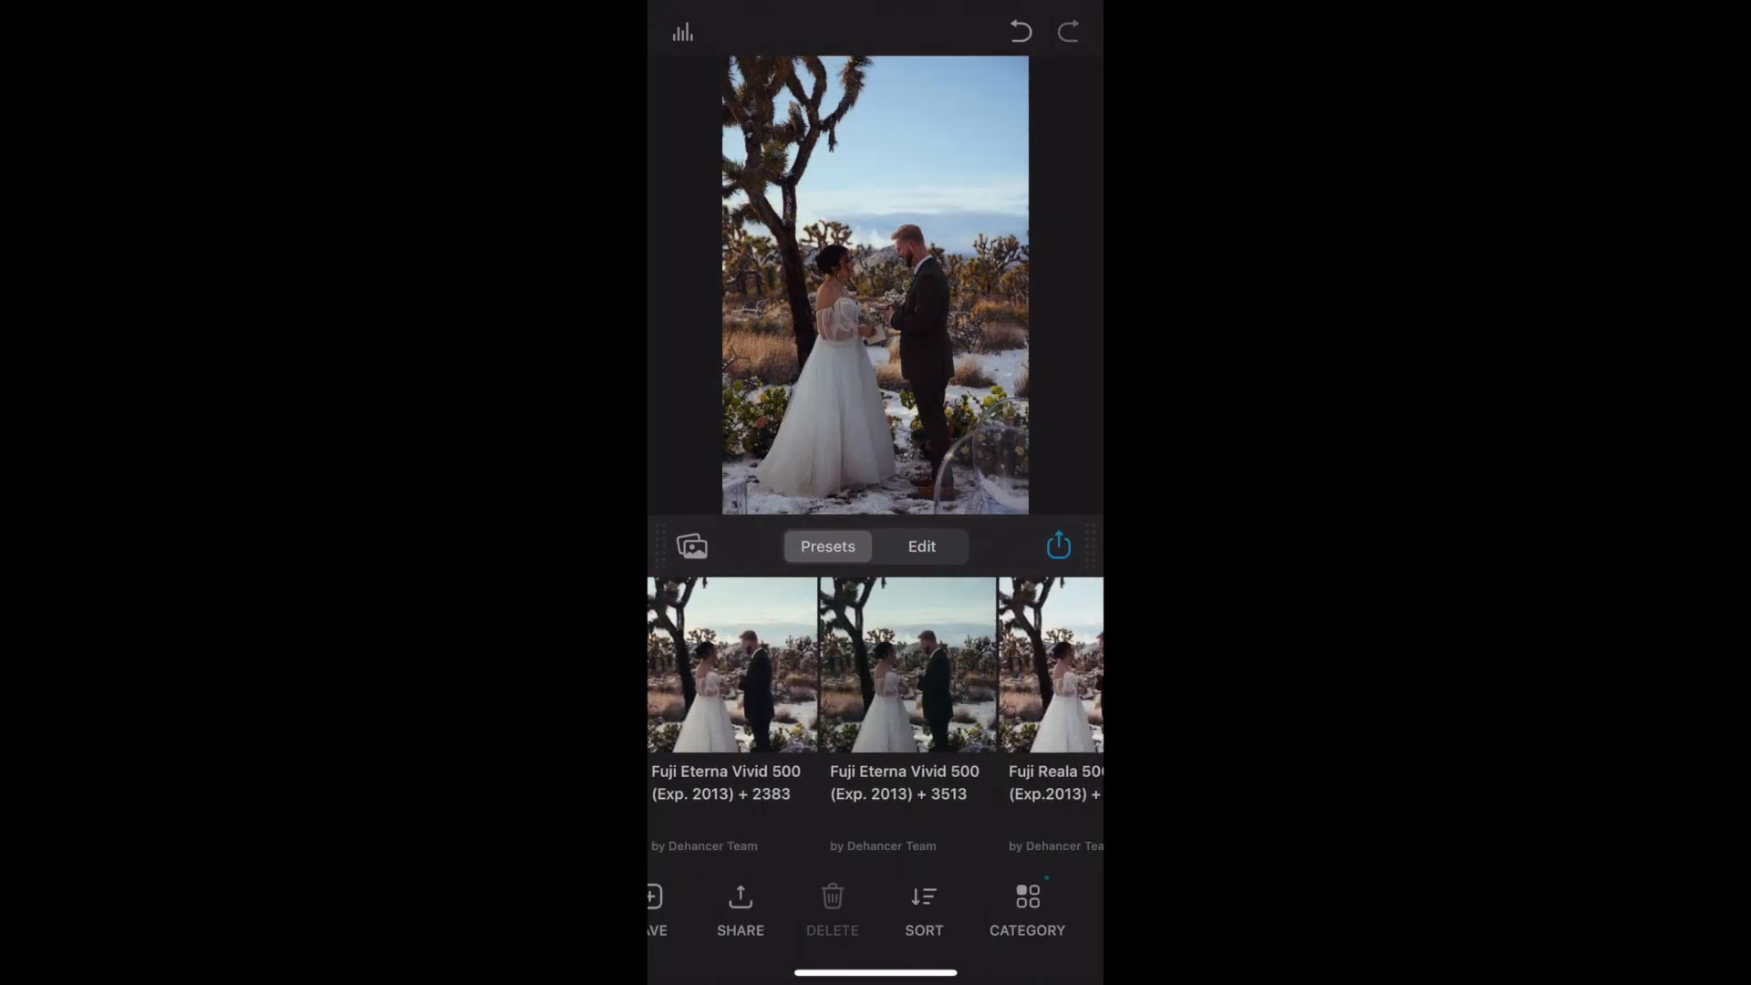
click(1031, 666)
Review the wedding photo's vignette, source, film, developer and compression settings under the applied preset
click(922, 546)
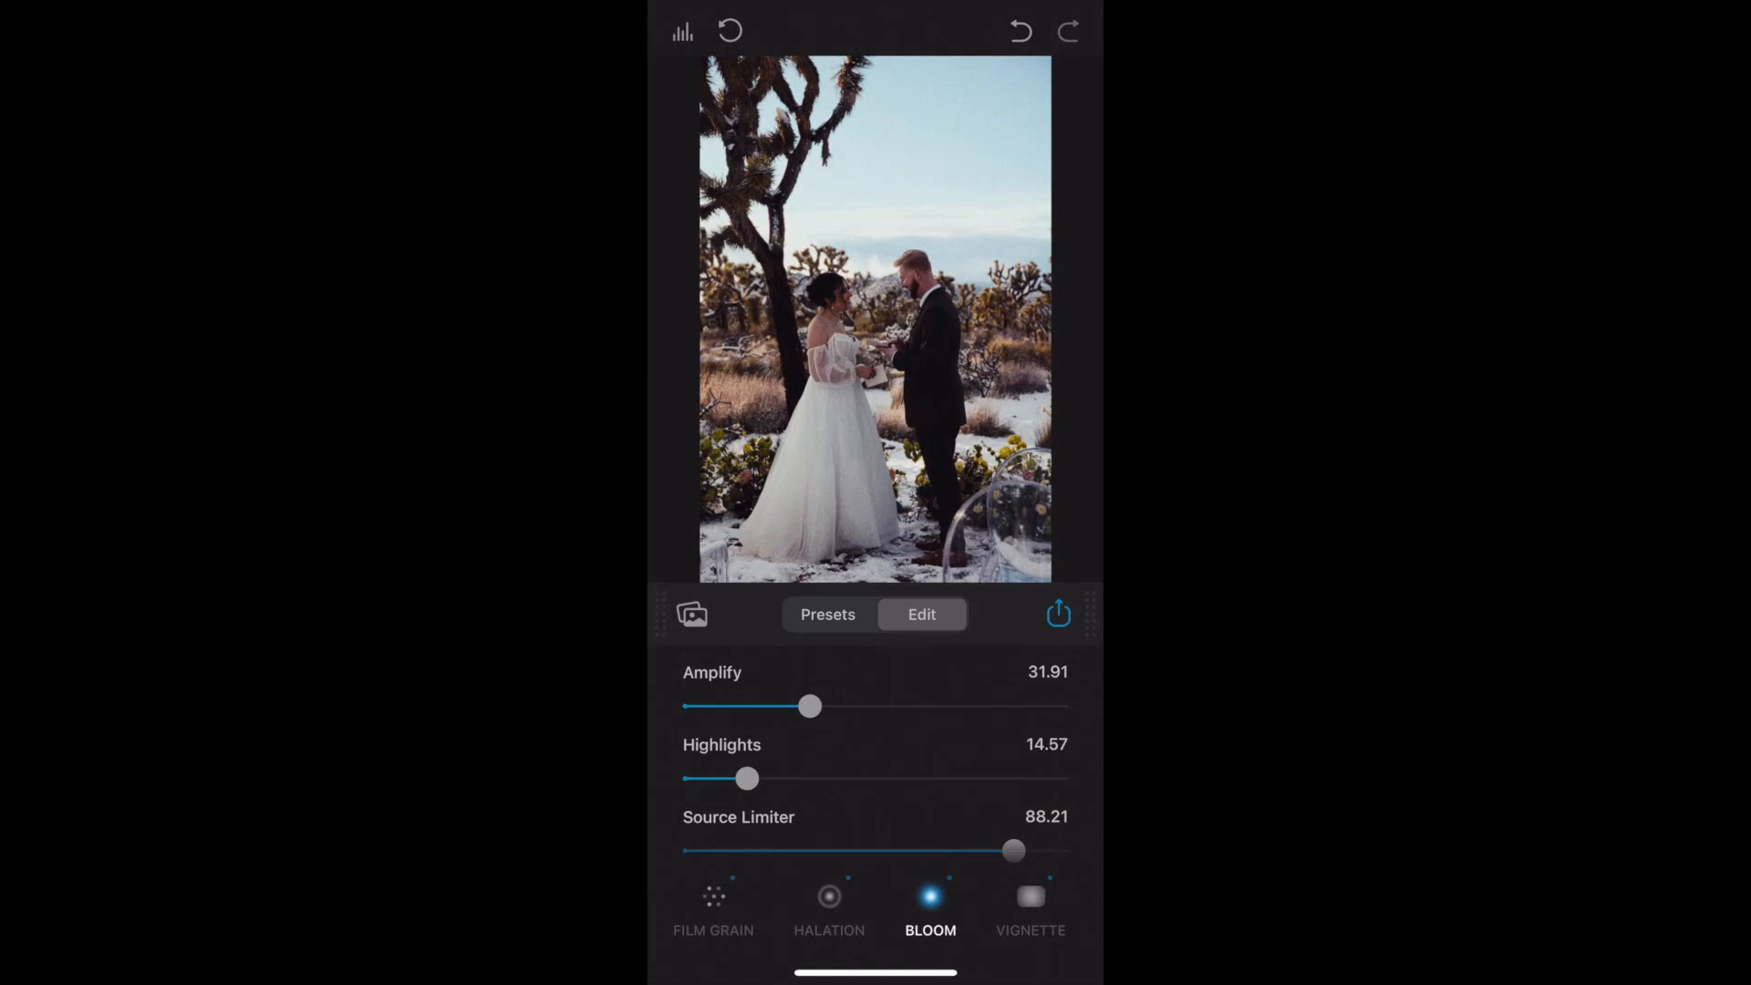
click(1030, 903)
scroll(875, 902, left, 5)
click(714, 903)
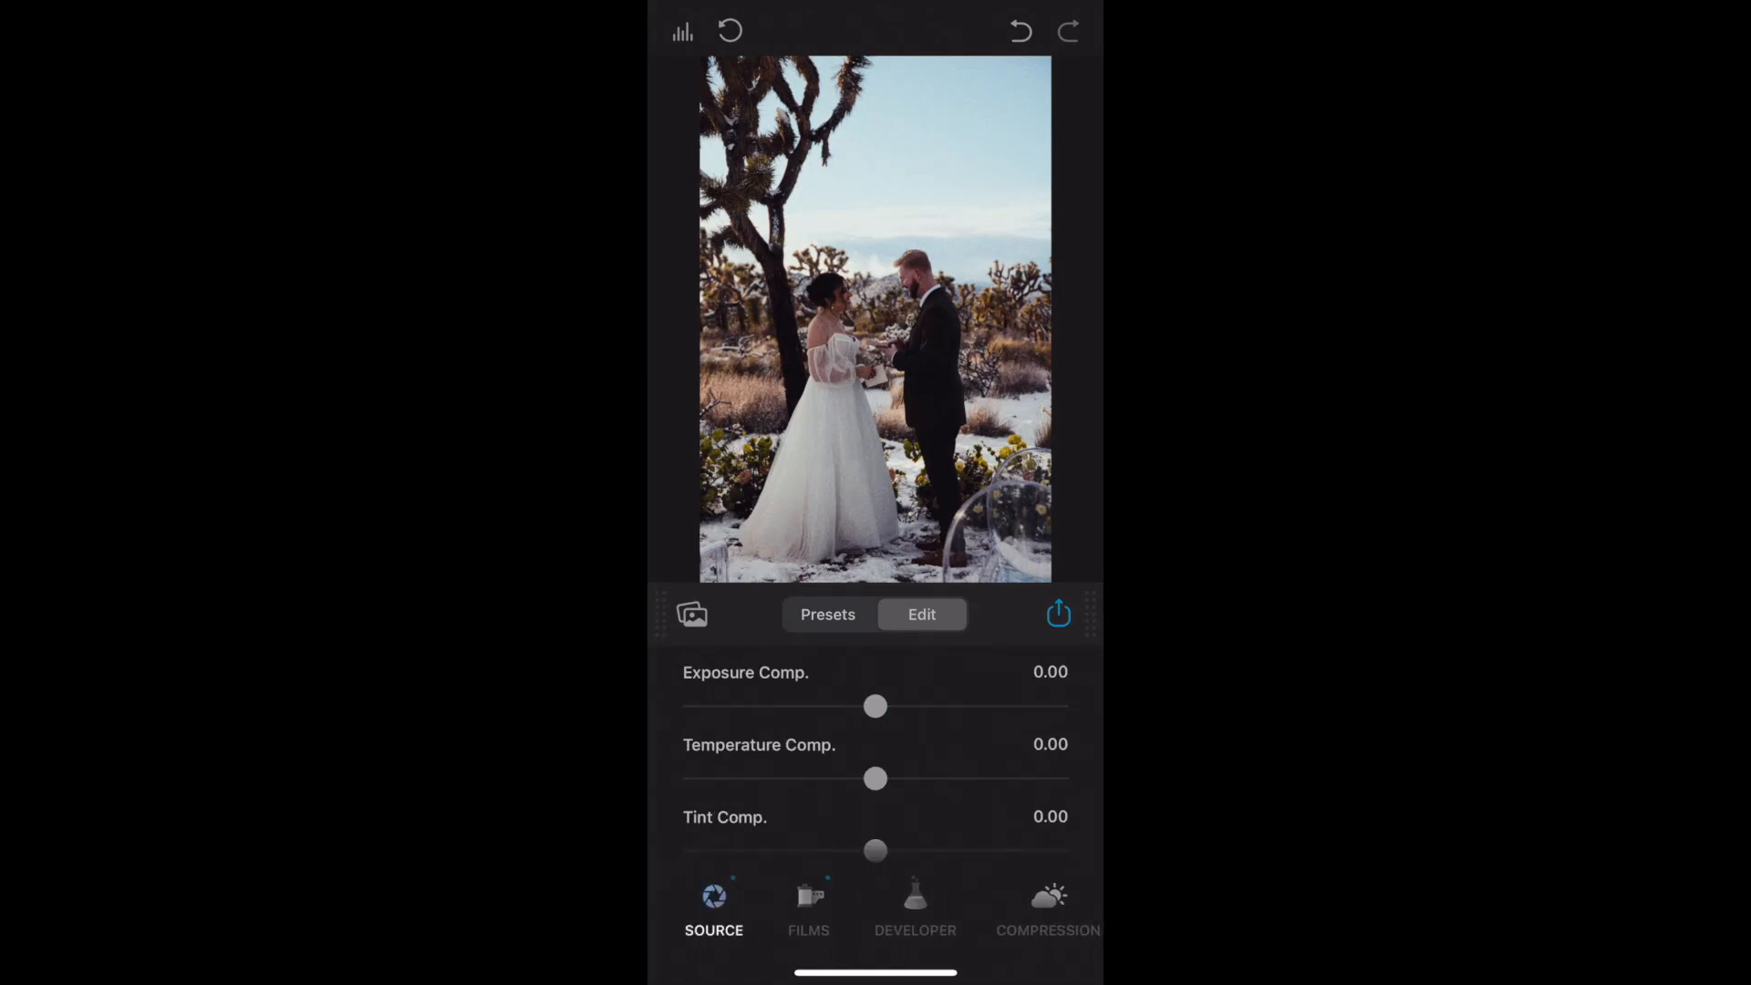
click(809, 903)
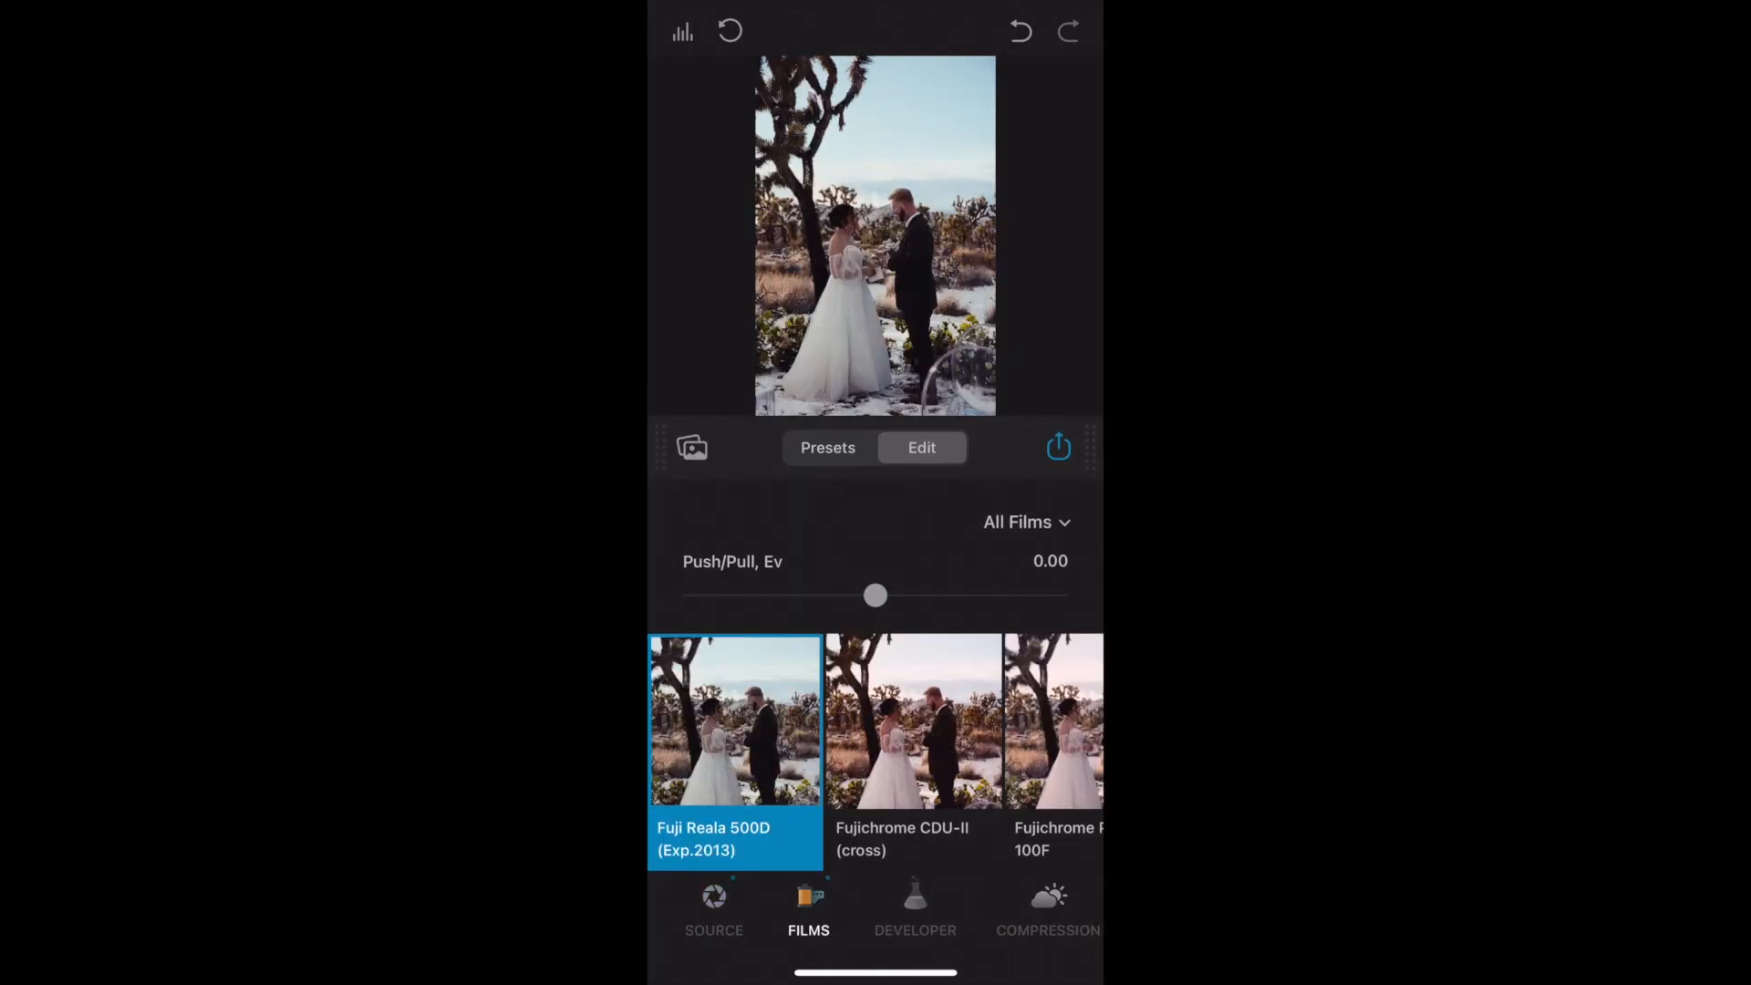
click(914, 908)
click(1048, 907)
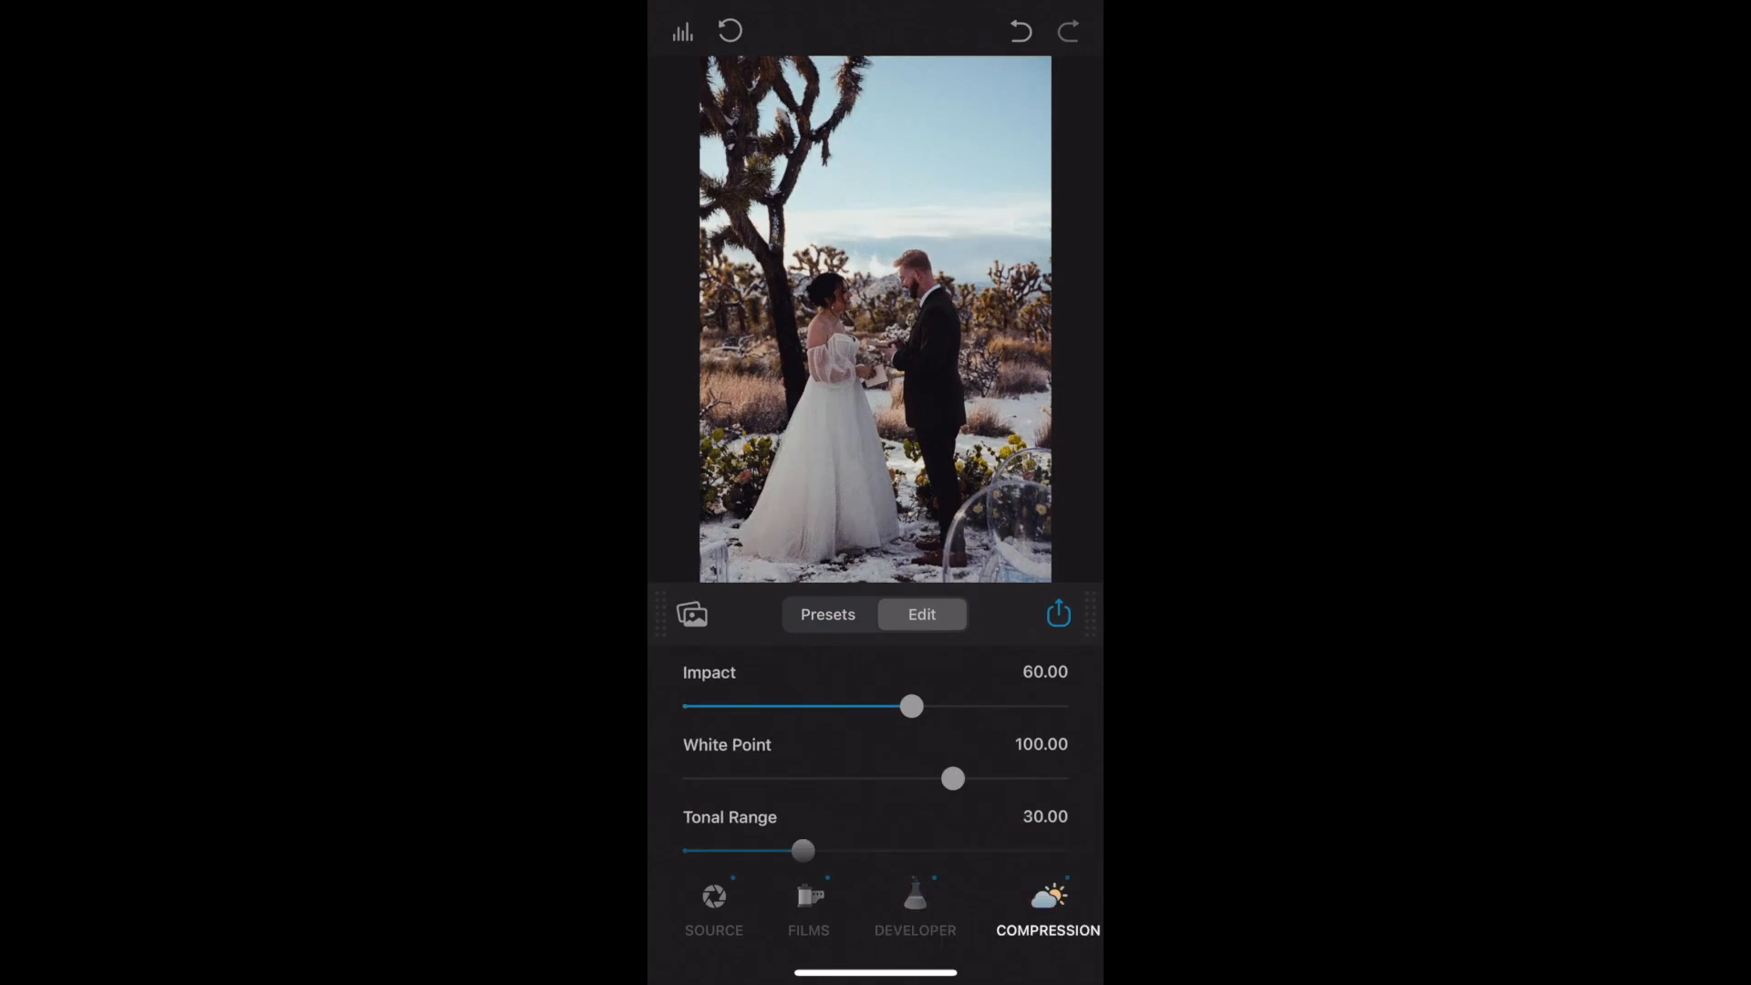